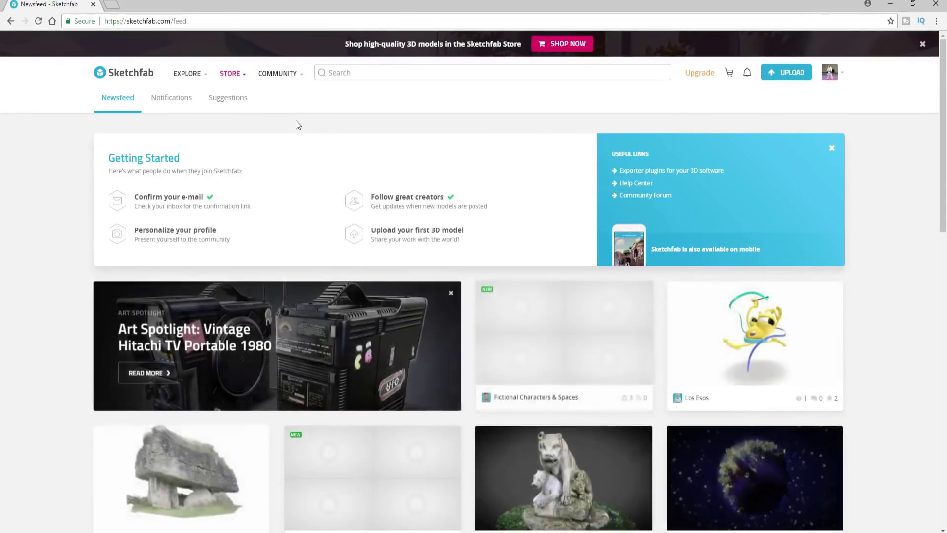
# Search for "orville" models and limit the results to downloadable ones
pyautogui.scroll(-3, 65, 269)
pyautogui.scroll(-3, 549, 321)
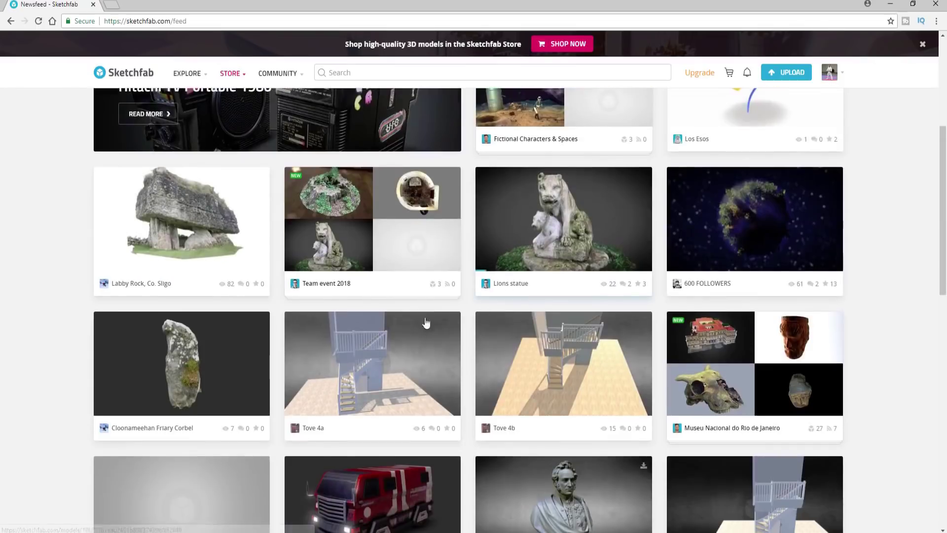
pyautogui.scroll(6, 397, 153)
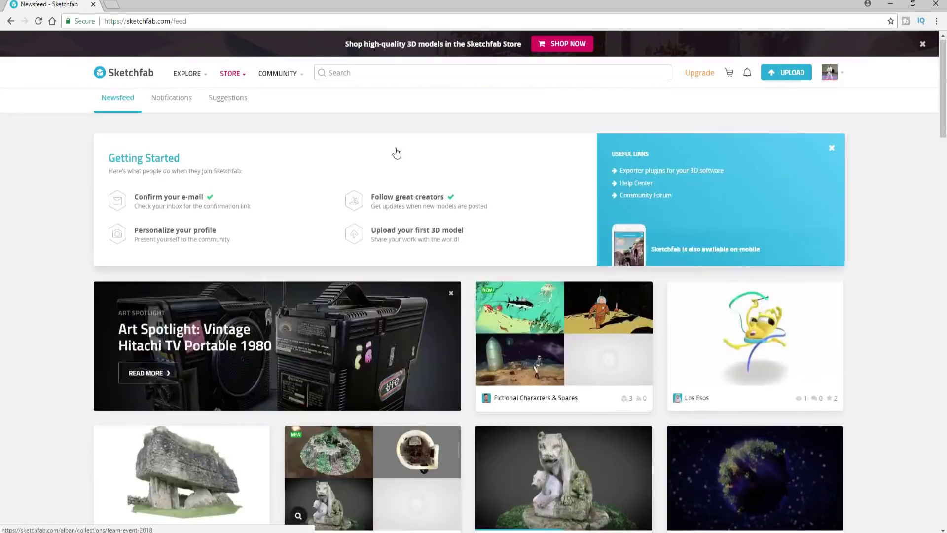
pyautogui.click(368, 75)
pyautogui.write('orville')
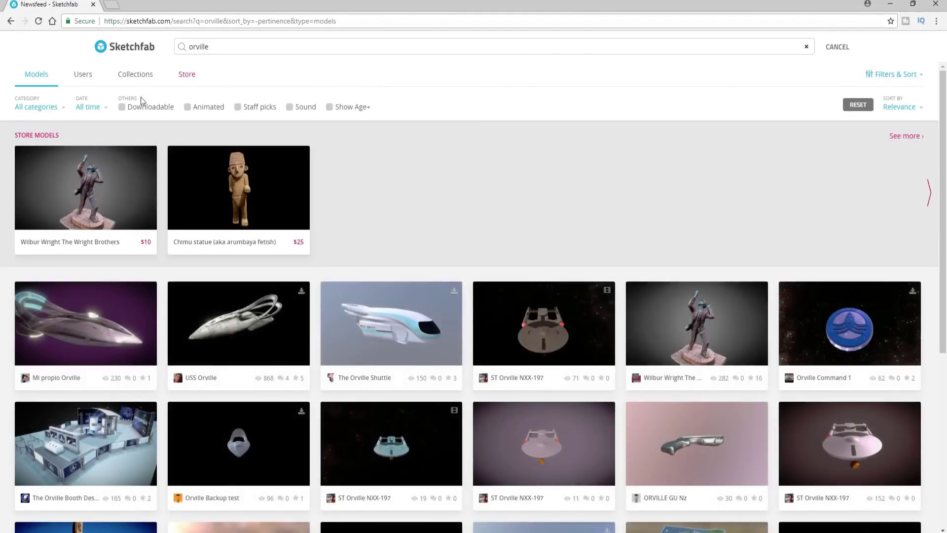
pyautogui.click(122, 108)
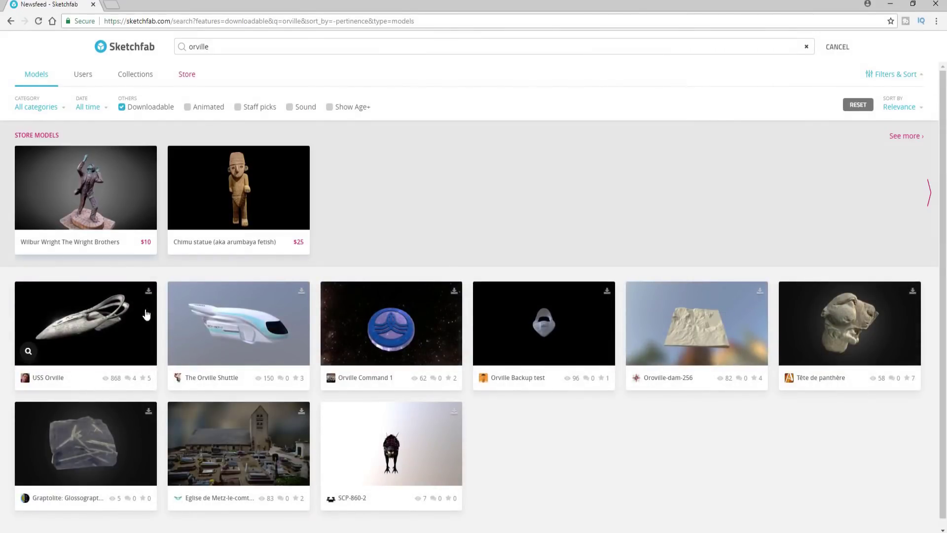
# Open the USS Orville model page, inspect the ship in the 3D viewer and reach the download option below it
pyautogui.click(87, 334)
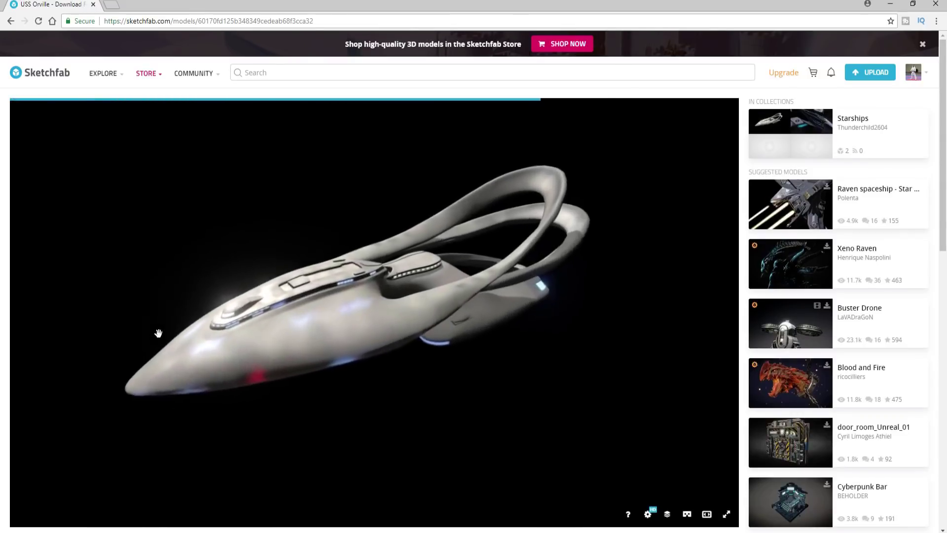
pyautogui.moveTo(330, 402); pyautogui.dragTo(526, 370)
pyautogui.scroll(2, 415, 341)
pyautogui.scroll(2, 415, 341)
pyautogui.scroll(-5, 415, 352)
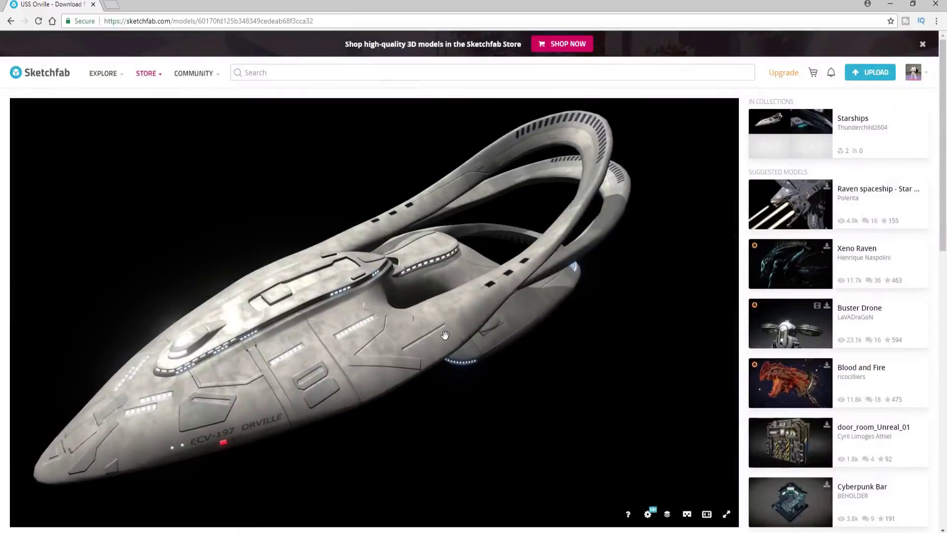
pyautogui.scroll(-2, 445, 335)
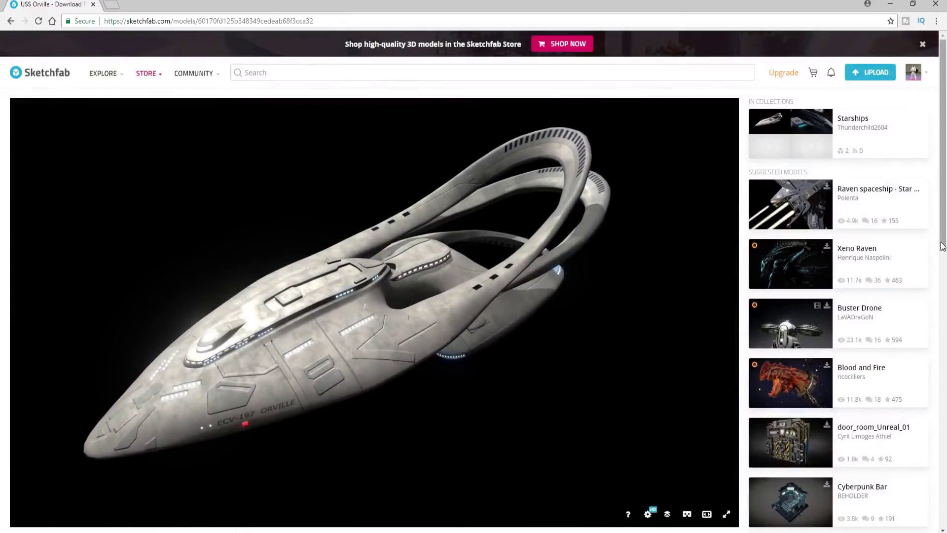
pyautogui.scroll(-3, 942, 245)
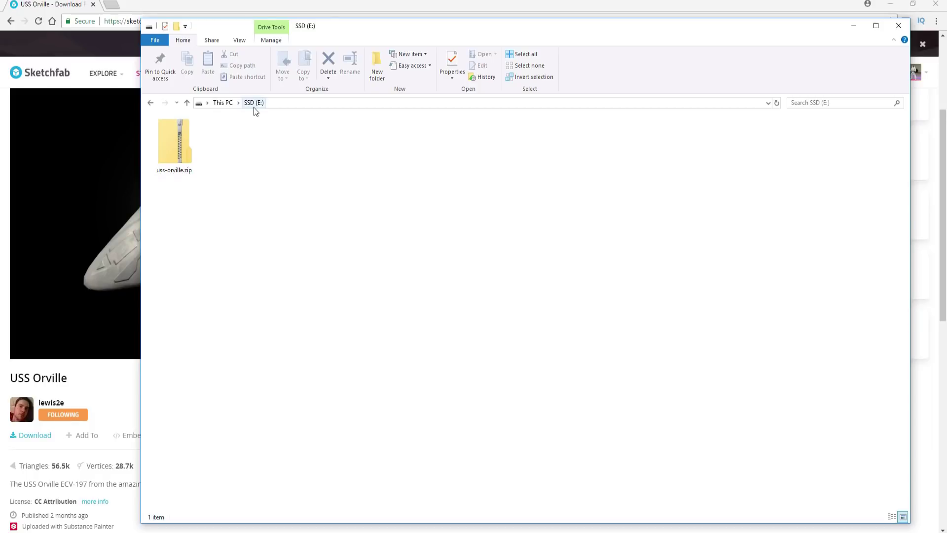
# In File Explorer, open uss-orville.zip and copy its source and textures folders to the root of SSD (E:)
pyautogui.click(187, 153)
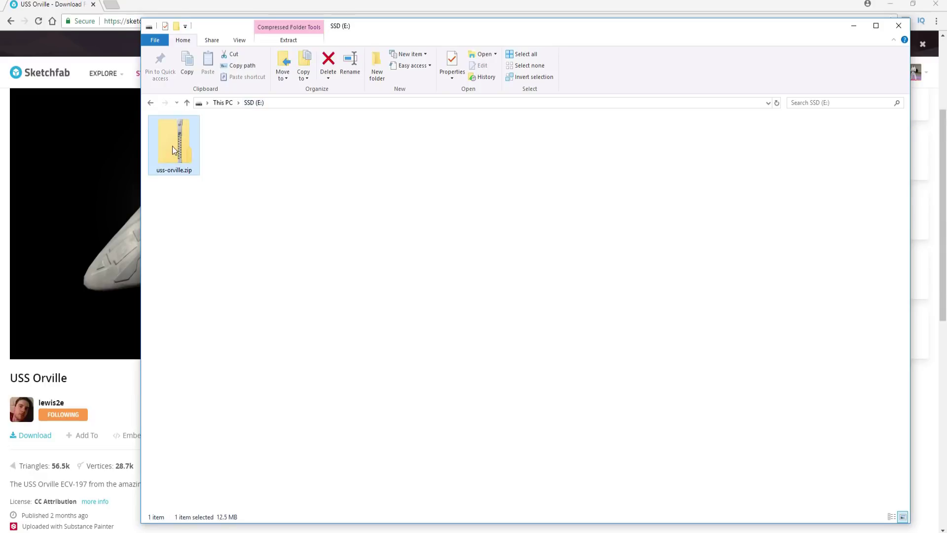
pyautogui.doubleClick(173, 145)
pyautogui.moveTo(179, 207); pyautogui.dragTo(258, 168)
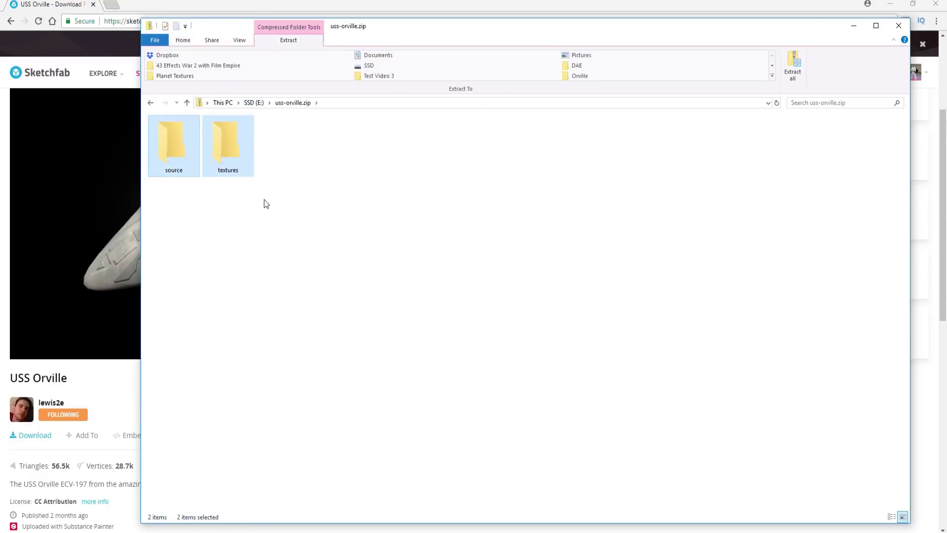
pyautogui.click(253, 102)
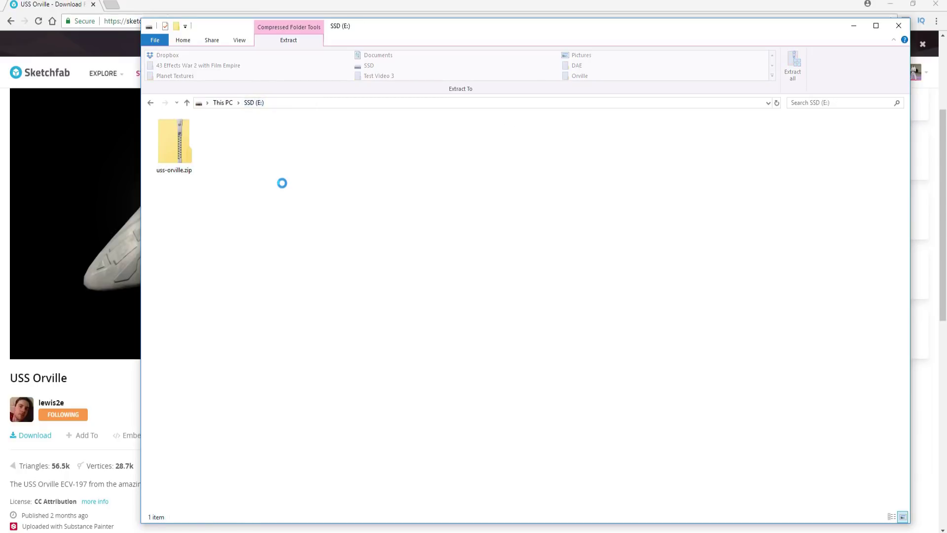
pyautogui.moveTo(284, 186); pyautogui.dragTo(282, 182)
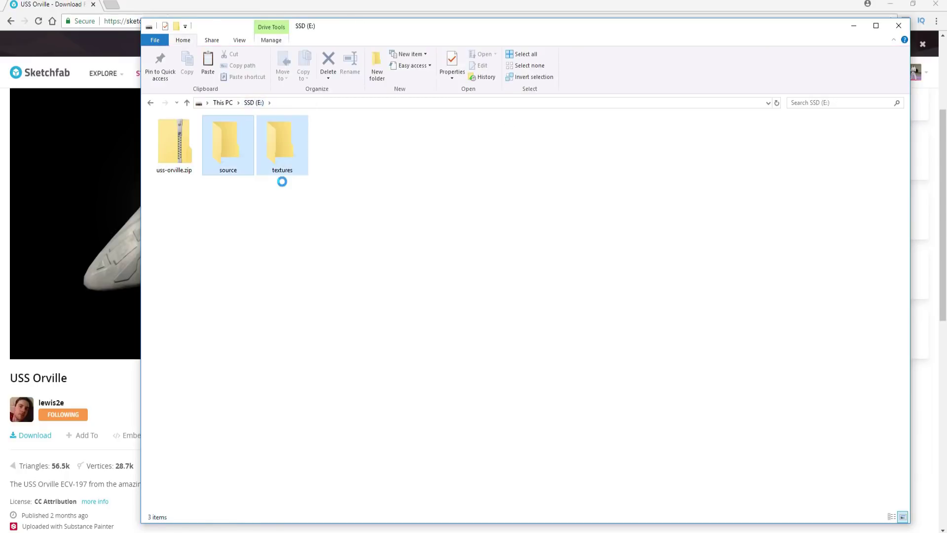
pyautogui.click(288, 221)
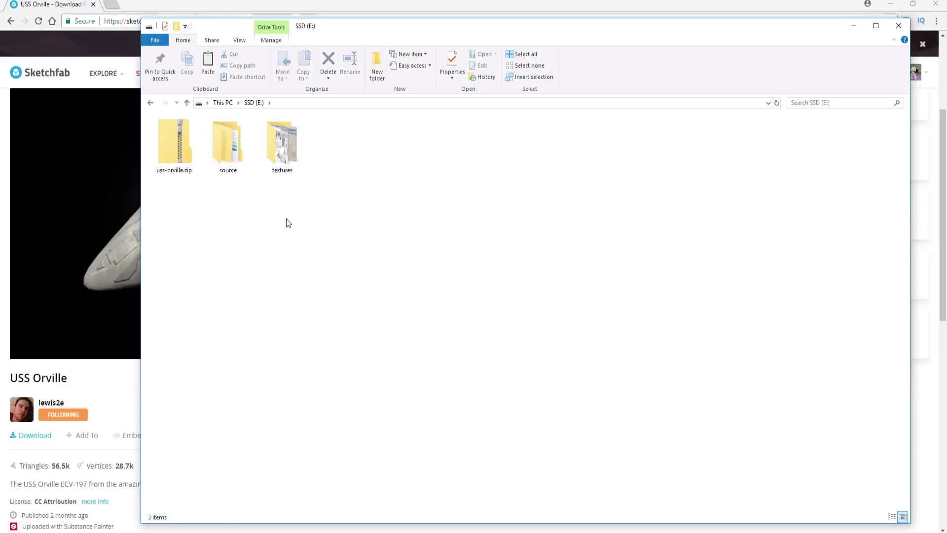
# Examine the image files in the extracted textures folder and return to the root of SSD (E:)
pyautogui.doubleClick(279, 148)
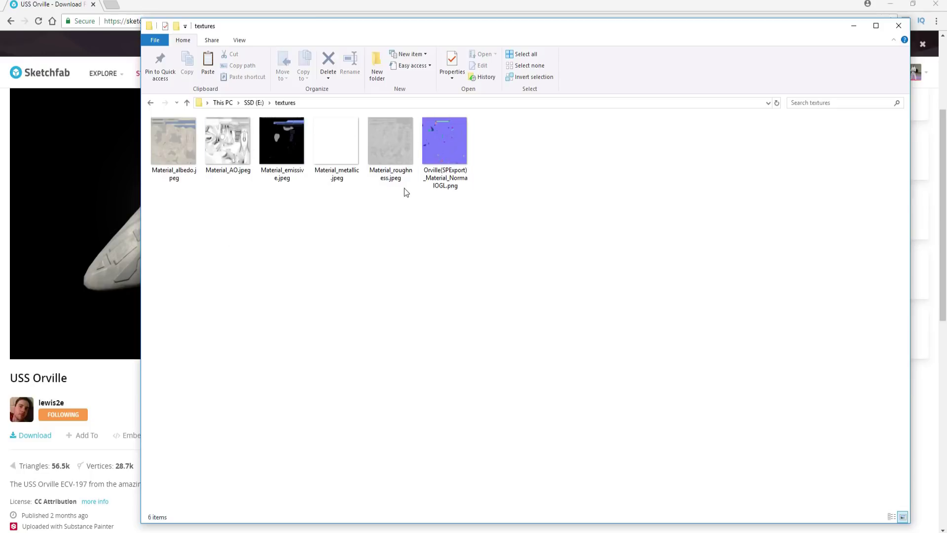
pyautogui.click(254, 103)
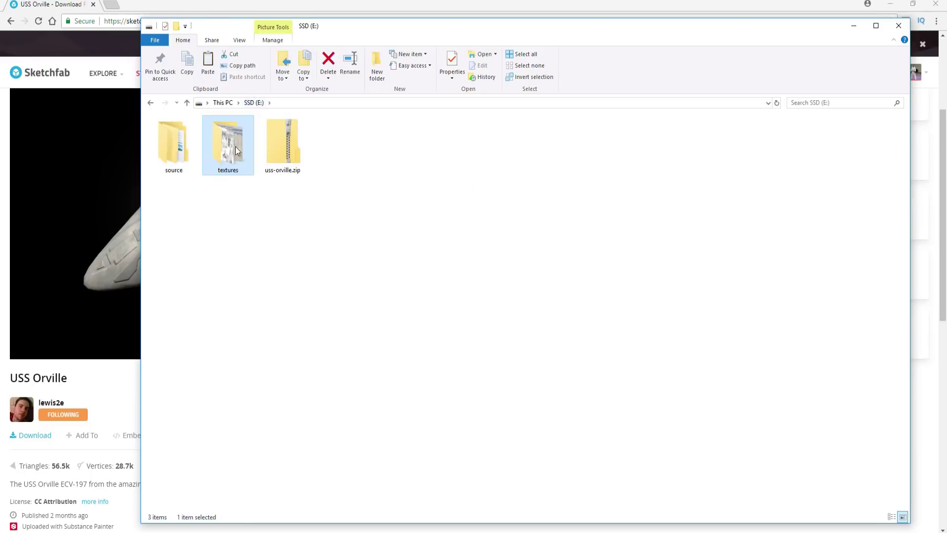
pyautogui.doubleClick(237, 150)
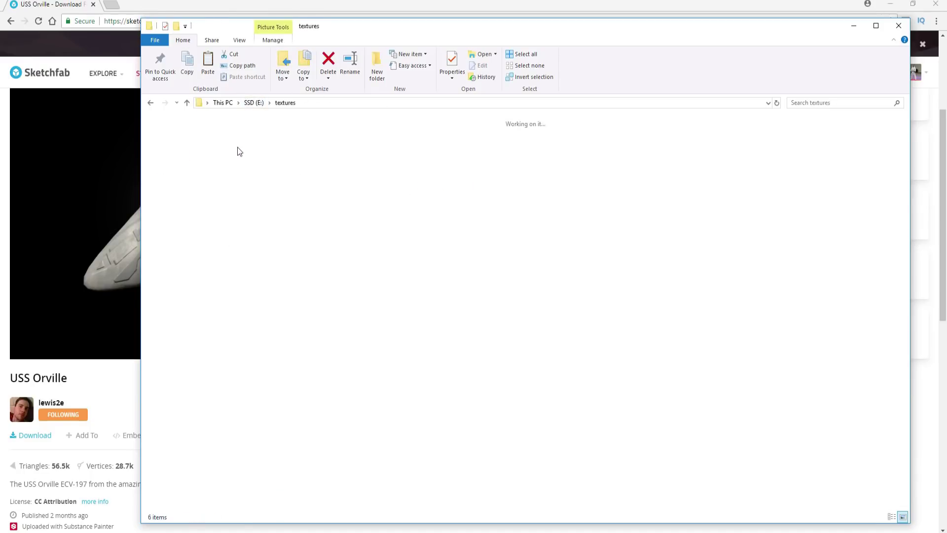
pyautogui.click(254, 103)
# Copy the model folder from model.zip in the source folder to the root of SSD (E:) and open the copy
pyautogui.doubleClick(178, 137)
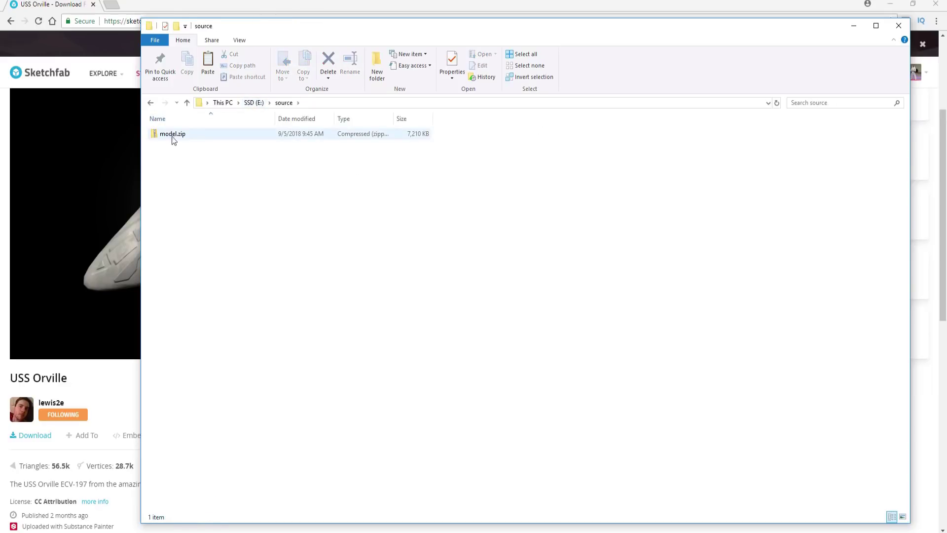
pyautogui.doubleClick(172, 138)
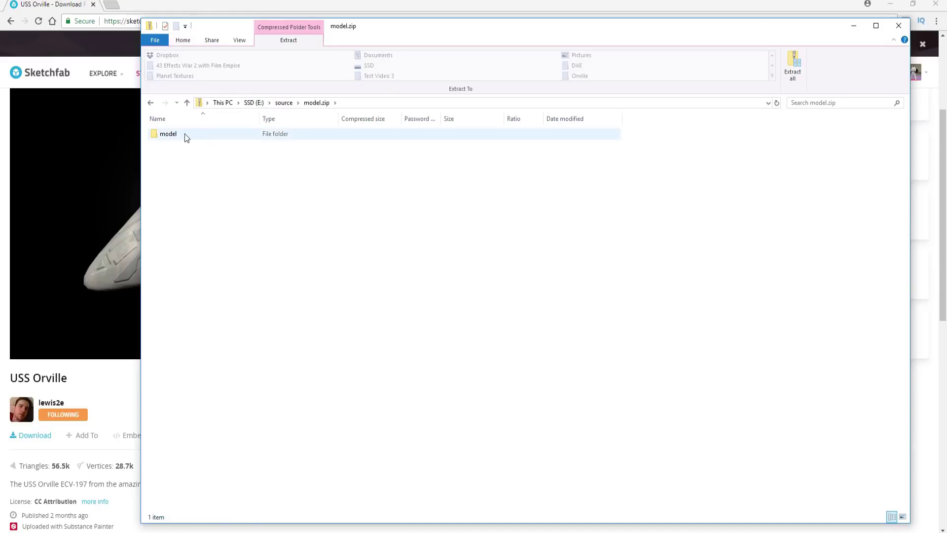
pyautogui.click(172, 138)
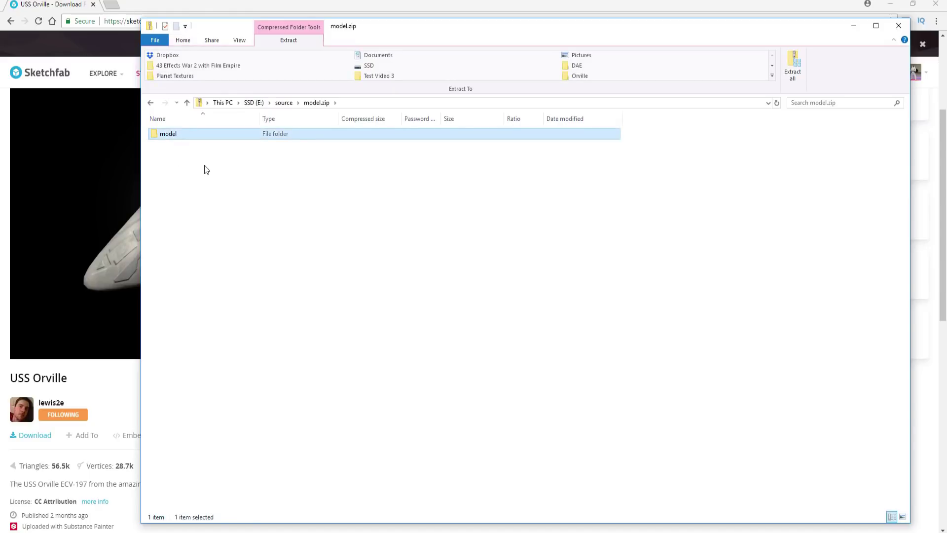
pyautogui.click(253, 102)
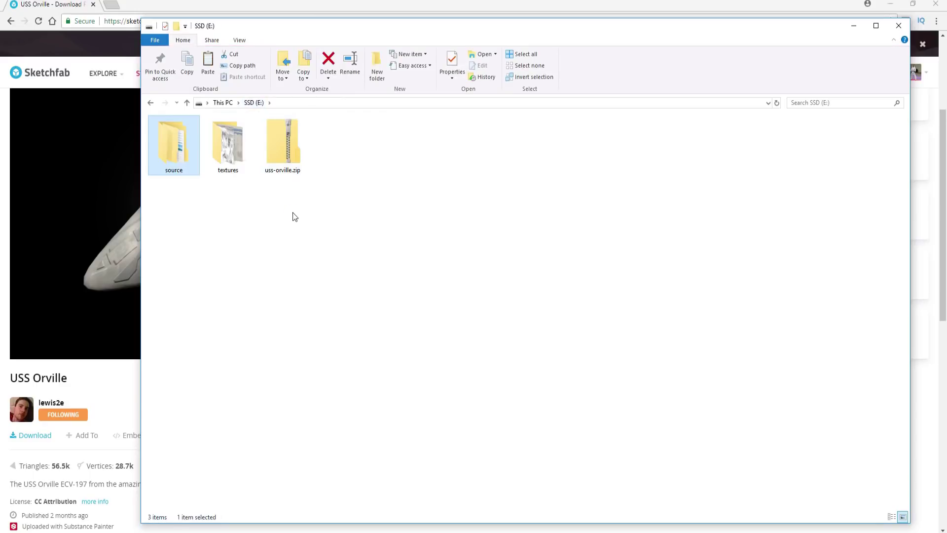
pyautogui.hotkey('ctrl', 'v')
pyautogui.doubleClick(334, 154)
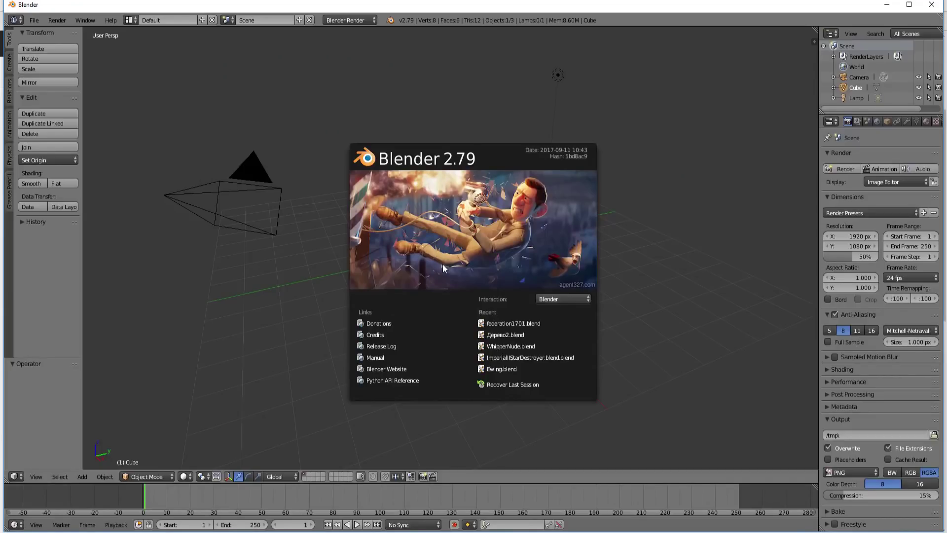
# In Blender, dismiss the splash screen and import model.dae from E:\model\ as a Collada file
pyautogui.click(309, 258)
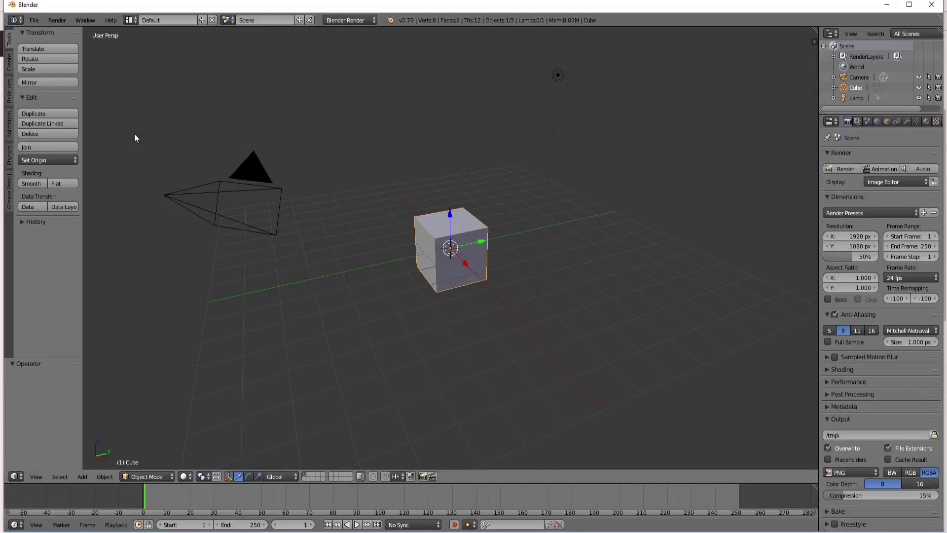
pyautogui.click(34, 20)
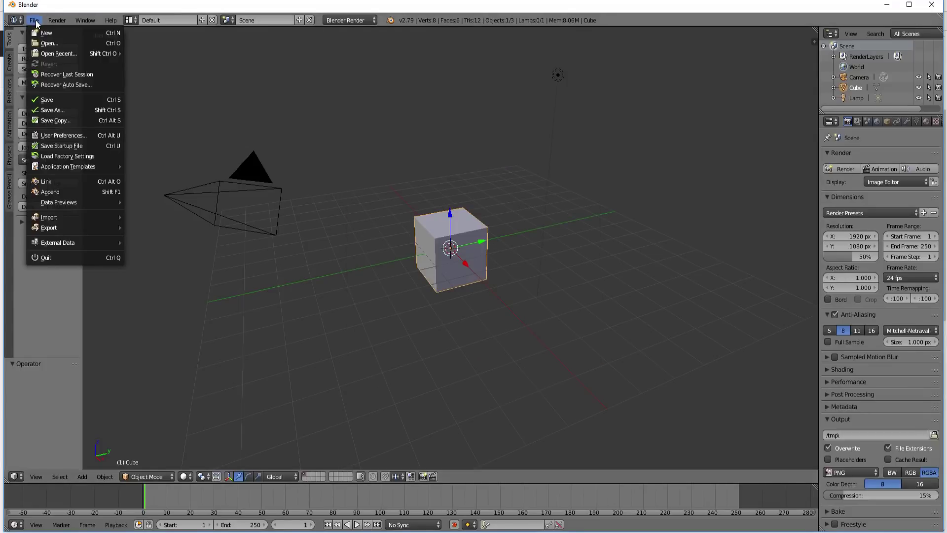
pyautogui.moveTo(60, 220)
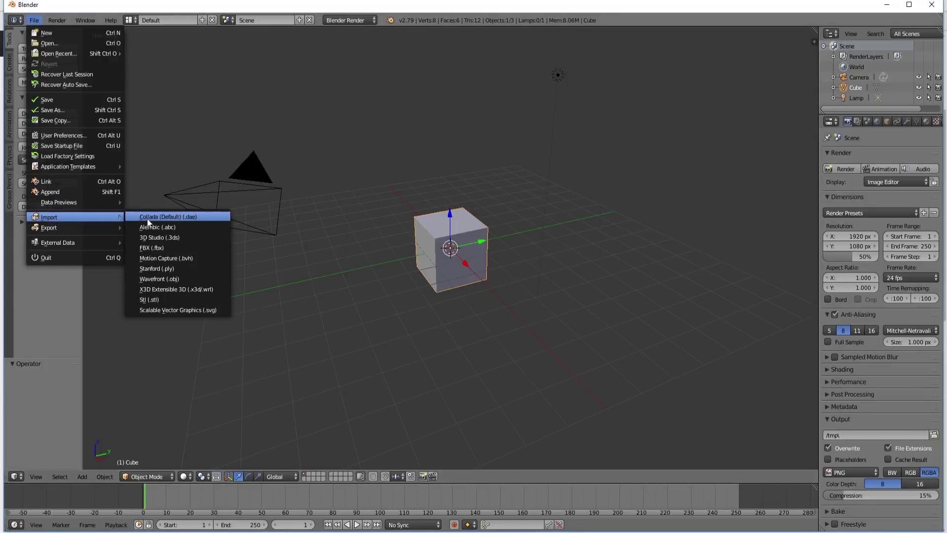
pyautogui.click(185, 215)
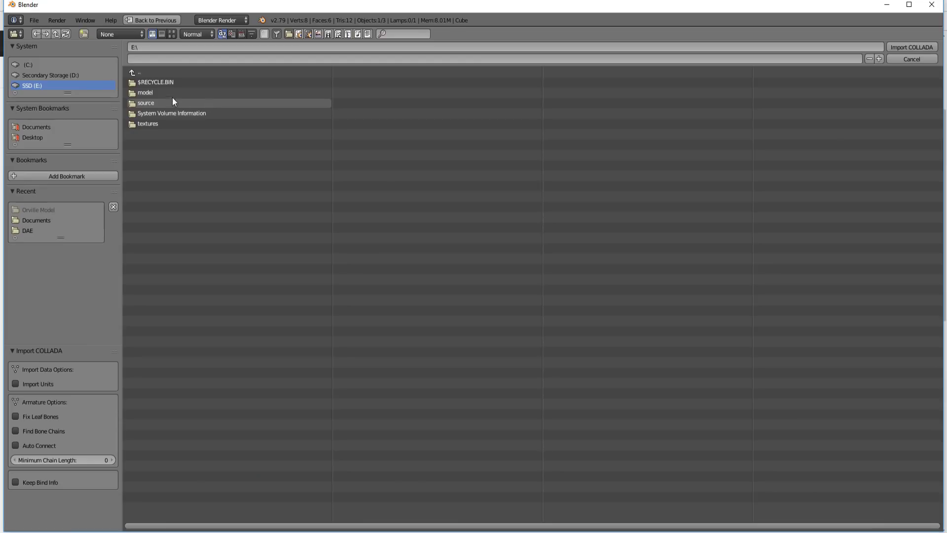
pyautogui.click(149, 93)
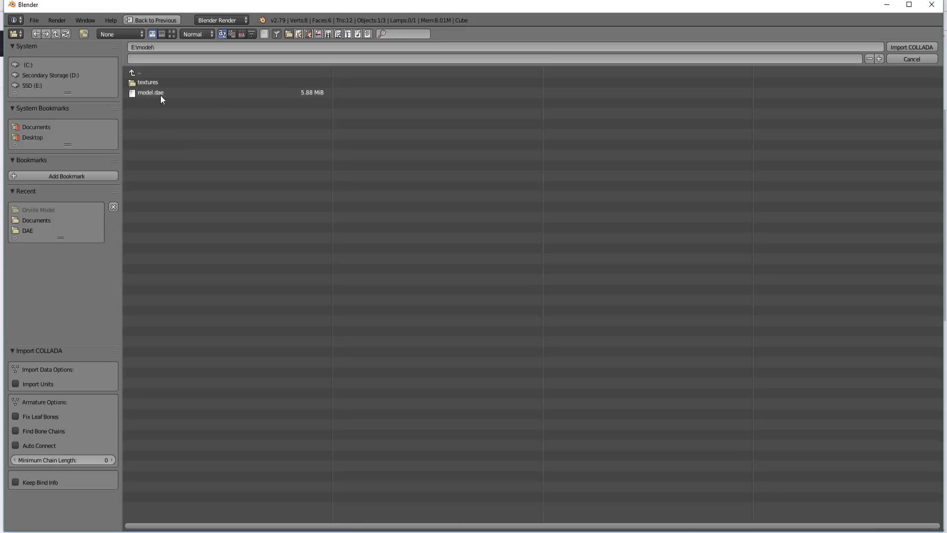
pyautogui.doubleClick(153, 93)
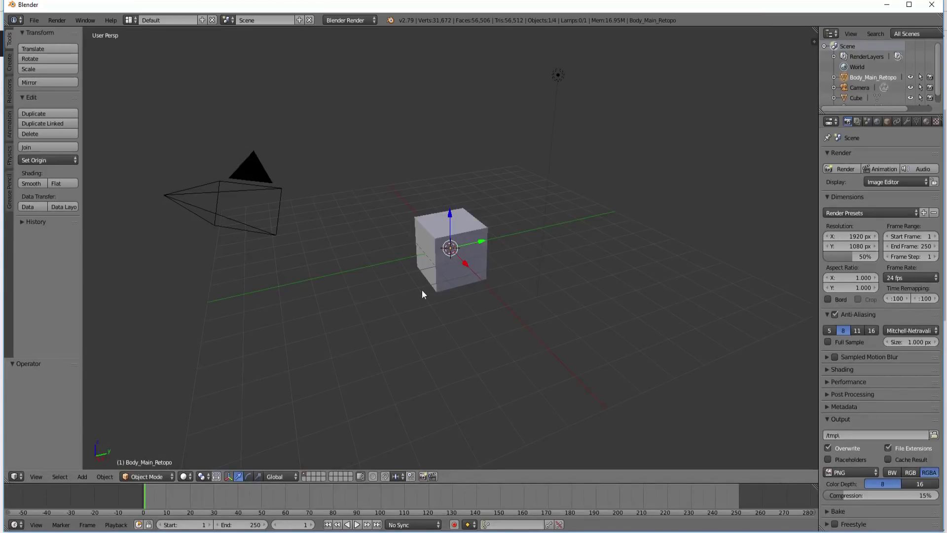
# Delete the default cube, keeping the imported Body_Main_Retopo object in the scene
pyautogui.press('x')
pyautogui.click(382, 297)
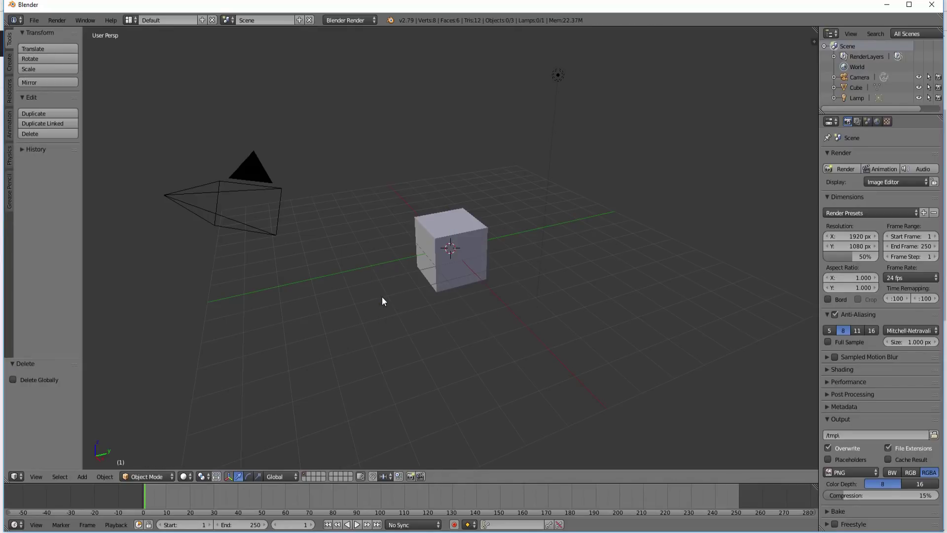
pyautogui.hotkey('ctrl', 'z')
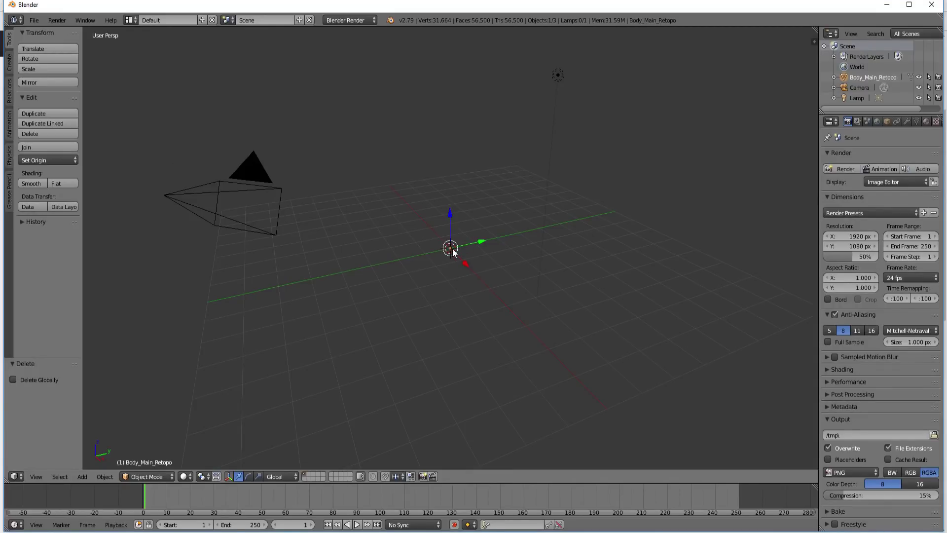
# Scale the imported ship up uniformly by a factor of about 217
pyautogui.scroll(2, 452, 250)
pyautogui.scroll(4, 453, 250)
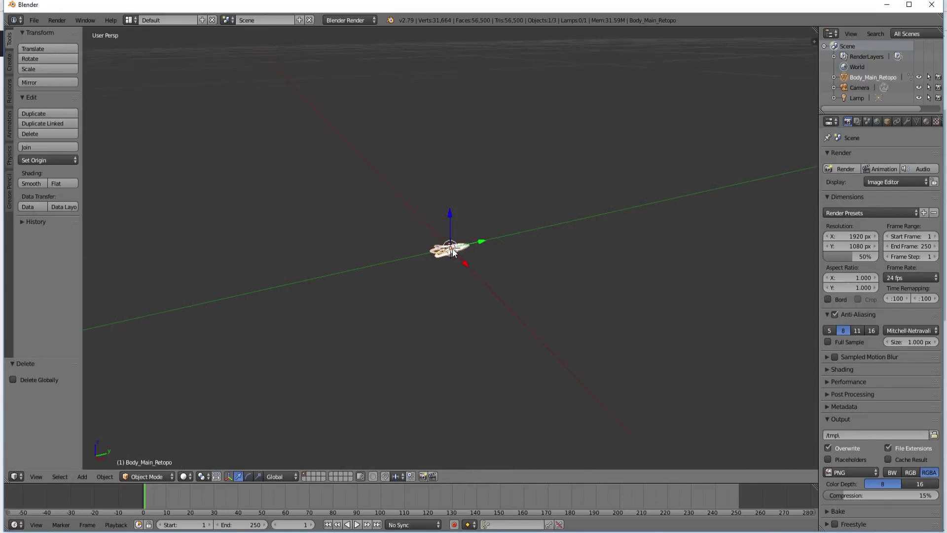
pyautogui.scroll(-4, 446, 252)
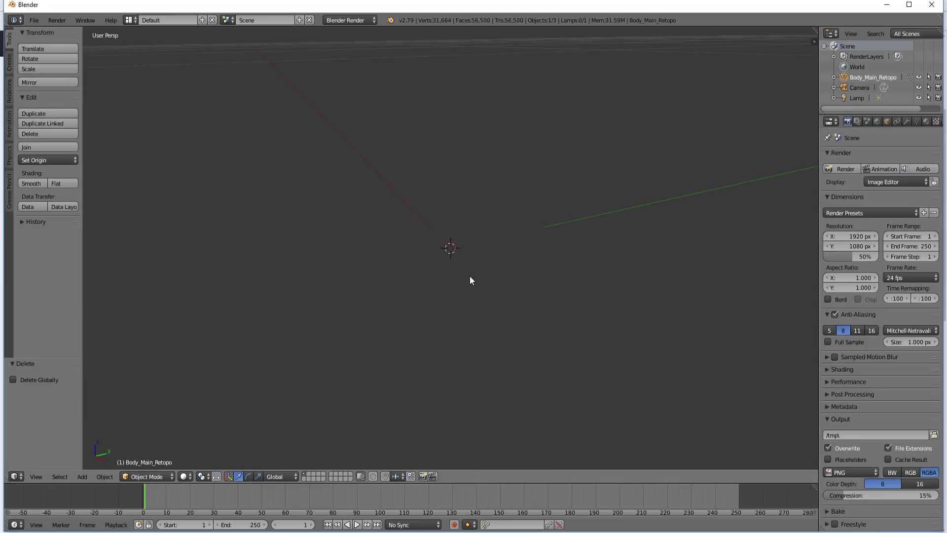
pyautogui.scroll(-5, 455, 255)
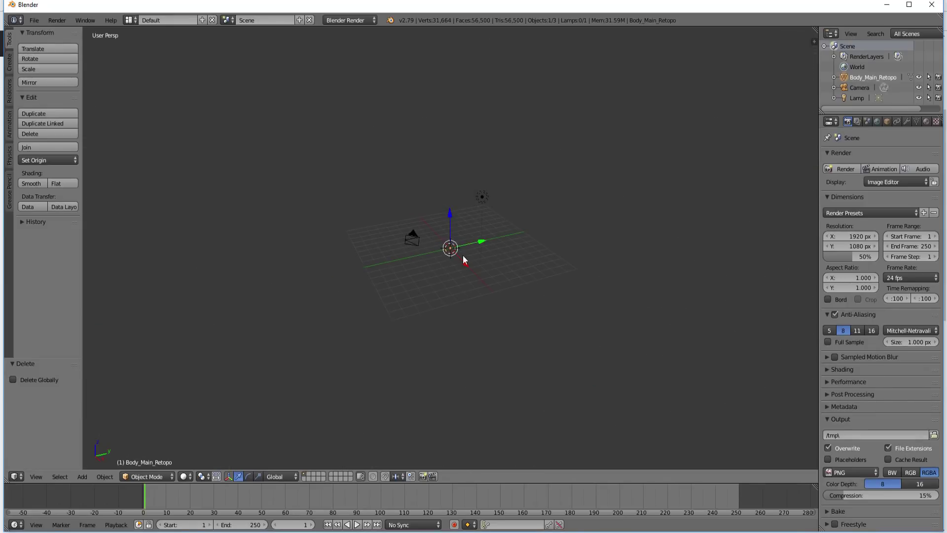
pyautogui.press('s')
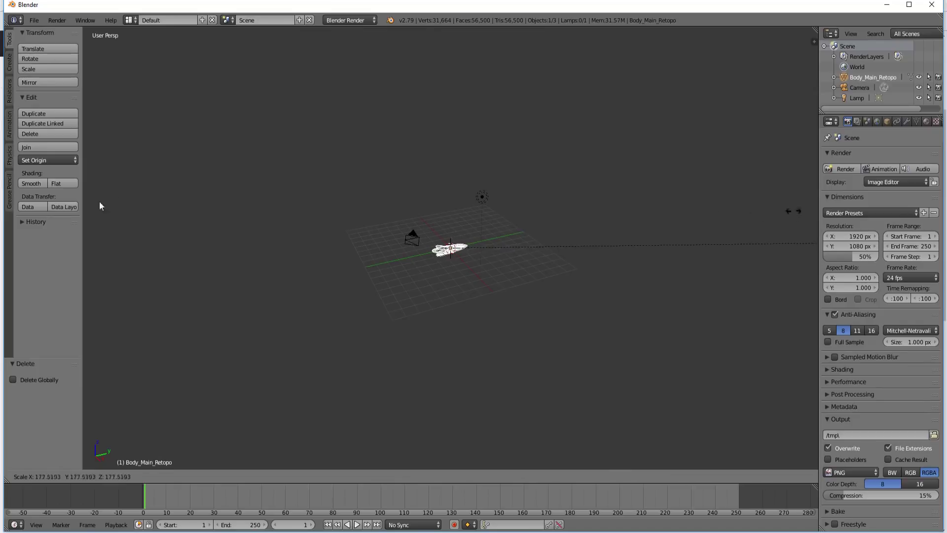
pyautogui.click(609, 183)
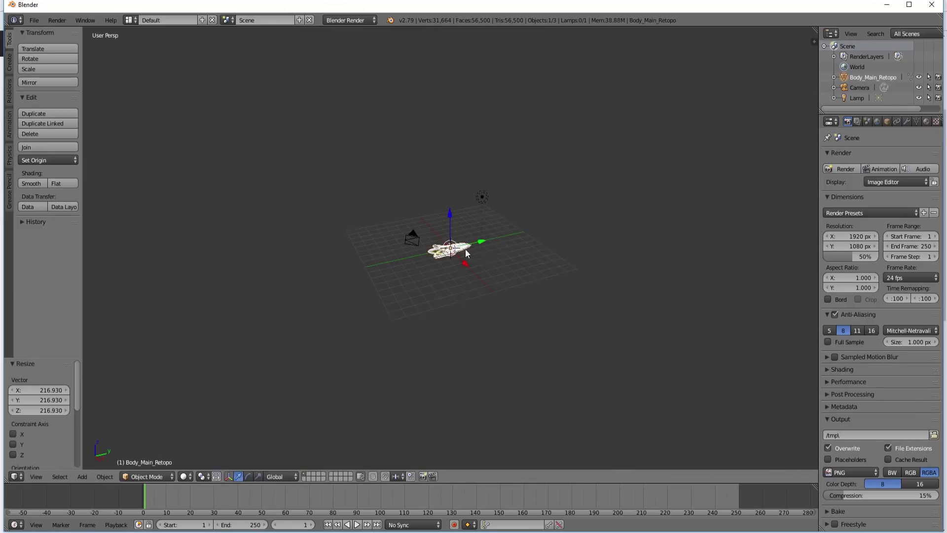
pyautogui.scroll(6, 457, 253)
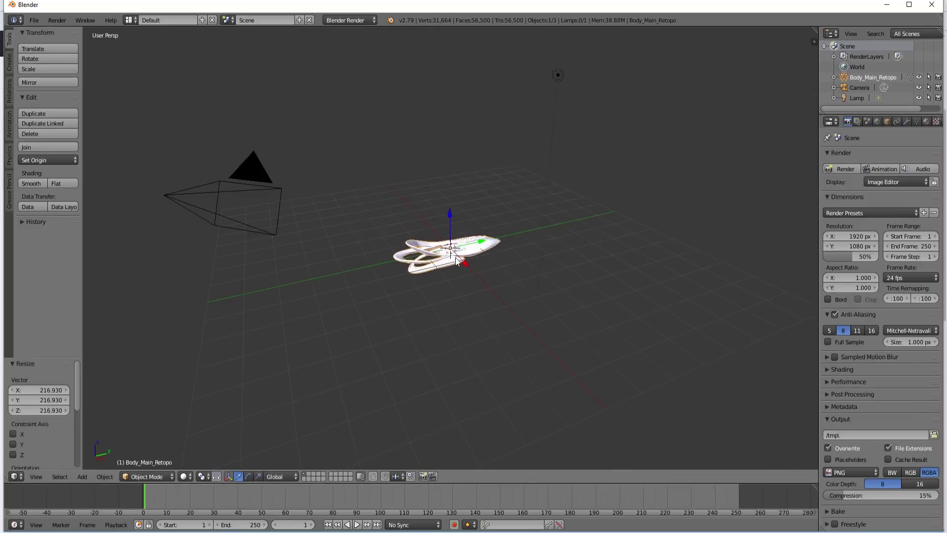
# Scale the ship up by a further factor of about 2.137 and export it in 3D Studio format to E:\ as Orville.3ds
pyautogui.press('s')
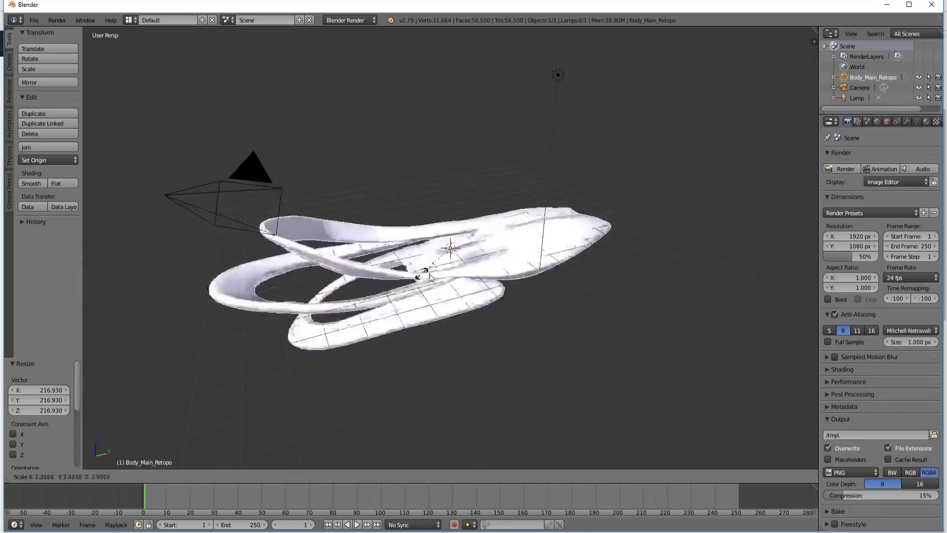
pyautogui.click(471, 274)
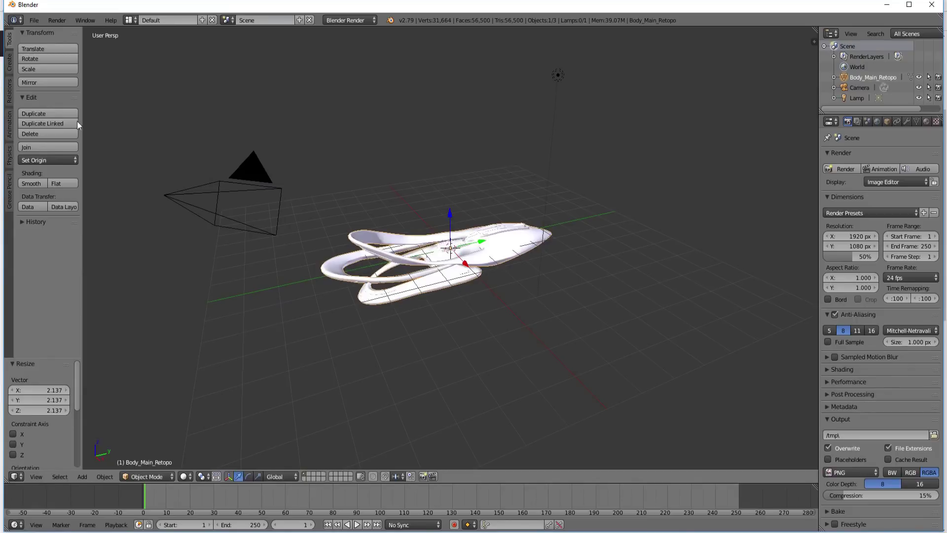
pyautogui.click(34, 21)
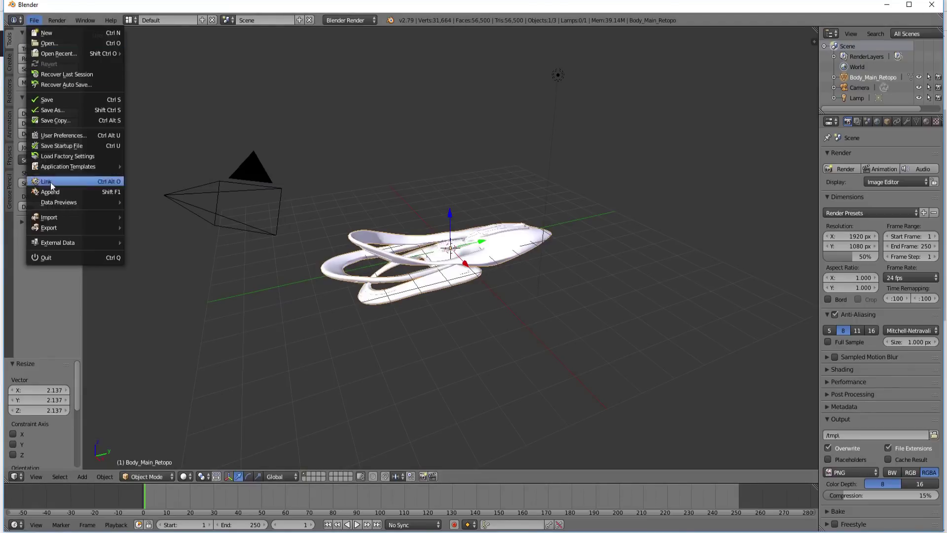
pyautogui.moveTo(61, 232)
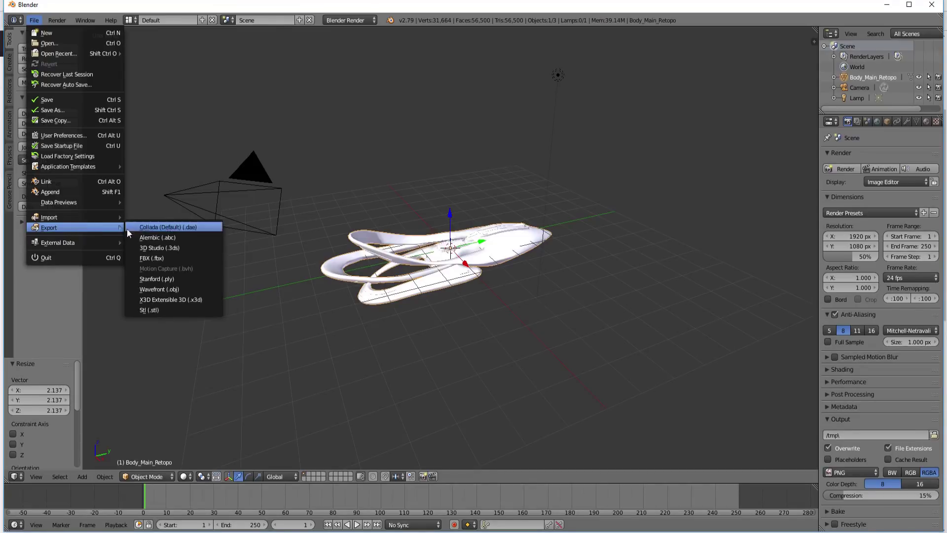
pyautogui.click(181, 247)
pyautogui.click(171, 57)
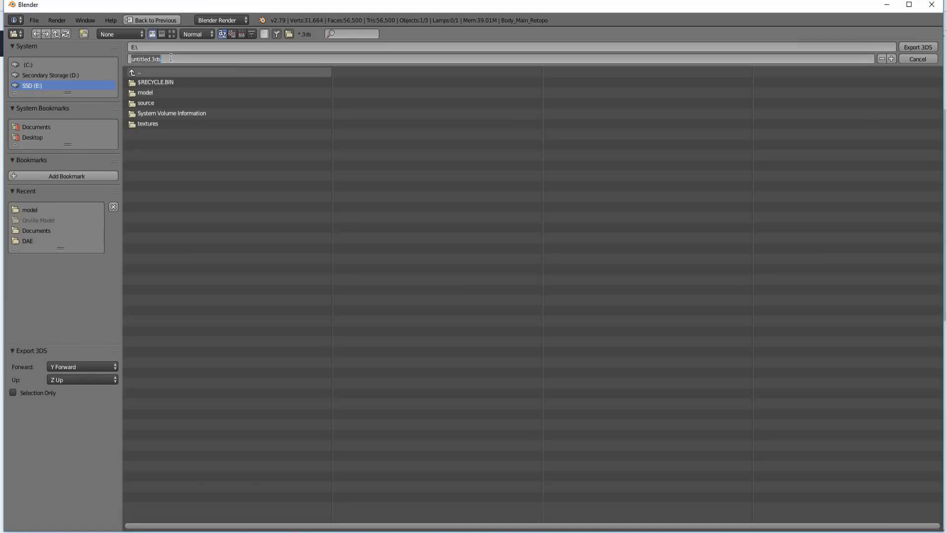
pyautogui.write('Orville')
pyautogui.press('Return')
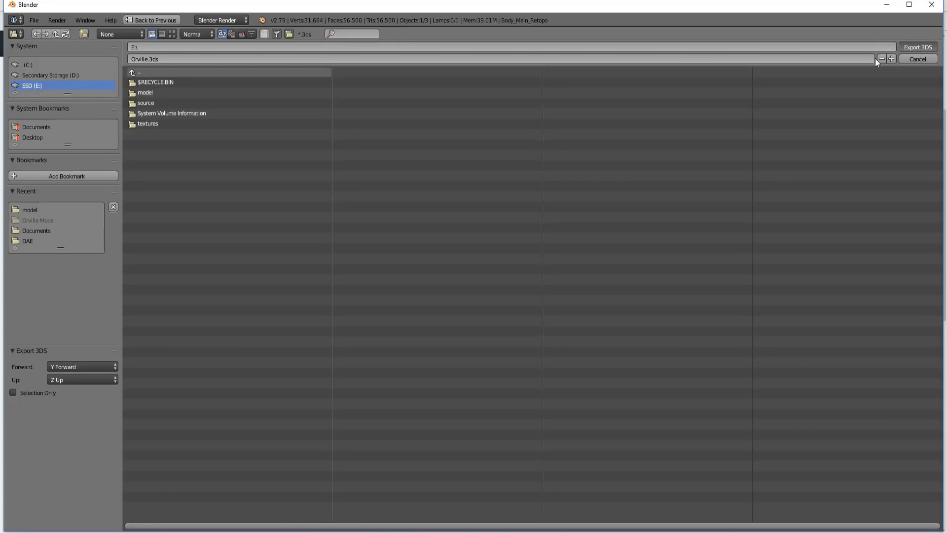
pyautogui.press('Return')
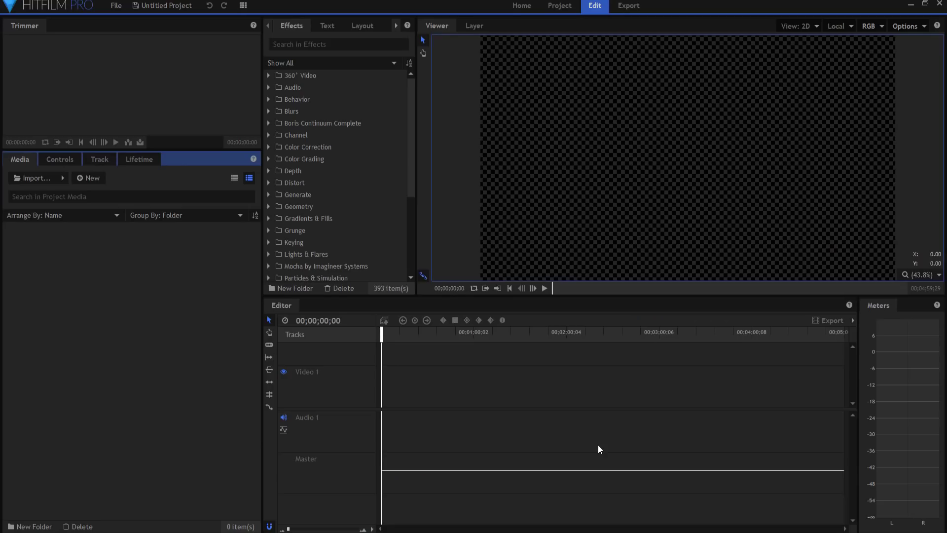
# Switch to HitFilm Pro, import Orville.3ds from SSD (E:) as a 3D model, and name it Orville
pyautogui.click(63, 177)
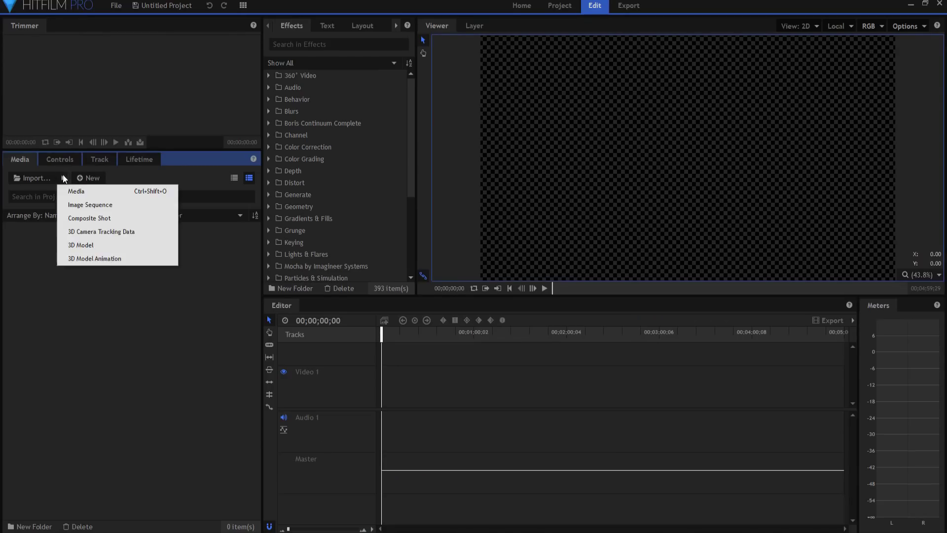
pyautogui.click(90, 248)
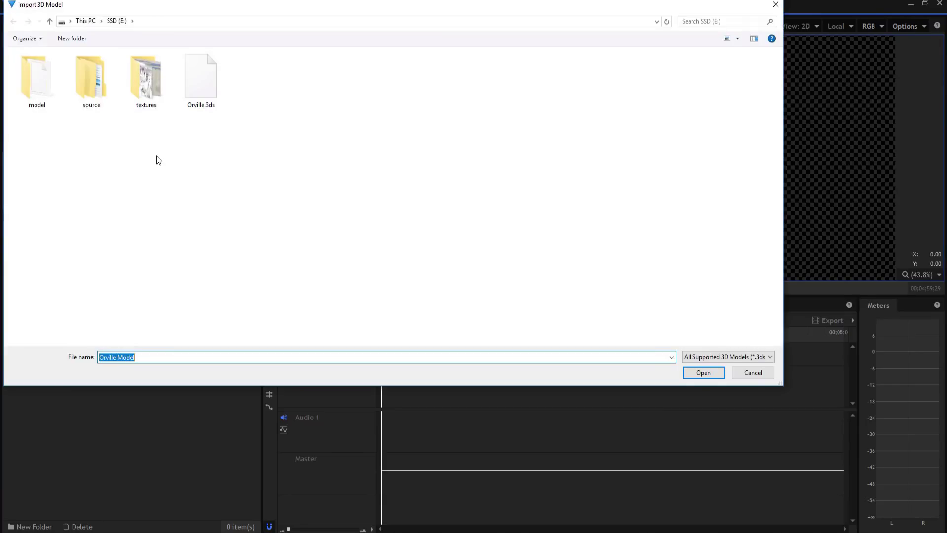
pyautogui.doubleClick(202, 78)
pyautogui.moveTo(303, 182); pyautogui.dragTo(282, 292)
pyautogui.press('BackSpace')
pyautogui.press('BackSpace')
pyautogui.press('BackSpace')
pyautogui.press('BackSpace')
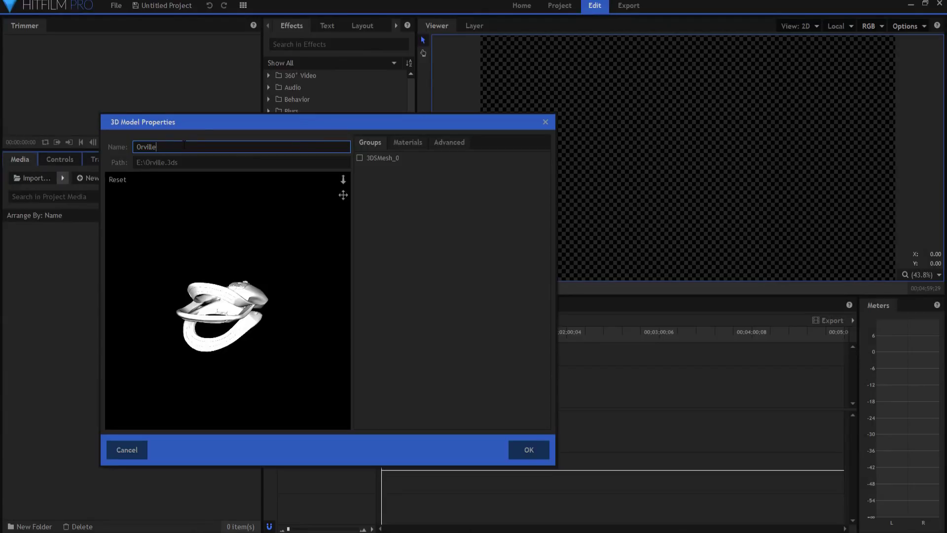
# Assign Material_albedo.jpeg from the textures folder as the diffuse map of Material.002
pyautogui.moveTo(244, 341); pyautogui.dragTo(265, 338)
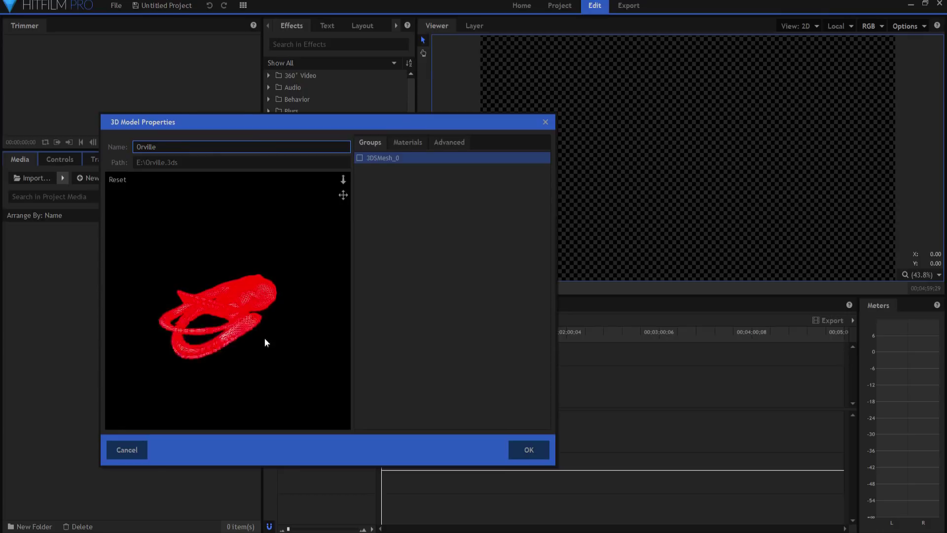
pyautogui.click(408, 143)
pyautogui.click(359, 178)
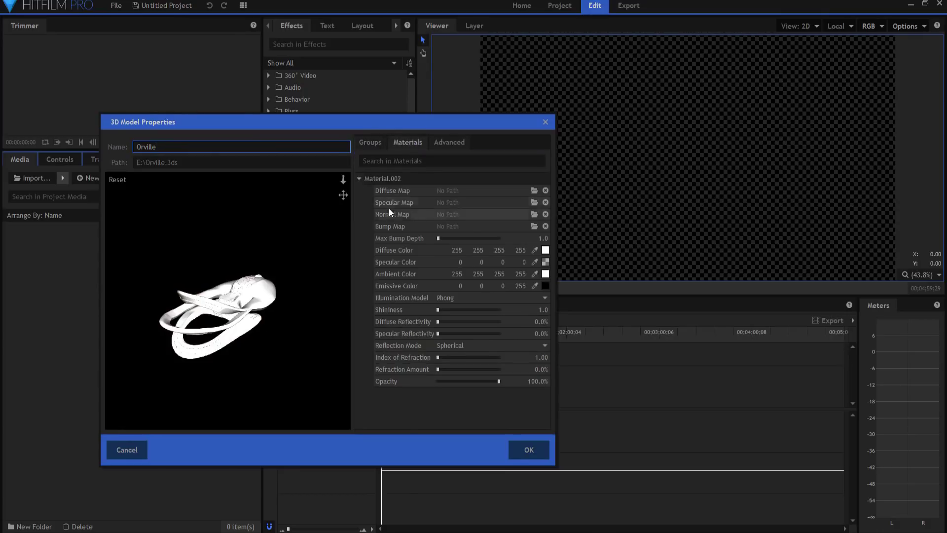
pyautogui.click(534, 191)
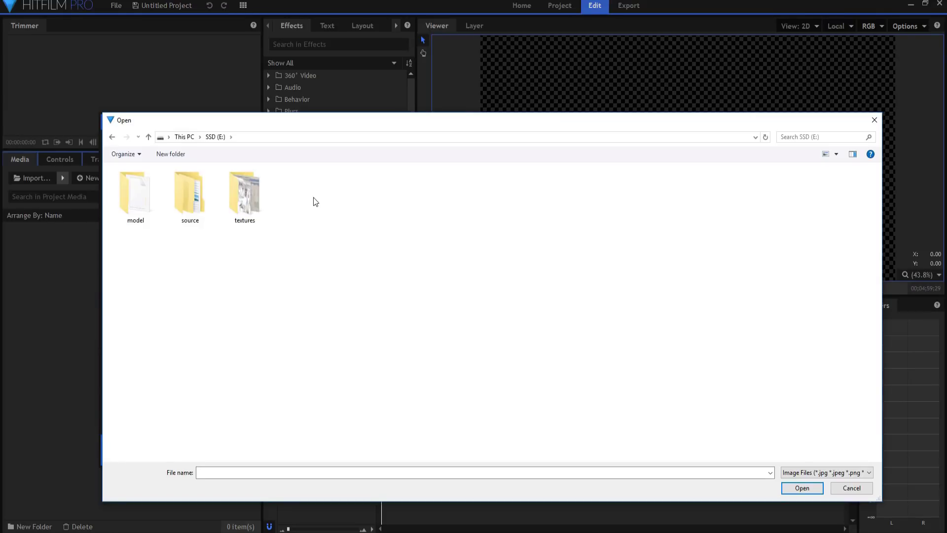
pyautogui.doubleClick(247, 199)
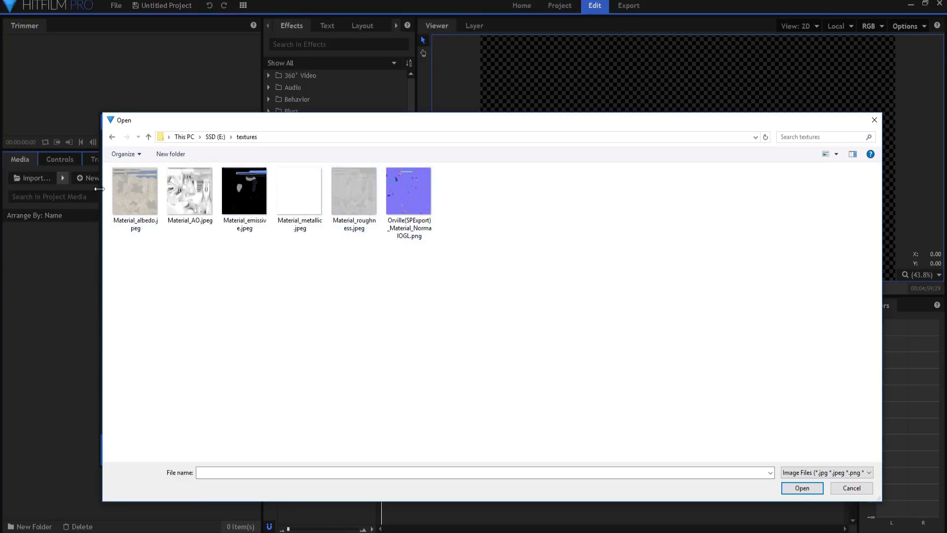
pyautogui.doubleClick(137, 197)
# Darken the diffuse color of Material.002 to mid grey #636363
pyautogui.moveTo(281, 349); pyautogui.dragTo(263, 334)
pyautogui.moveTo(289, 298); pyautogui.dragTo(272, 324)
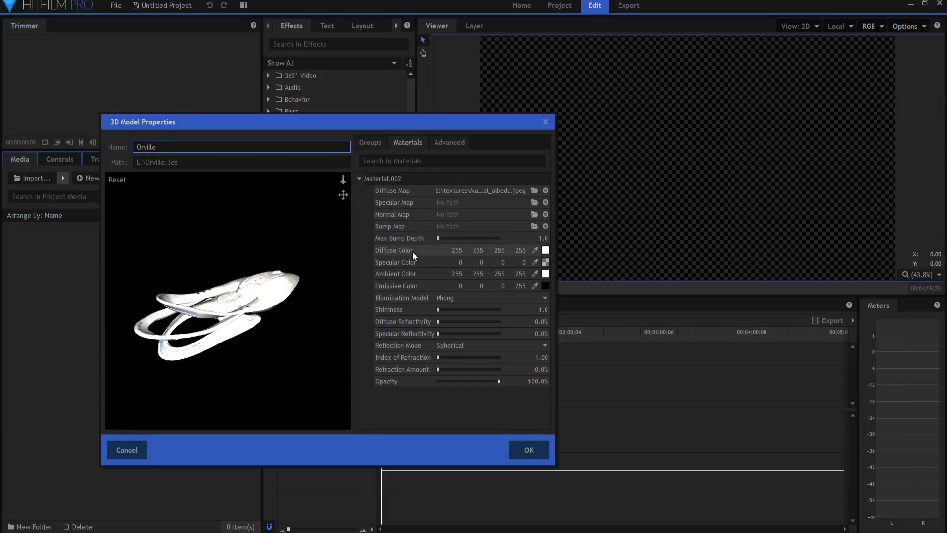
pyautogui.click(545, 250)
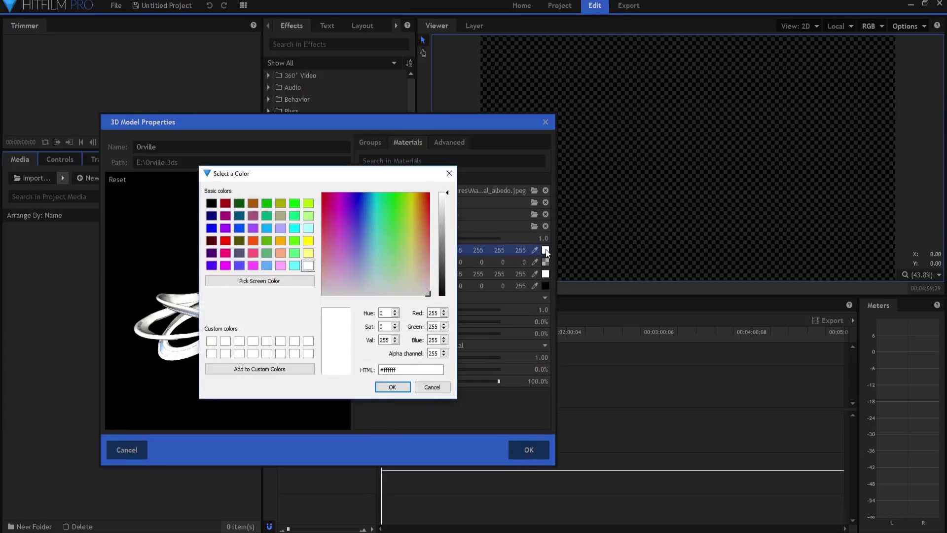
pyautogui.moveTo(441, 224); pyautogui.dragTo(441, 255)
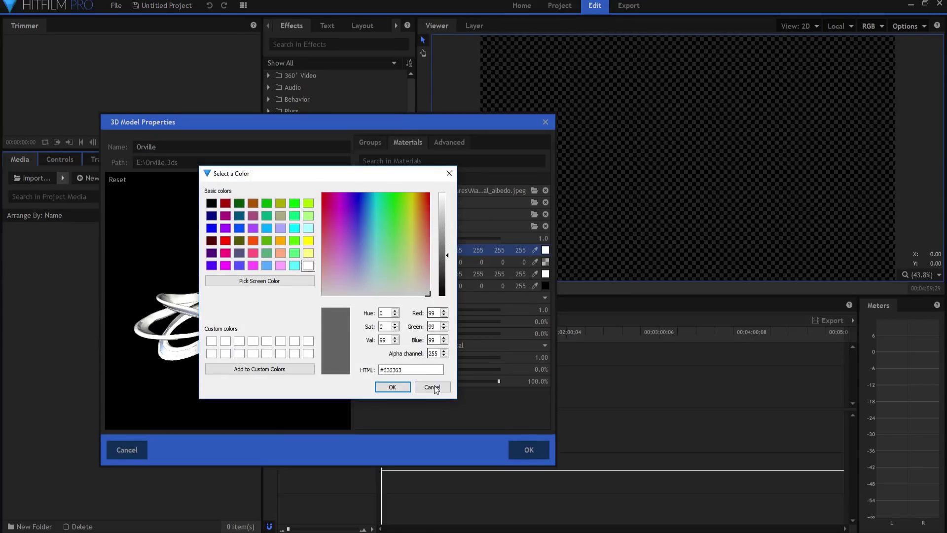
pyautogui.click(392, 387)
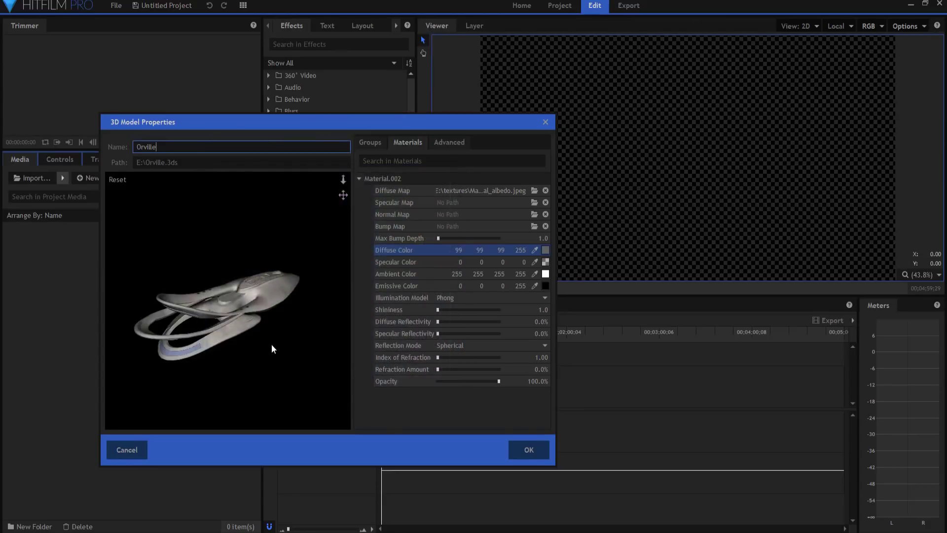
# Assign the Orville(SPExport)_Material_NormalOGL.png texture as the normal map of Material.002
pyautogui.scroll(5, 257, 337)
pyautogui.moveTo(324, 346); pyautogui.dragTo(227, 355)
pyautogui.moveTo(305, 276); pyautogui.dragTo(271, 265)
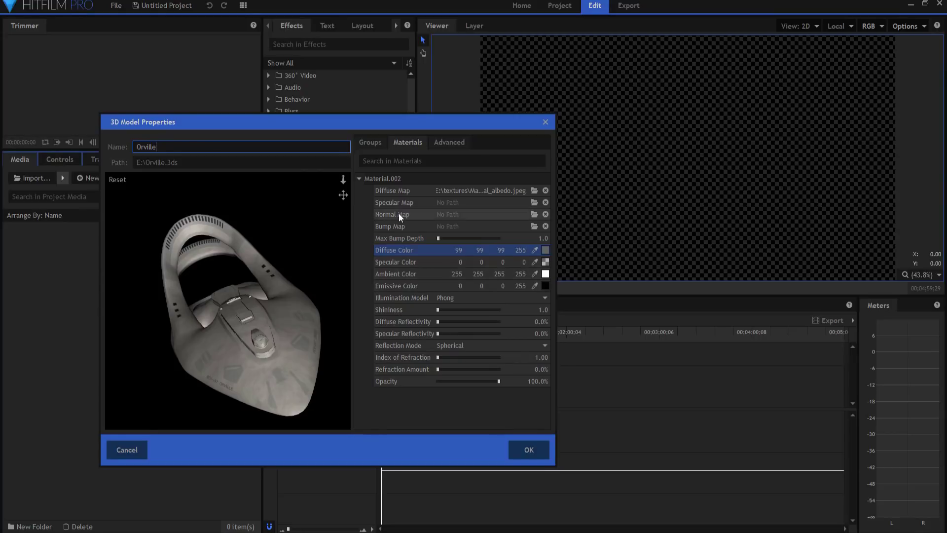
pyautogui.click(534, 214)
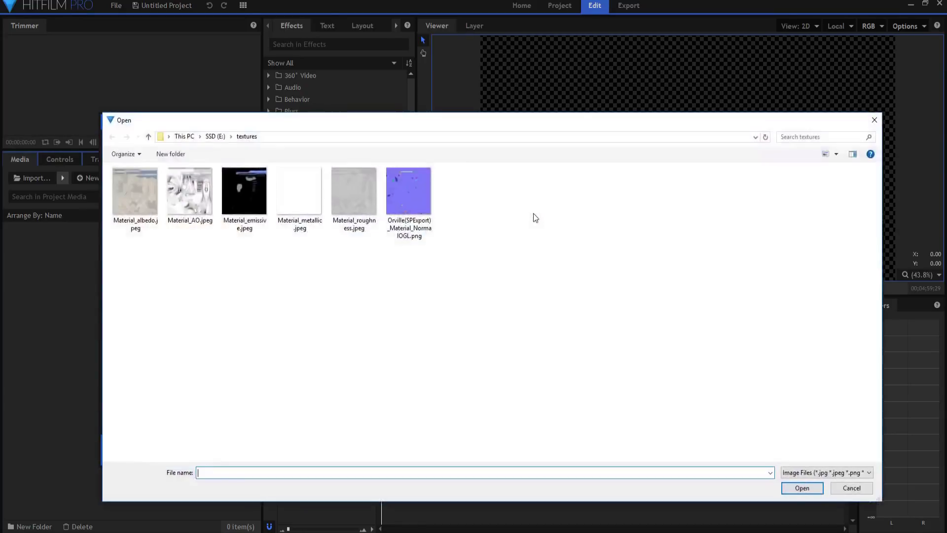
pyautogui.doubleClick(409, 229)
# Set the illumination model of Material.002 to Cook-Torrance and its reflection mode to Planar
pyautogui.moveTo(236, 368); pyautogui.dragTo(185, 355)
pyautogui.scroll(2, 262, 355)
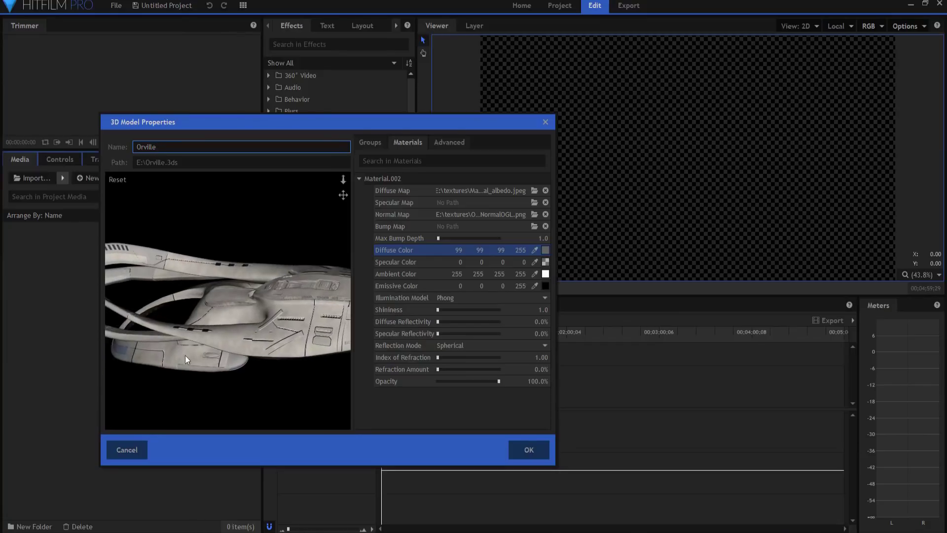
pyautogui.moveTo(327, 320); pyautogui.dragTo(289, 372)
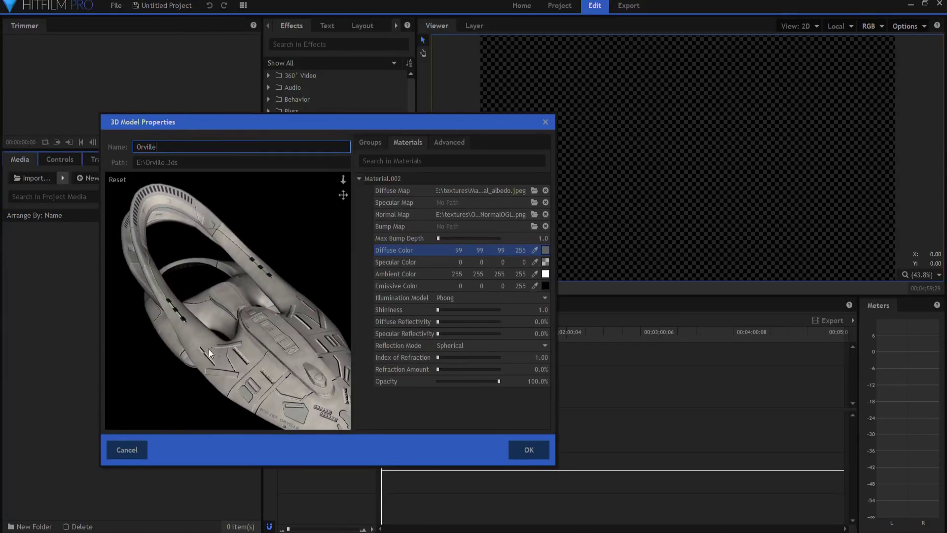
pyautogui.moveTo(209, 348); pyautogui.dragTo(338, 315)
pyautogui.click(453, 299)
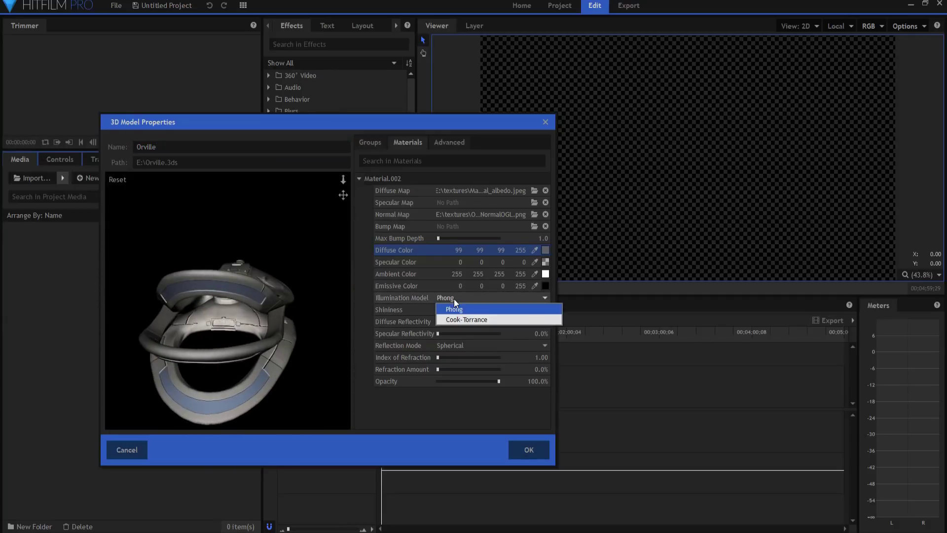
pyautogui.click(464, 318)
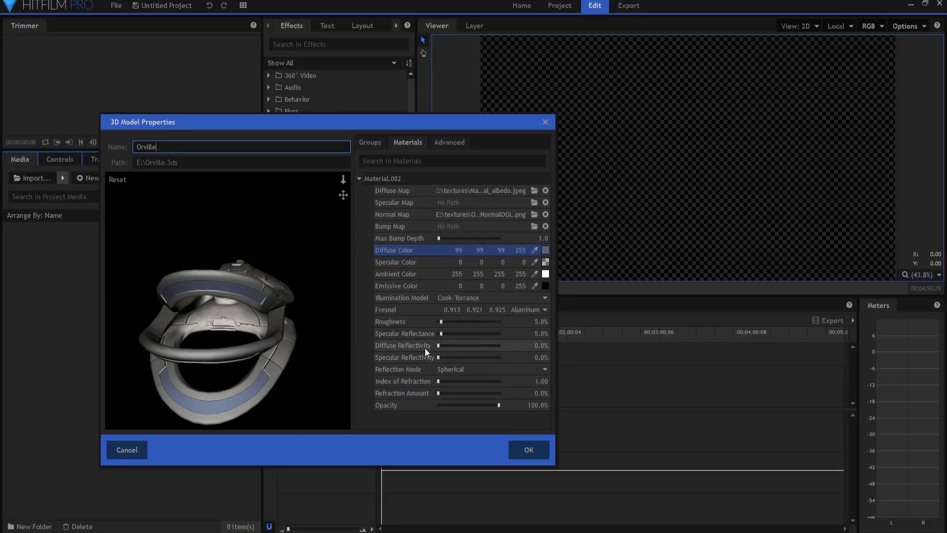
pyautogui.moveTo(335, 358); pyautogui.dragTo(192, 339)
pyautogui.click(445, 369)
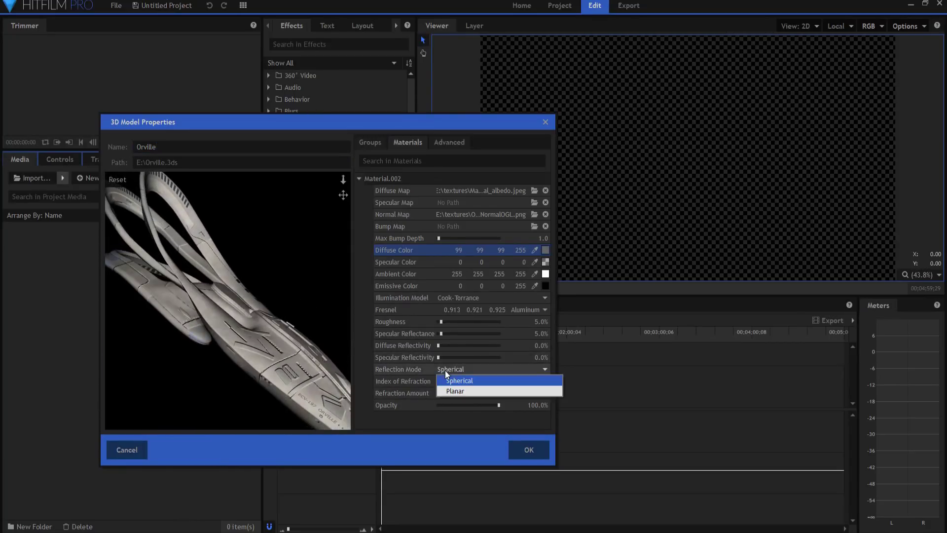
pyautogui.click(456, 390)
pyautogui.scroll(-5, 331, 375)
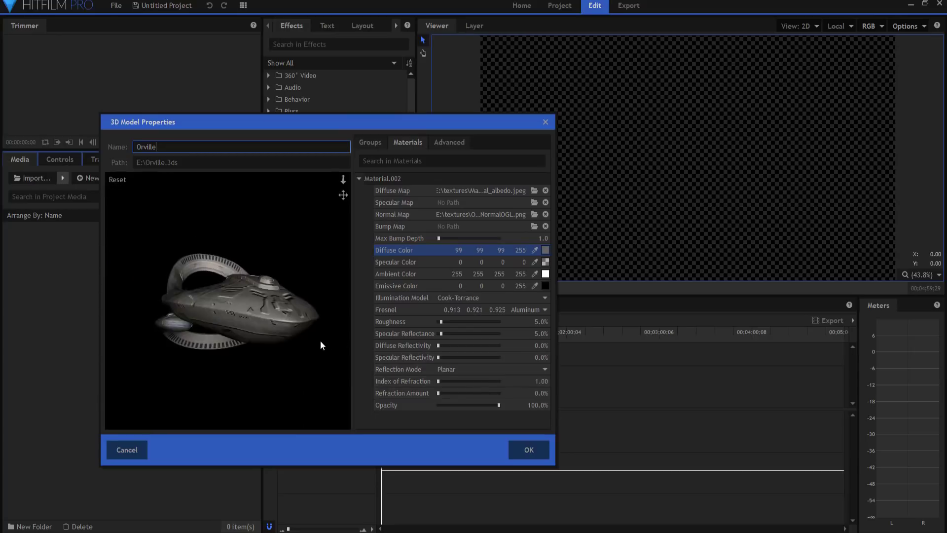
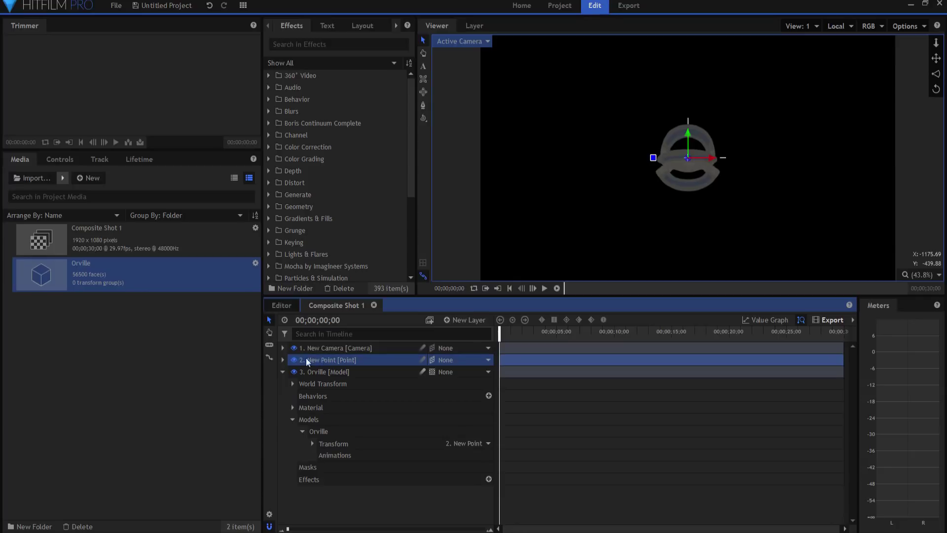
# Rename the New Point layer in Composite Shot 1 to "Orville Control Point" and collapse the Orville model layer
pyautogui.doubleClick(311, 361)
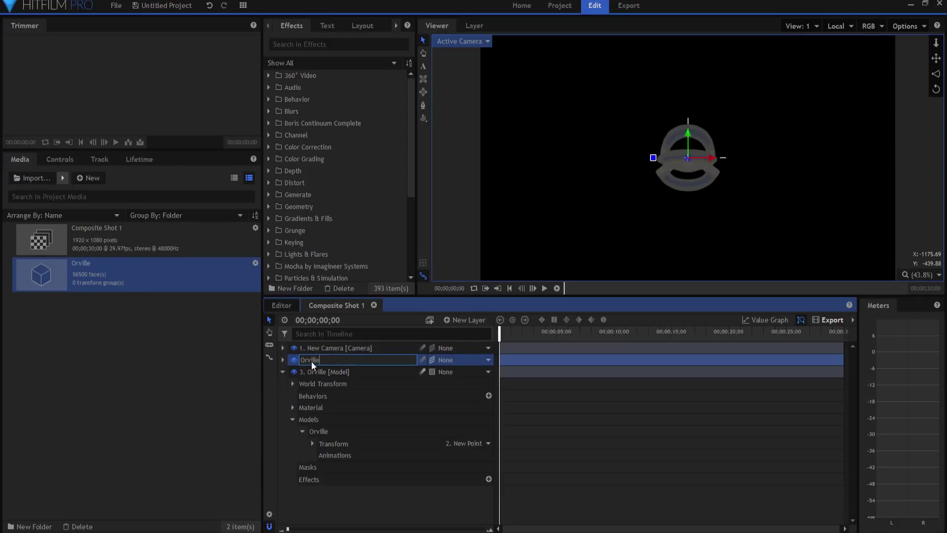
pyautogui.write('Orville Control Point')
pyautogui.press('Return')
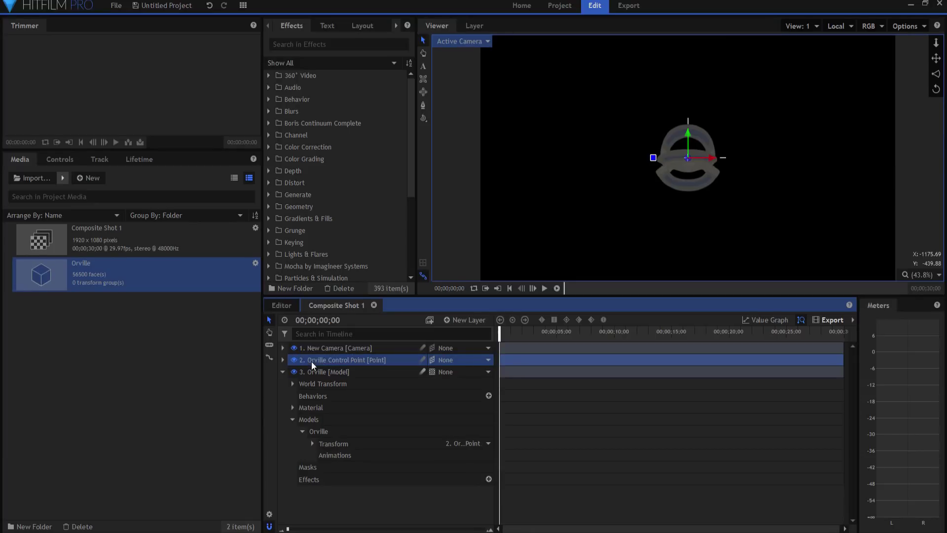
pyautogui.click(284, 373)
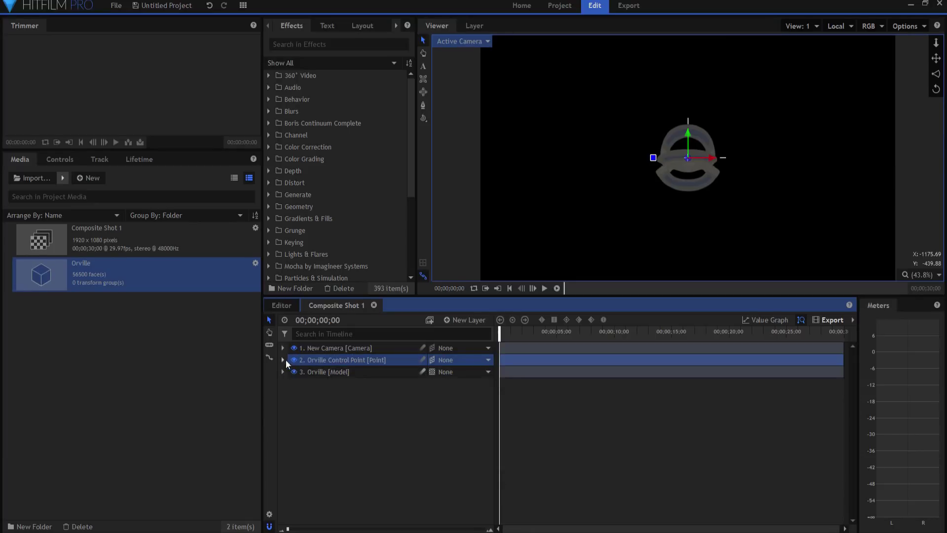
# Try rotating the Orville Control Point layer around its Y axis, then collapse its properties
pyautogui.click(284, 361)
pyautogui.click(292, 371)
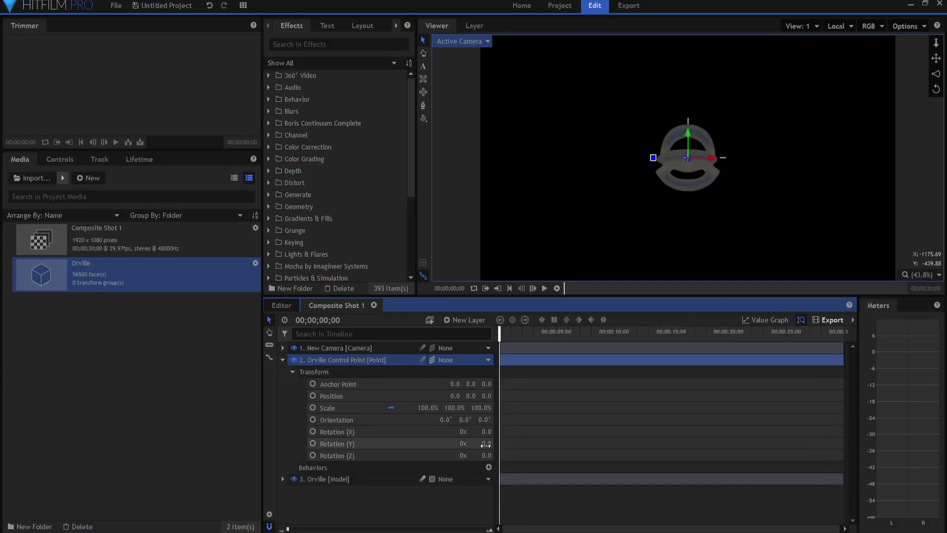
pyautogui.moveTo(486, 443)
pyautogui.mouseDown()
pyautogui.moveTo(523, 443)
pyautogui.moveTo(482, 443)
pyautogui.moveTo(489, 443)
pyautogui.mouseUp()
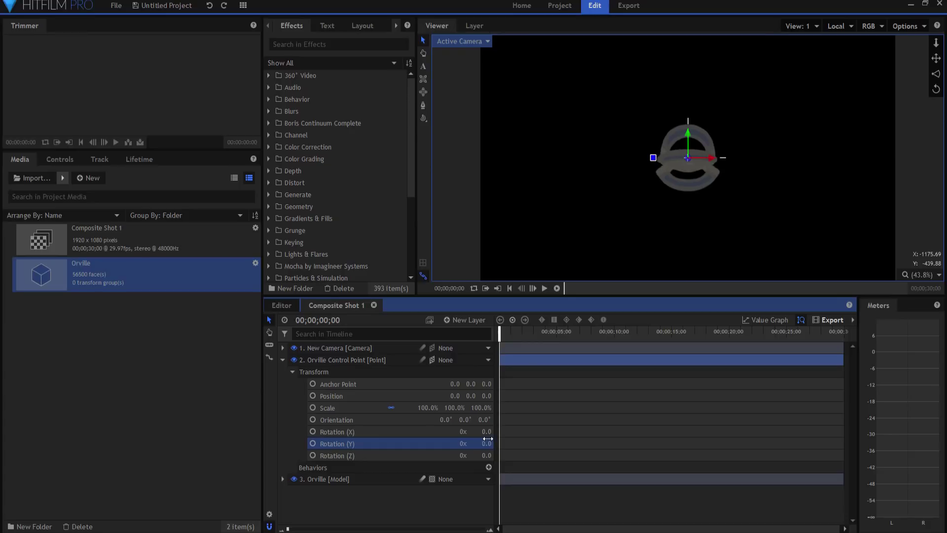
pyautogui.click(283, 360)
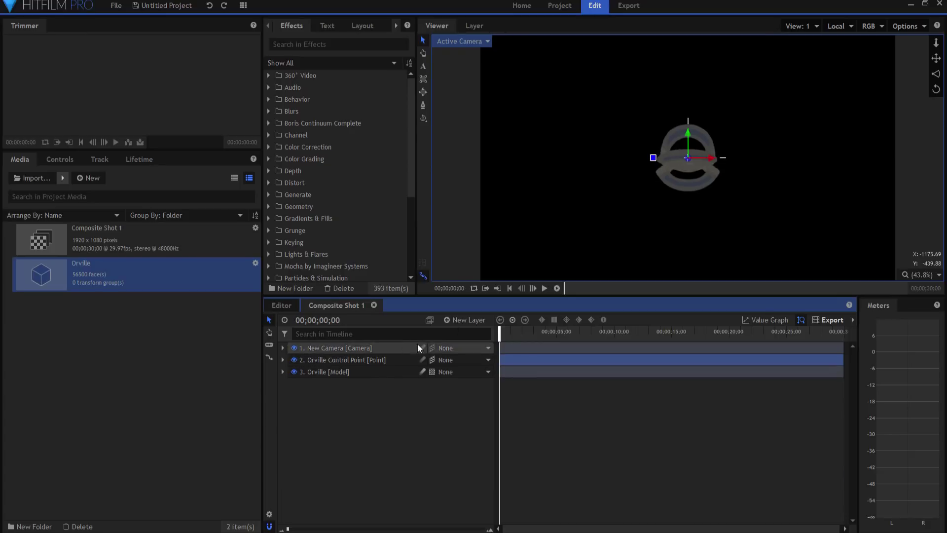
# Add a new light to Composite Shot 1 and set its position to 100000, 100000, 100000
pyautogui.click(461, 320)
pyautogui.click(465, 387)
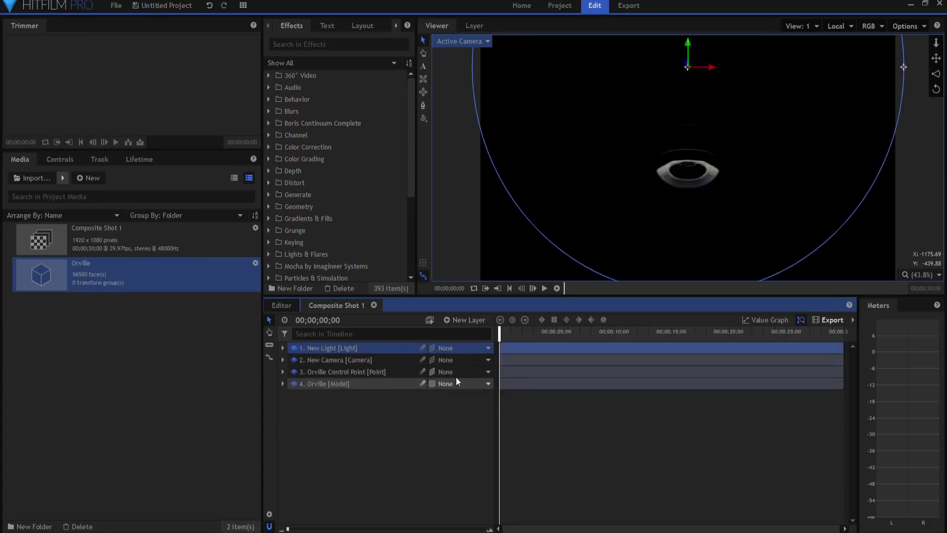
pyautogui.click(282, 348)
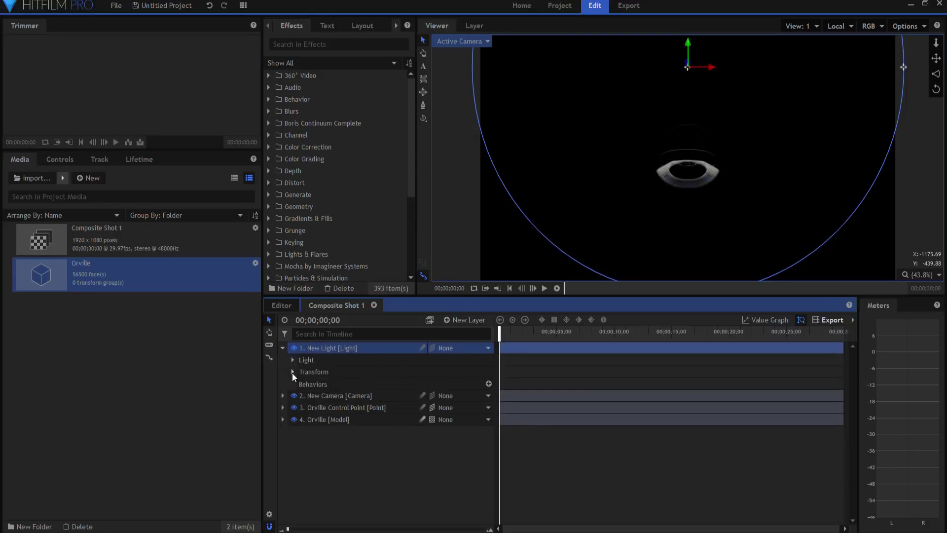
pyautogui.click(293, 372)
pyautogui.click(451, 383)
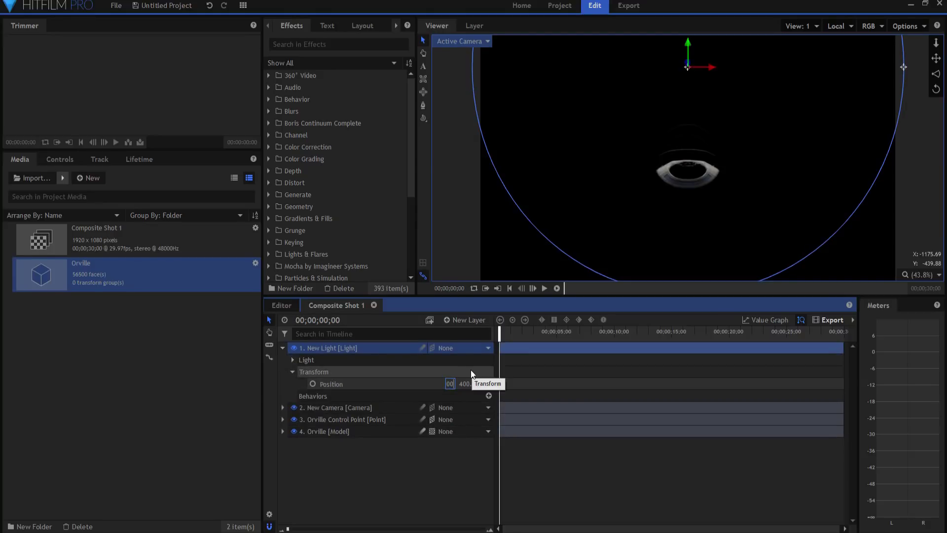
pyautogui.write('100000')
pyautogui.press('Tab')
pyautogui.write('100000')
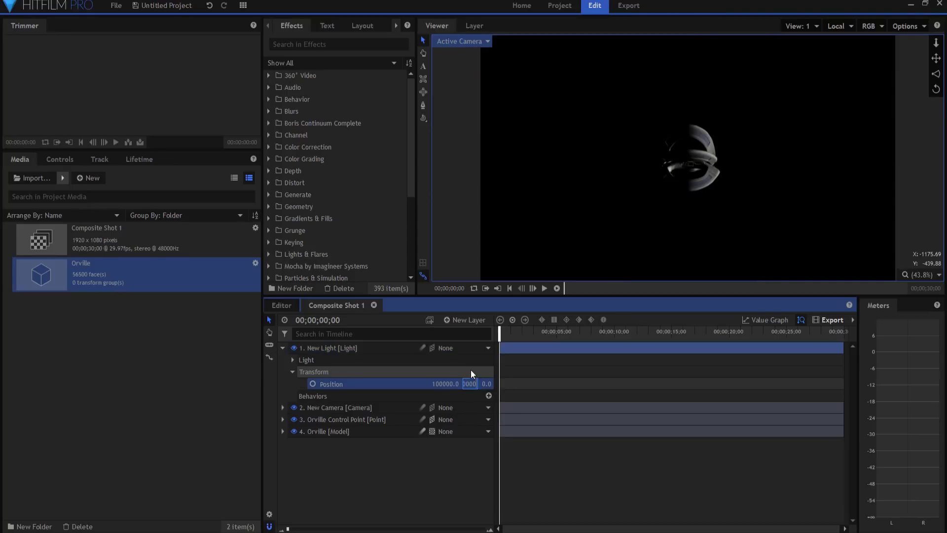
pyautogui.press('Tab')
pyautogui.write('100000')
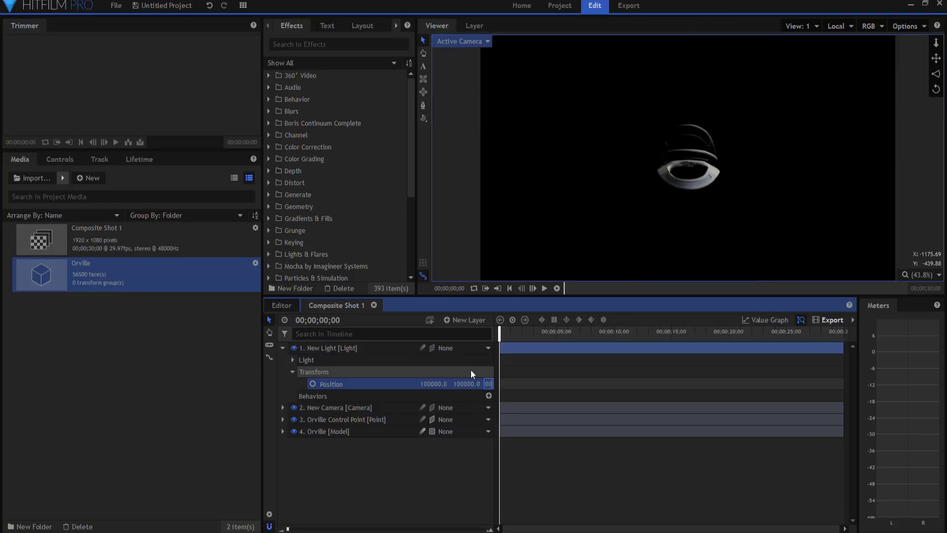
pyautogui.press('Return')
# Duplicate the New Light layer, set the original light's position to -100000, -100000, -100000 and collapse its properties
pyautogui.click(403, 347)
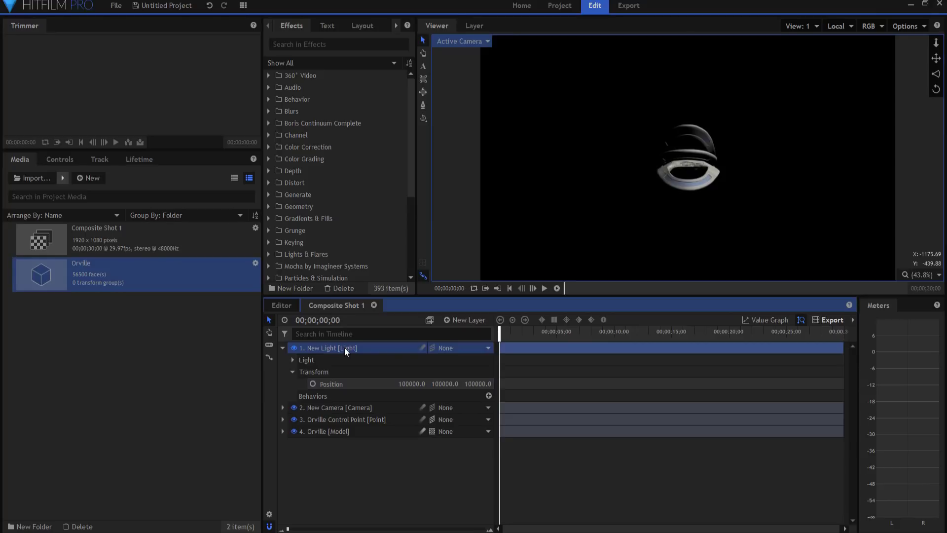
pyautogui.hotkey('ctrl', 'd')
pyautogui.moveTo(404, 395); pyautogui.dragTo(430, 390)
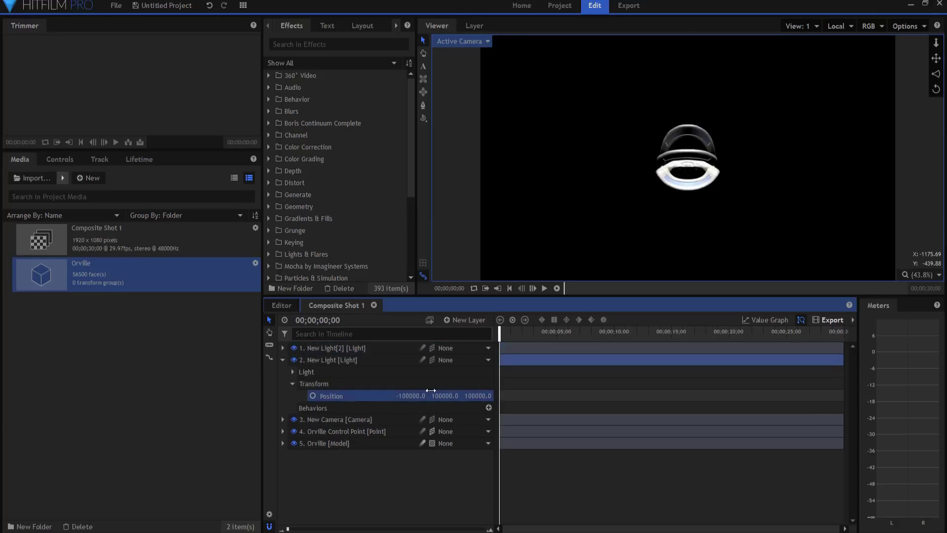
pyautogui.keyDown('ctrl'); pyautogui.click(445, 396); pyautogui.keyUp('ctrl')
pyautogui.keyDown('ctrl'); pyautogui.click(478, 396); pyautogui.keyUp('ctrl')
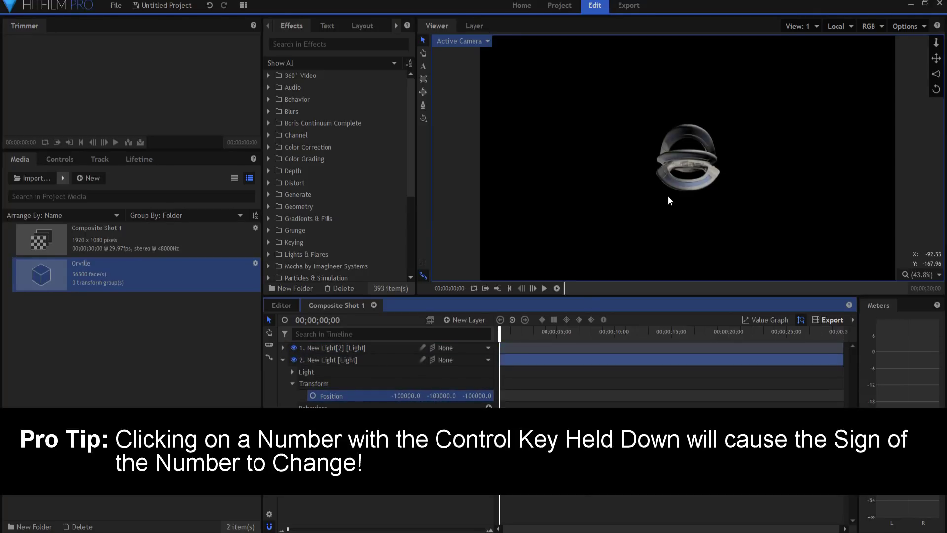
pyautogui.click(282, 361)
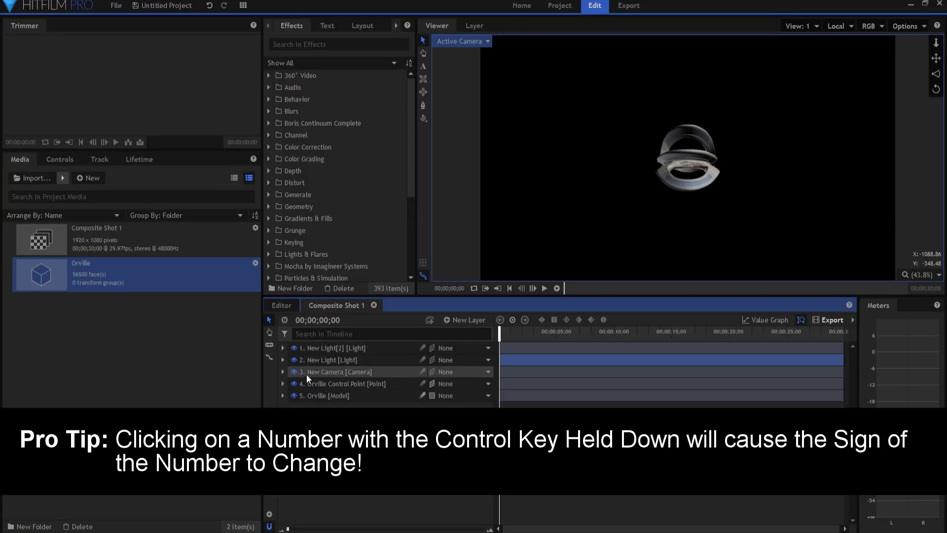
# Move both light layers directly below the Orville Control Point layer in the layer stack
pyautogui.click(318, 384)
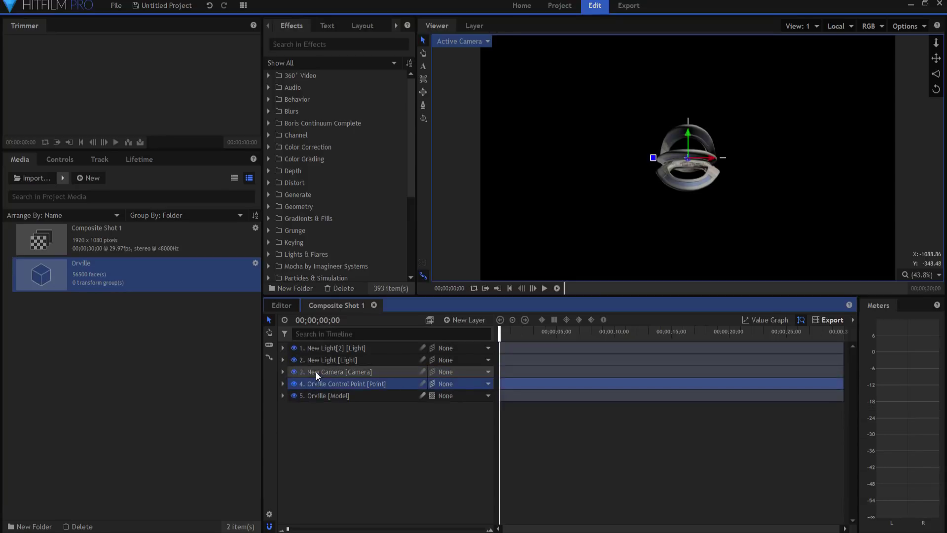
pyautogui.click(328, 347)
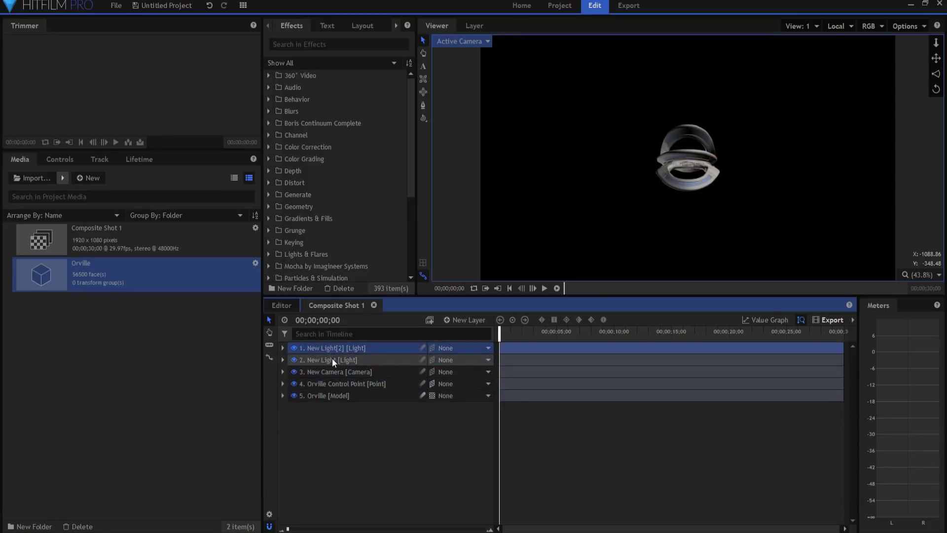
pyautogui.keyDown('ctrl'); pyautogui.click(333, 358); pyautogui.keyUp('ctrl')
pyautogui.moveTo(335, 346); pyautogui.dragTo(335, 387)
# Try rotating the Orville Control Point layer to -56° around its Y axis
pyautogui.click(329, 363)
pyautogui.click(283, 360)
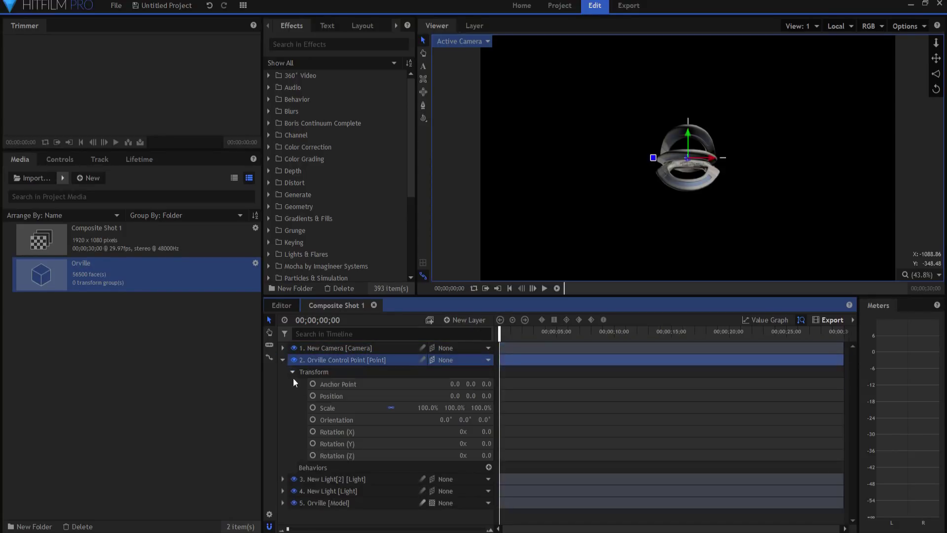
pyautogui.moveTo(487, 444); pyautogui.dragTo(458, 443)
# Reduce the Z position of the New Camera layer to bring the camera closer to the ship, and collapse its properties
pyautogui.click(283, 348)
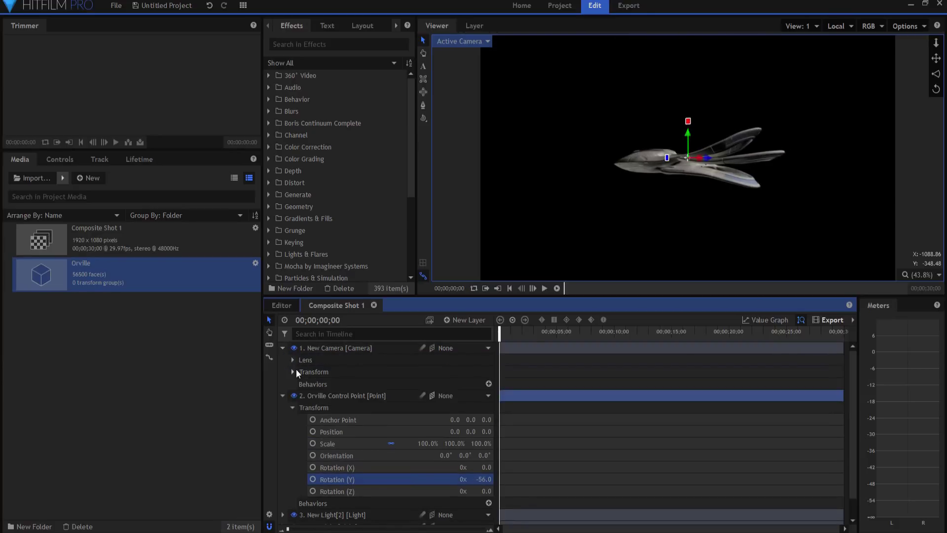
pyautogui.click(293, 372)
pyautogui.moveTo(481, 384); pyautogui.dragTo(444, 383)
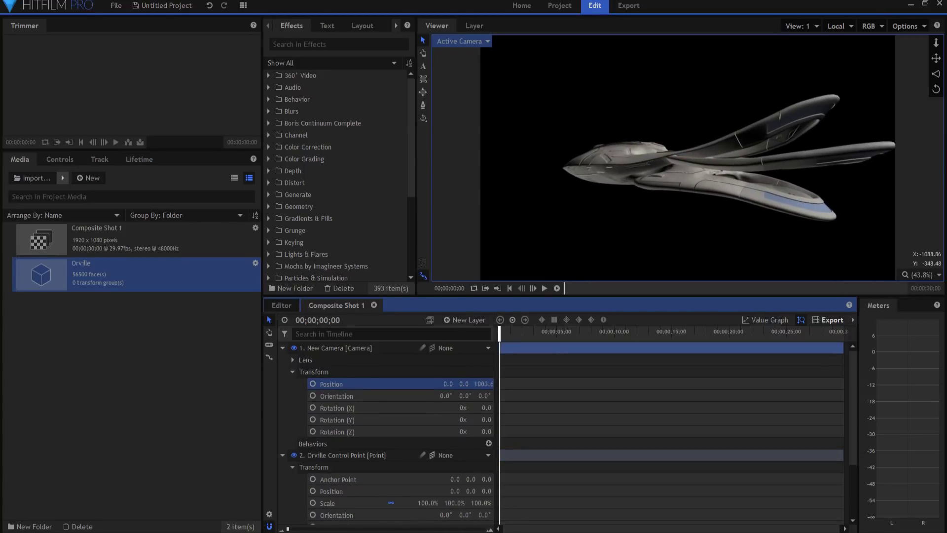
pyautogui.click(282, 348)
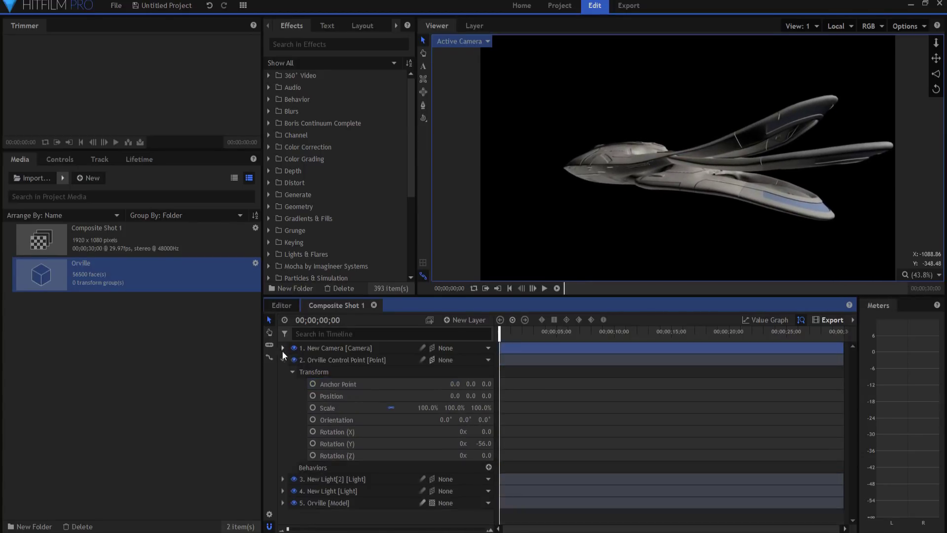
# Try further Y rotations of the Orville Control Point layer, then reset its Y rotation to 0
pyautogui.moveTo(481, 444); pyautogui.dragTo(486, 443)
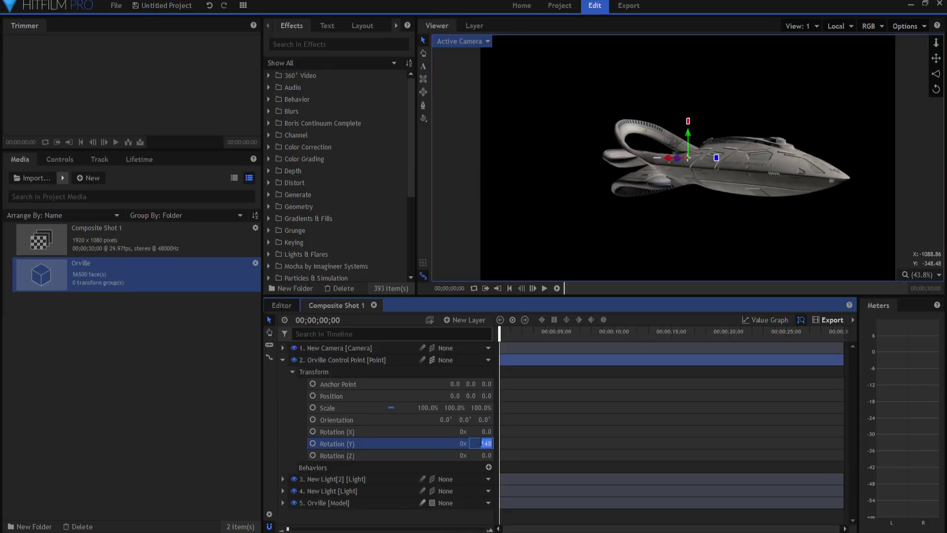
pyautogui.write('0')
pyautogui.press('Return')
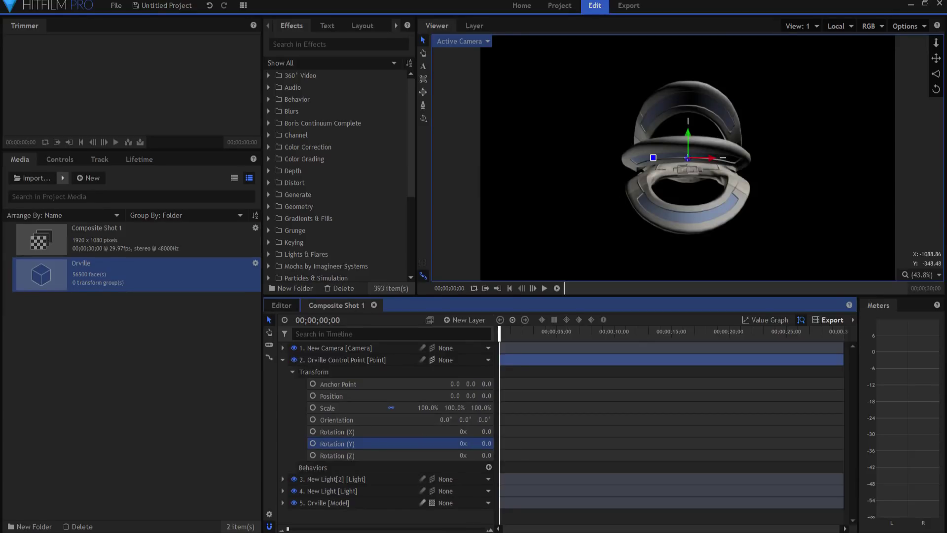
# Import Orville.3ds again as a second 3D model and name it "Lights"
pyautogui.click(62, 177)
pyautogui.click(87, 247)
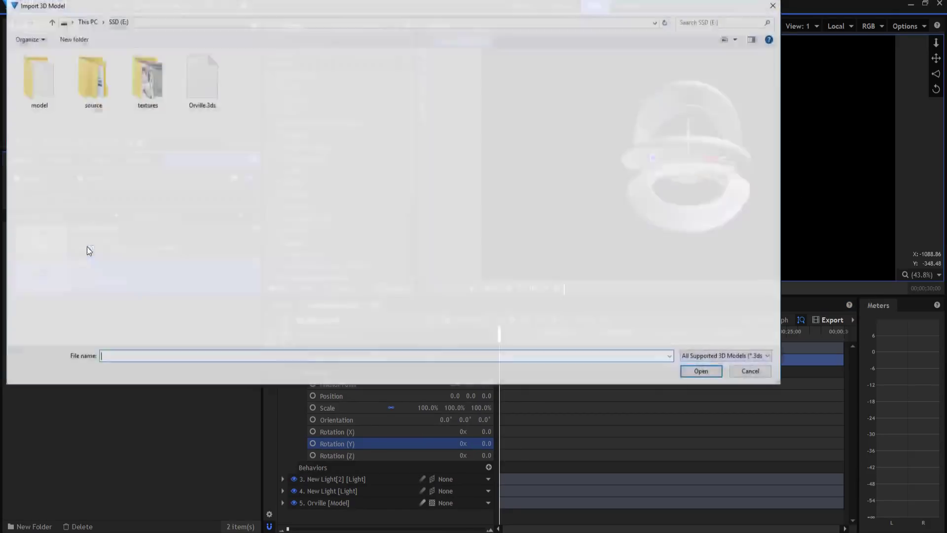
pyautogui.doubleClick(201, 80)
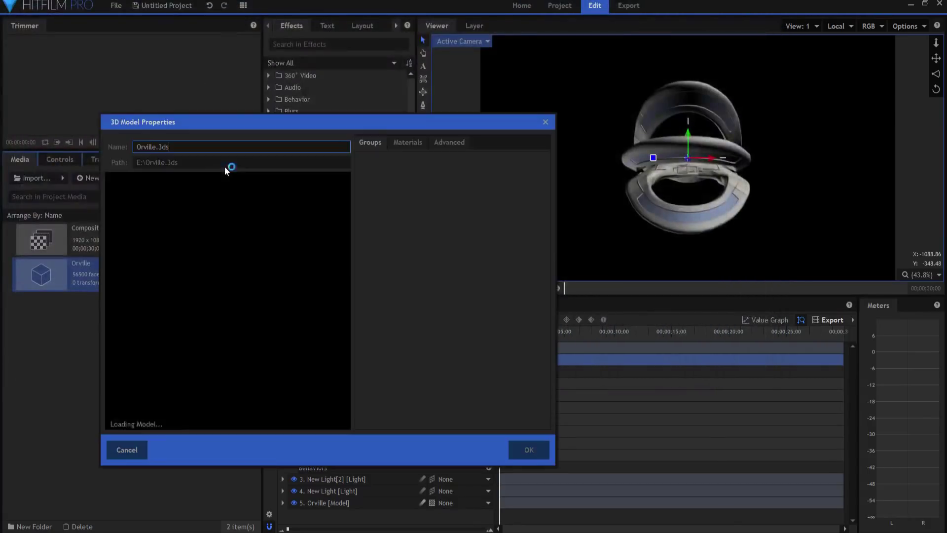
pyautogui.moveTo(223, 243); pyautogui.dragTo(250, 318)
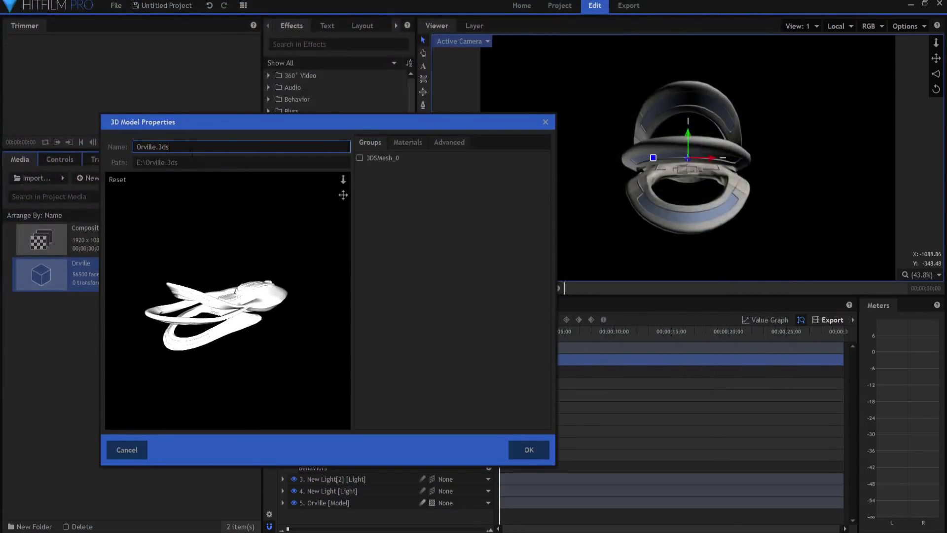
pyautogui.moveTo(192, 153); pyautogui.dragTo(118, 154)
pyautogui.write('Lights')
# Assign the Material_emissive.jpeg texture as the diffuse map of Material.002 in the Lights model
pyautogui.click(401, 142)
pyautogui.click(358, 178)
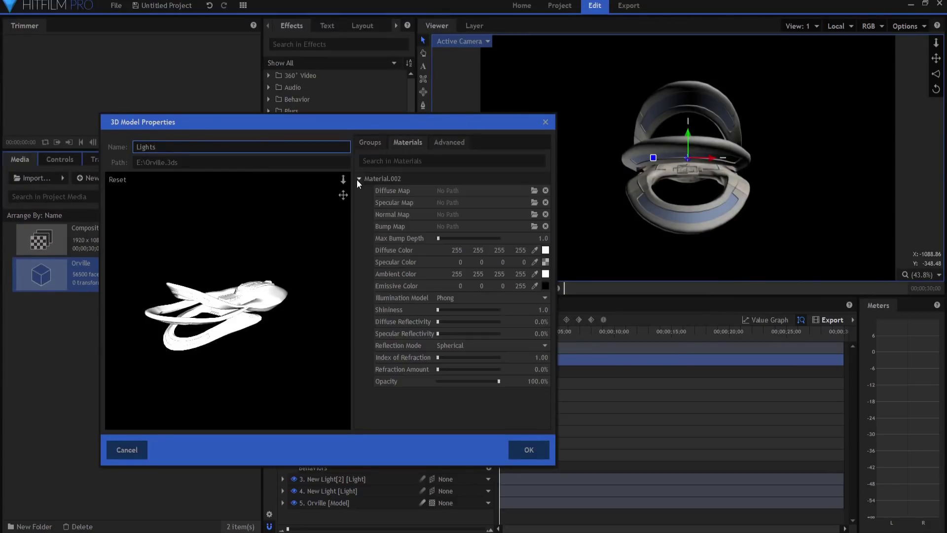
pyautogui.click(534, 191)
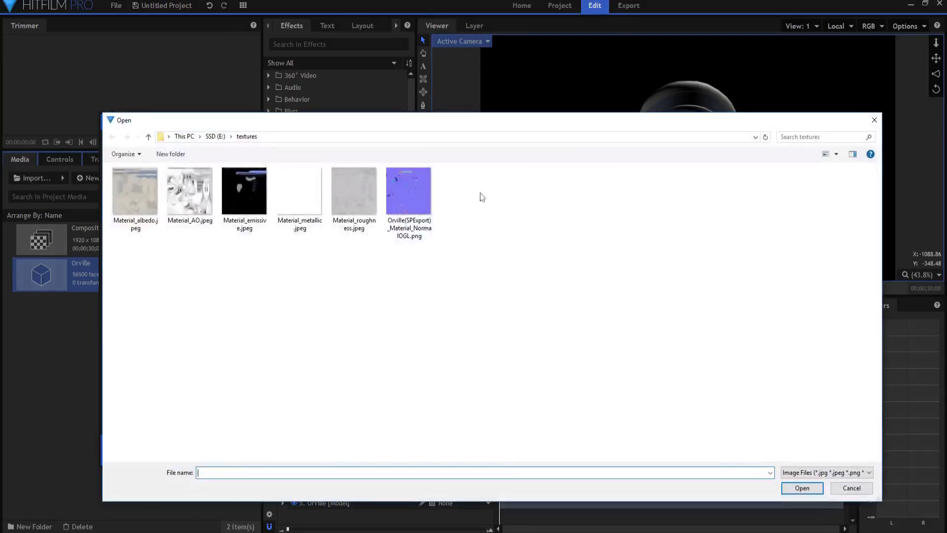
pyautogui.click(257, 191)
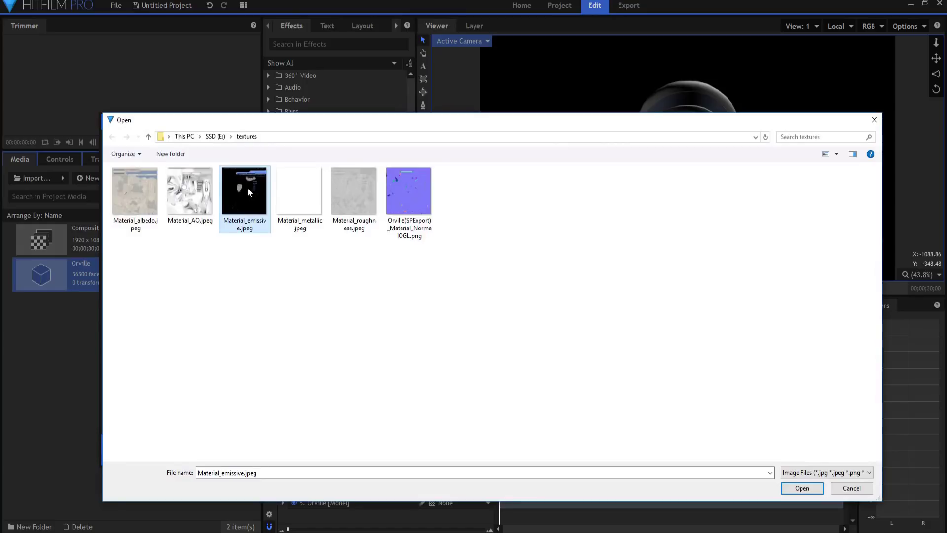
pyautogui.doubleClick(247, 187)
pyautogui.moveTo(217, 357)
pyautogui.mouseDown()
pyautogui.moveTo(273, 328)
pyautogui.moveTo(298, 336)
pyautogui.moveTo(292, 350)
pyautogui.moveTo(237, 329)
pyautogui.moveTo(236, 347)
pyautogui.moveTo(216, 357)
pyautogui.mouseUp()
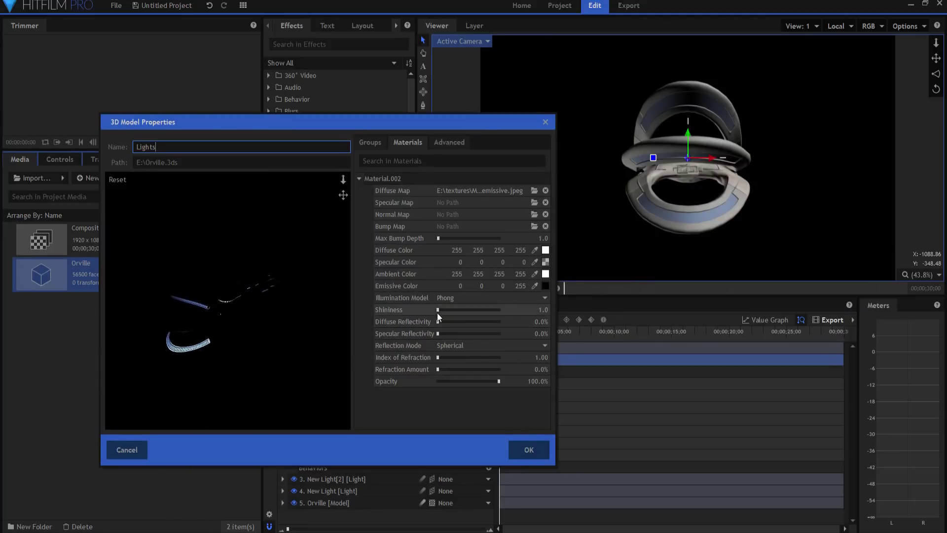
# Set the diffuse reflectivity of the Lights model's Material.002 to 100% and keep its specular reflectivity at 0%
pyautogui.moveTo(439, 321); pyautogui.dragTo(528, 321)
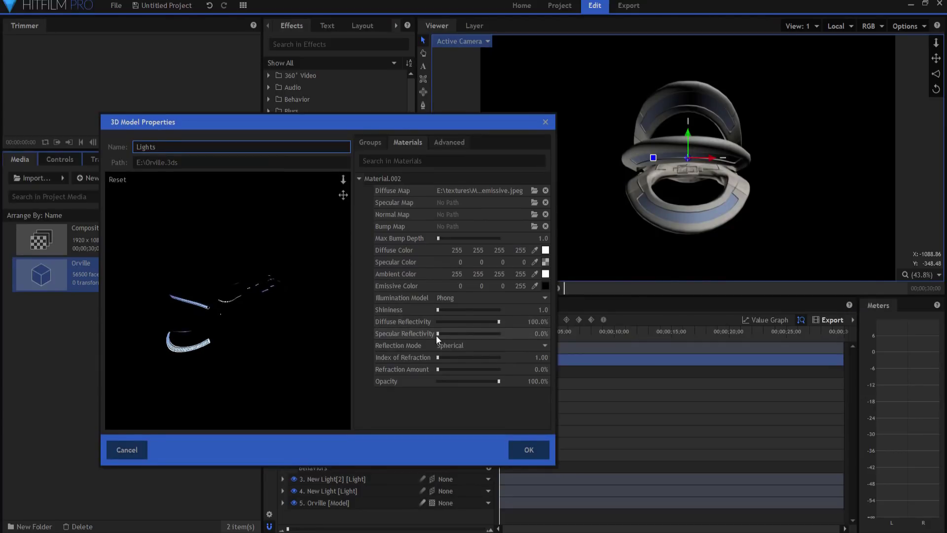
pyautogui.moveTo(436, 333); pyautogui.dragTo(416, 339)
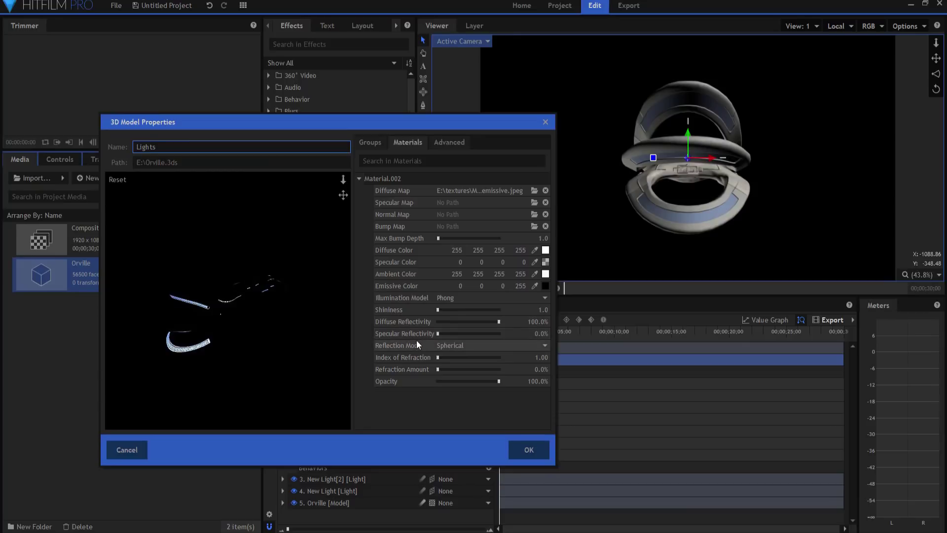
pyautogui.moveTo(244, 365); pyautogui.dragTo(273, 355)
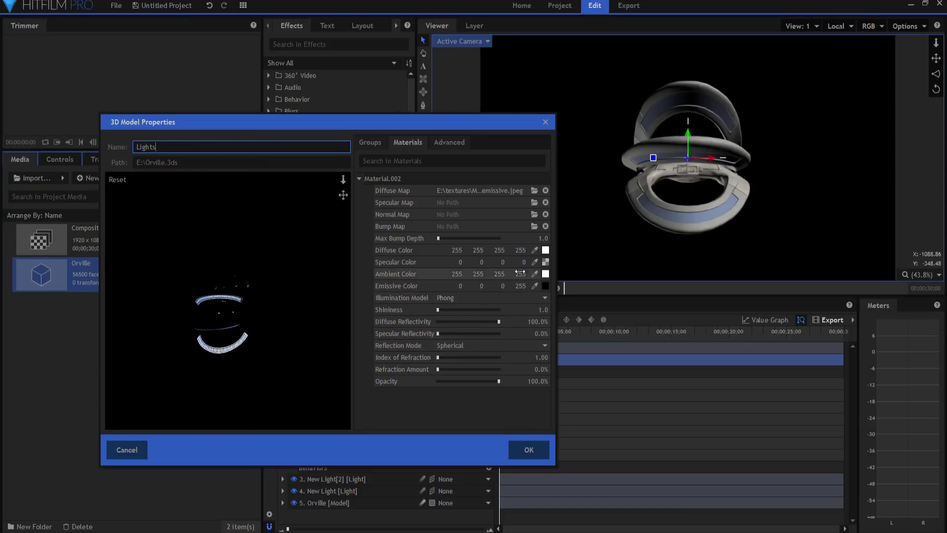
# Sample black for the ambient and specular colors of the Lights material and finish importing the model
pyautogui.click(535, 274)
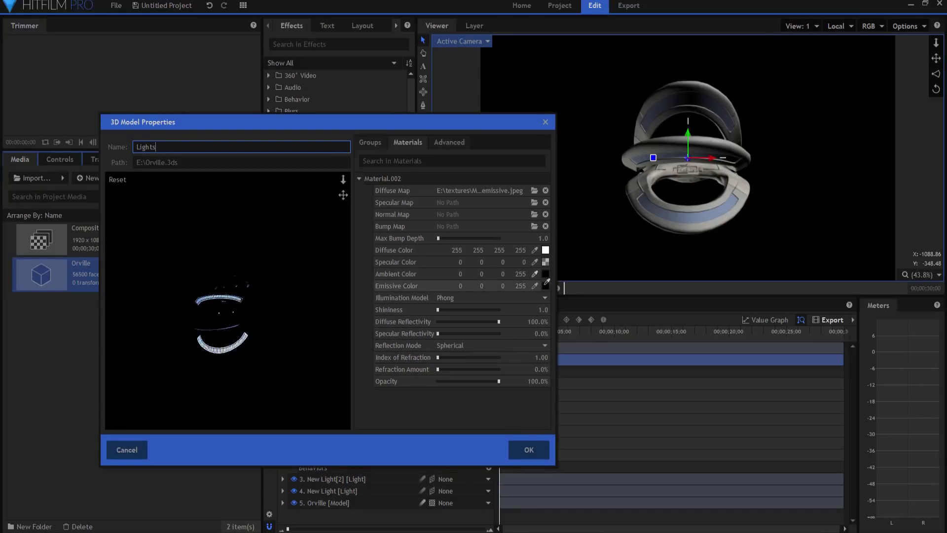
pyautogui.click(534, 261)
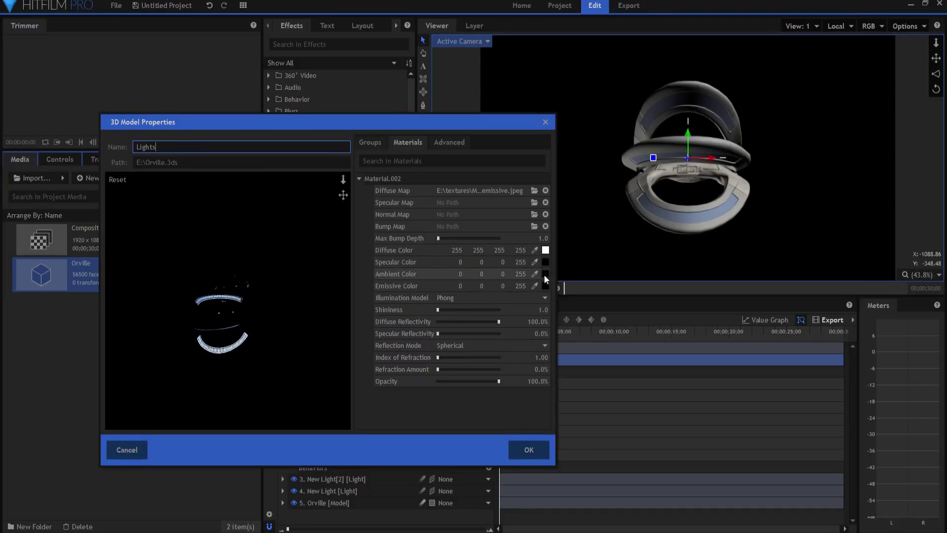
pyautogui.moveTo(318, 310); pyautogui.dragTo(256, 342)
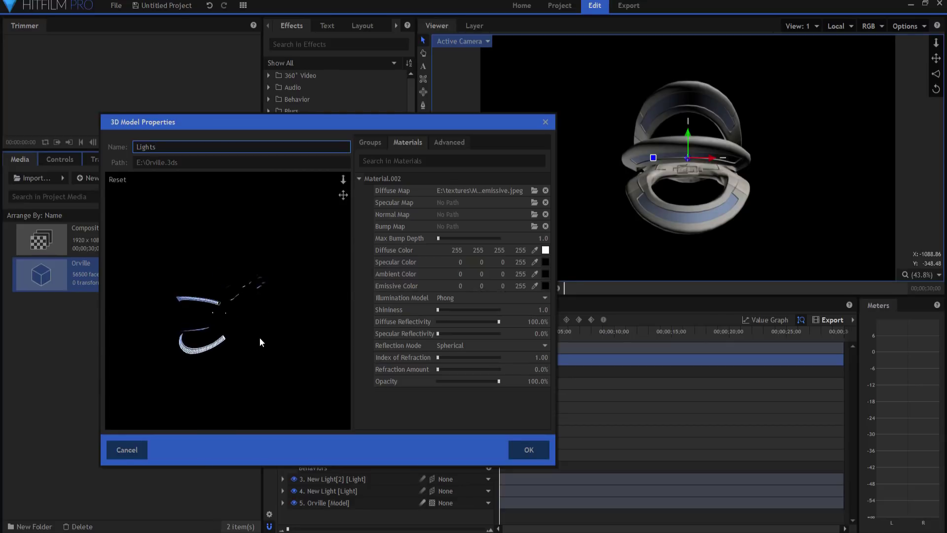
pyautogui.click(525, 452)
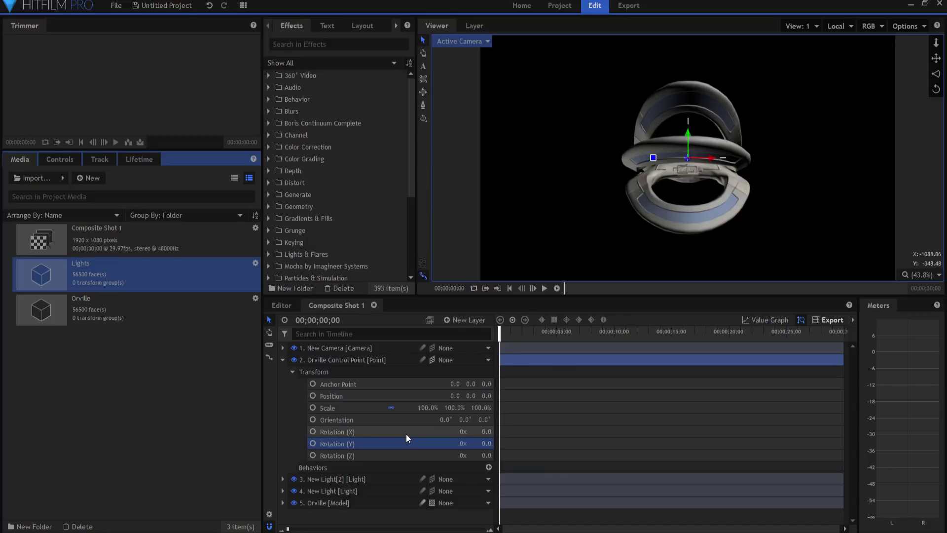
# Collapse the Orville Control Point layer and add the Lights model to Composite Shot 1 directly above the Orville model layer
pyautogui.click(283, 359)
pyautogui.click(63, 272)
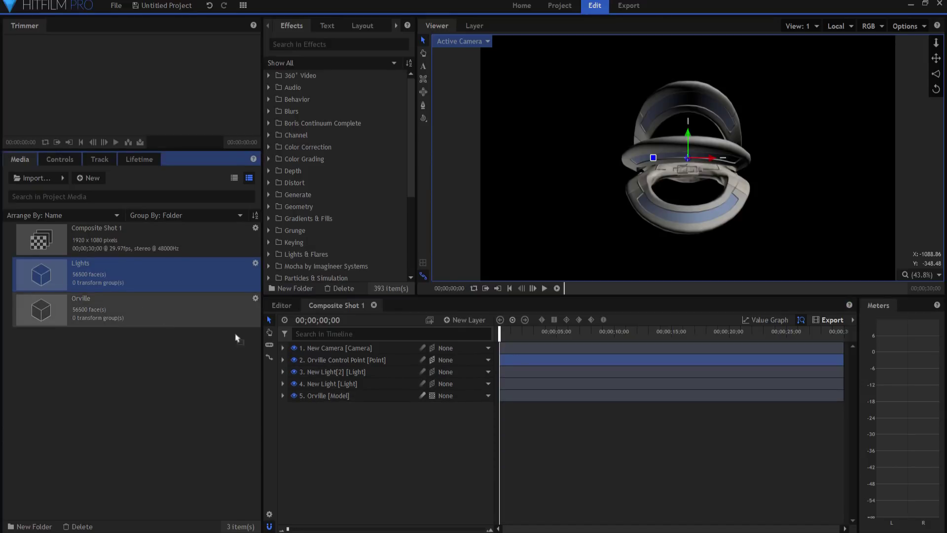
pyautogui.moveTo(324, 390); pyautogui.dragTo(323, 389)
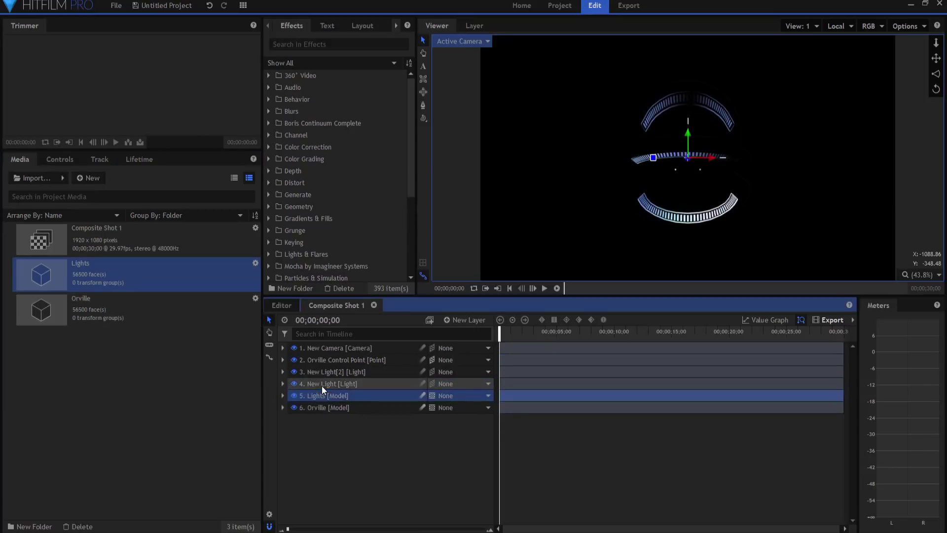
# Parent the Lights model's internal Transform group to the Orville Control Point and collapse the Lights layer
pyautogui.click(283, 395)
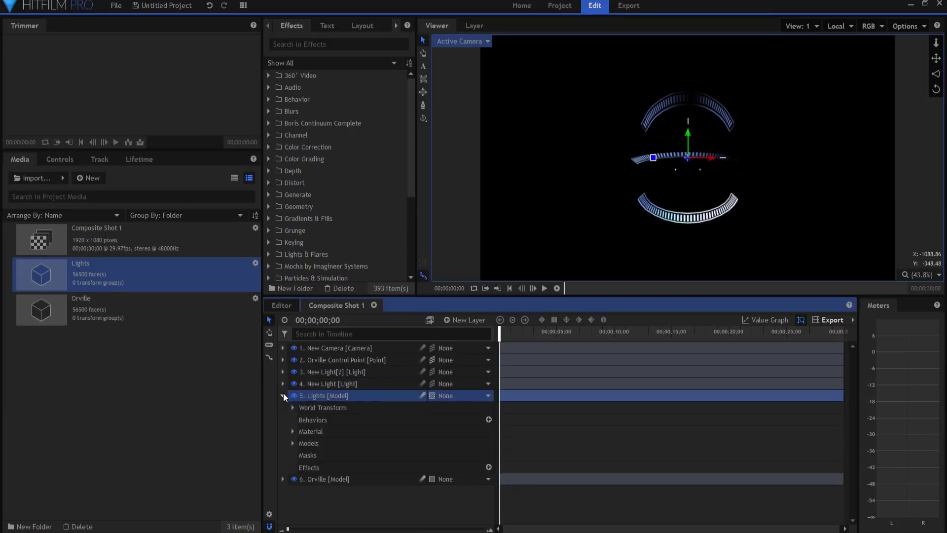
pyautogui.click(292, 443)
pyautogui.click(302, 456)
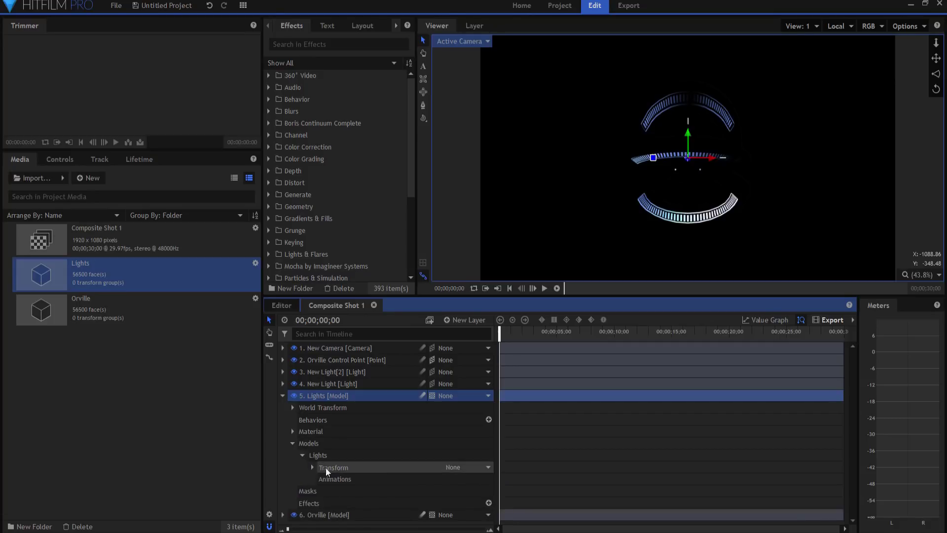
pyautogui.click(473, 467)
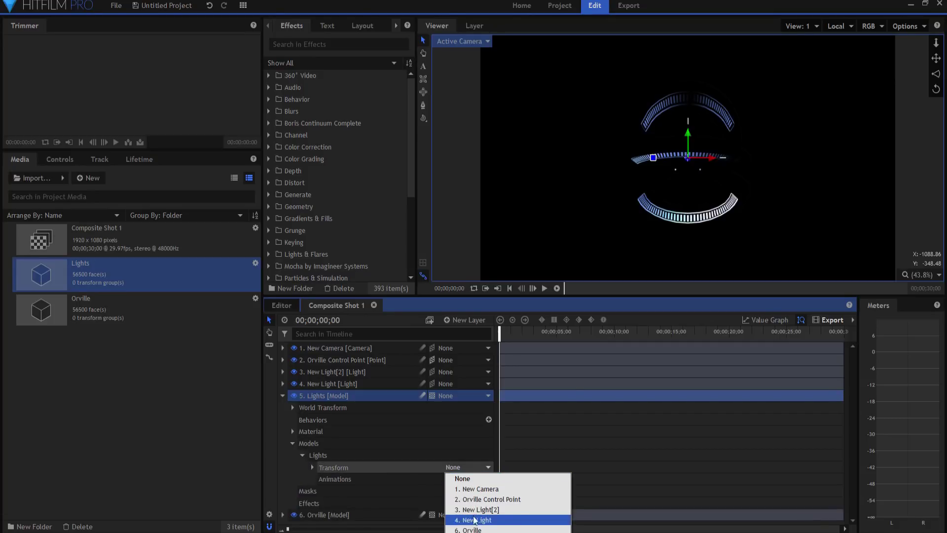
pyautogui.click(475, 500)
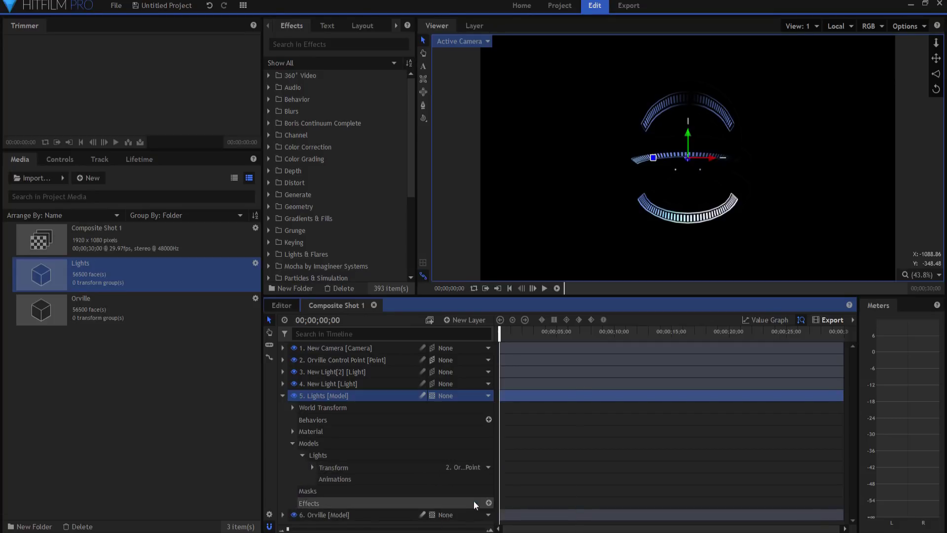
pyautogui.click(283, 396)
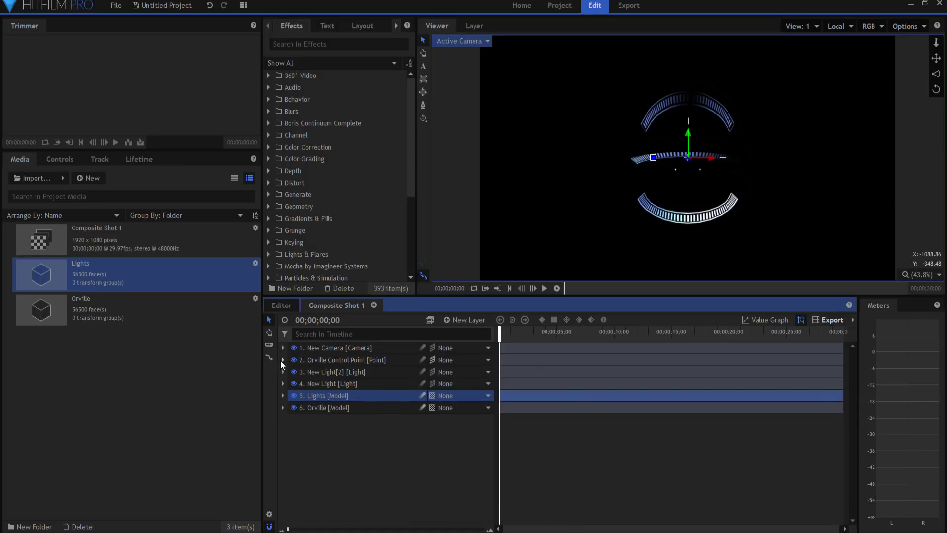
# Rotate the Orville Control Point to 147° around Y to check that the Lights model follows it
pyautogui.click(283, 359)
pyautogui.click(341, 443)
pyautogui.moveTo(486, 443); pyautogui.dragTo(339, 443)
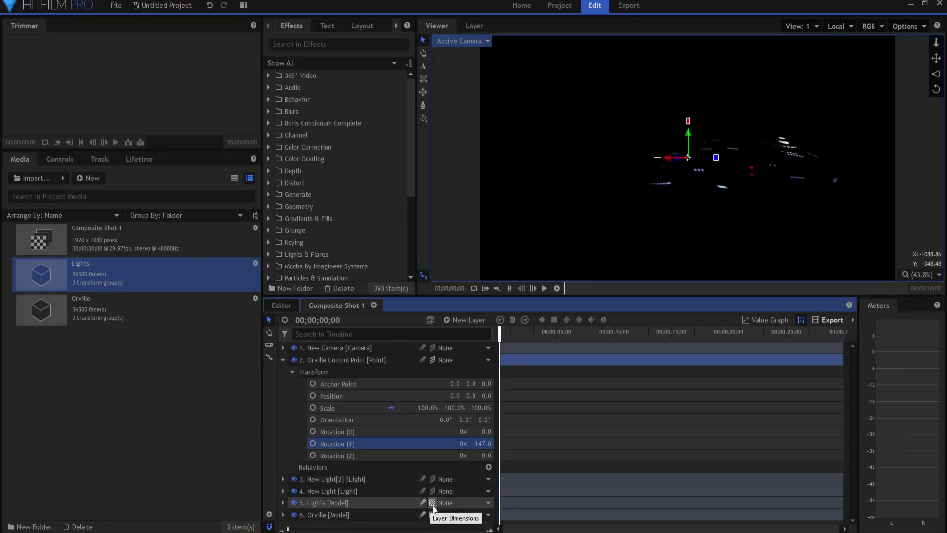
# Apply the Demult effect to the Lights model layer and set the Orville Control Point's Y rotation to 142°
pyautogui.click(338, 43)
pyautogui.write('dem')
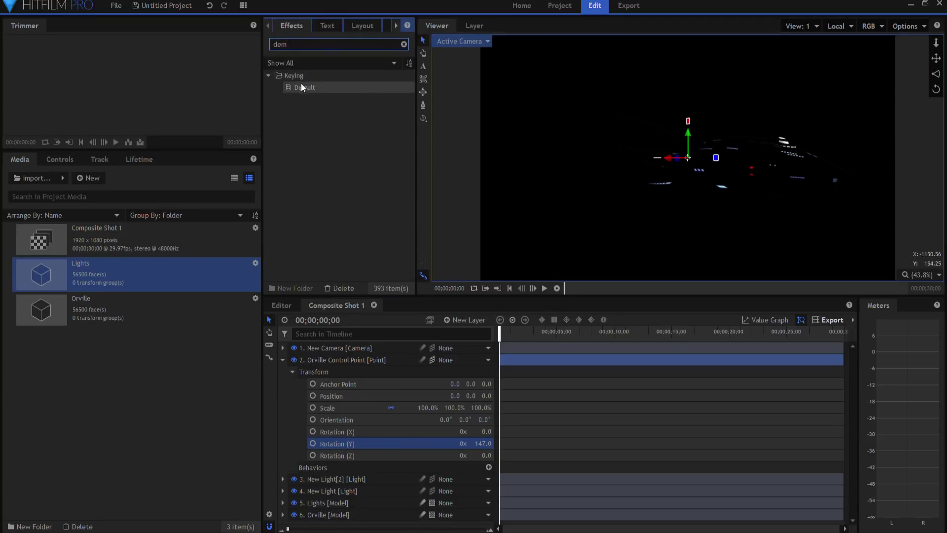
pyautogui.moveTo(305, 87); pyautogui.dragTo(326, 270)
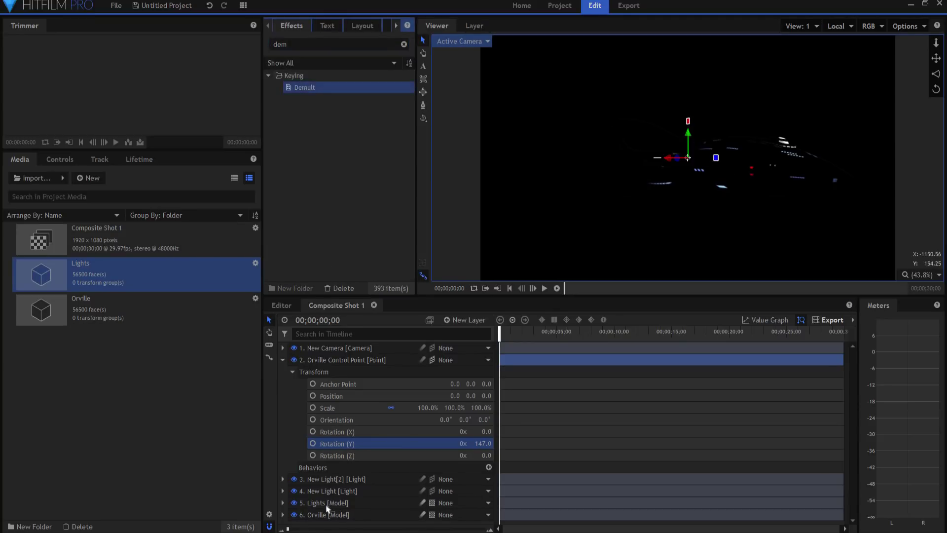
pyautogui.moveTo(326, 505); pyautogui.dragTo(324, 504)
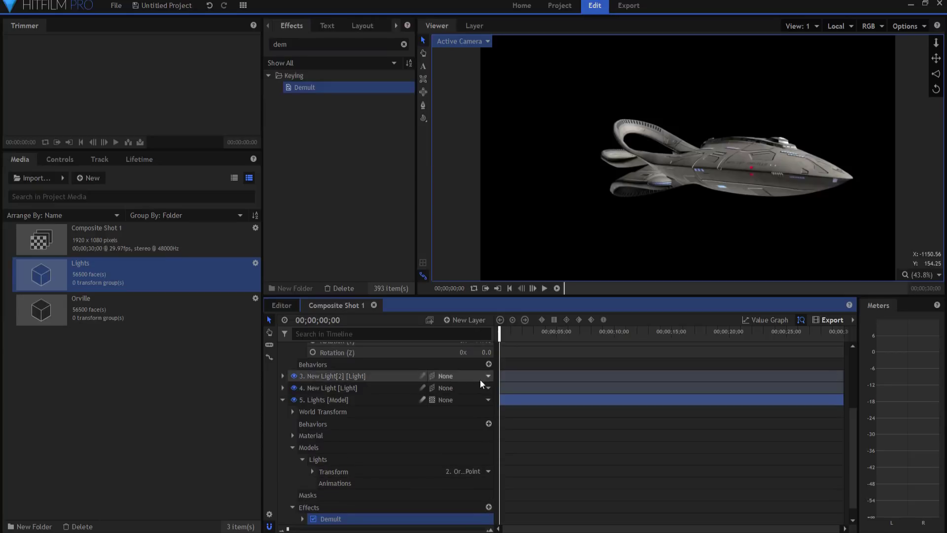
pyautogui.scroll(3, 469, 416)
pyautogui.moveTo(482, 442)
pyautogui.mouseDown()
pyautogui.moveTo(440, 442)
pyautogui.moveTo(480, 443)
pyautogui.mouseUp()
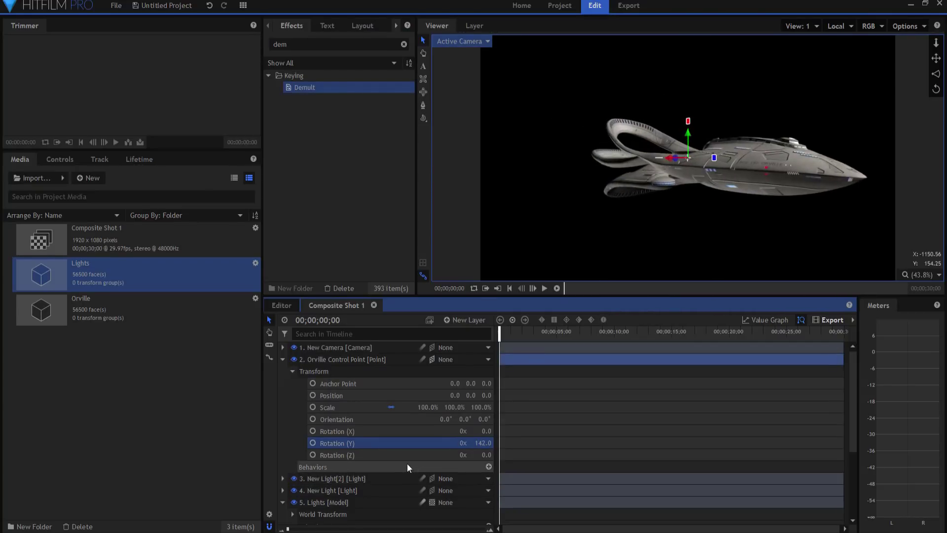
# Try varying the opacity of the Lights model layer and return it to 100%
pyautogui.click(322, 501)
pyautogui.click(59, 159)
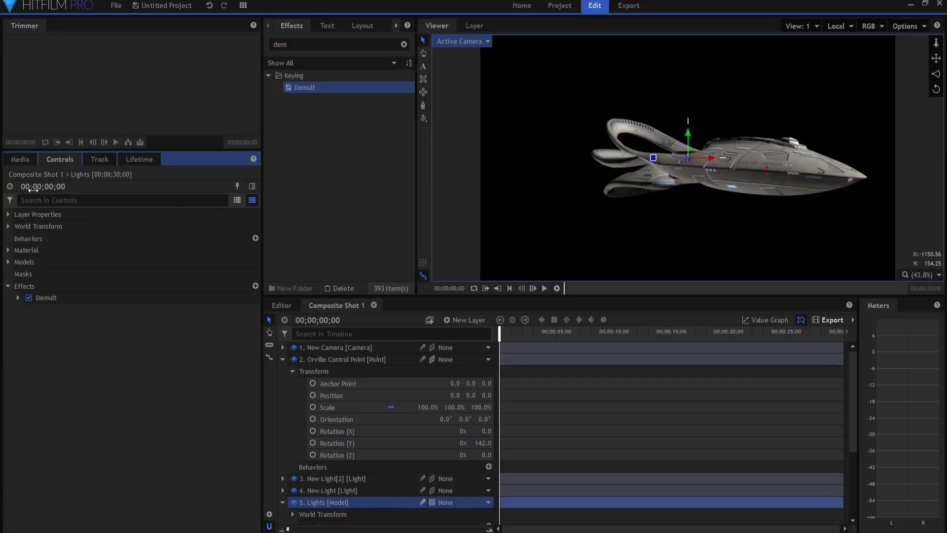
pyautogui.click(37, 214)
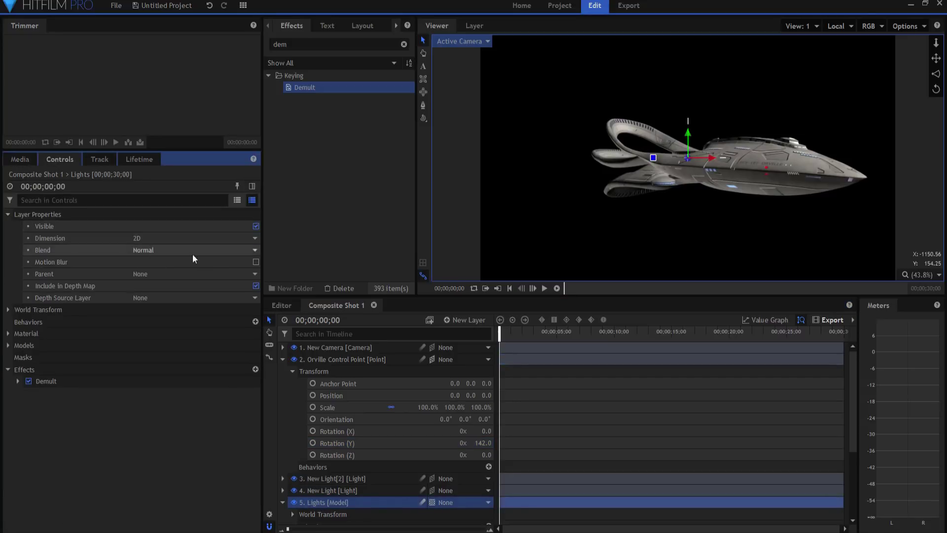
pyautogui.click(7, 215)
pyautogui.click(8, 225)
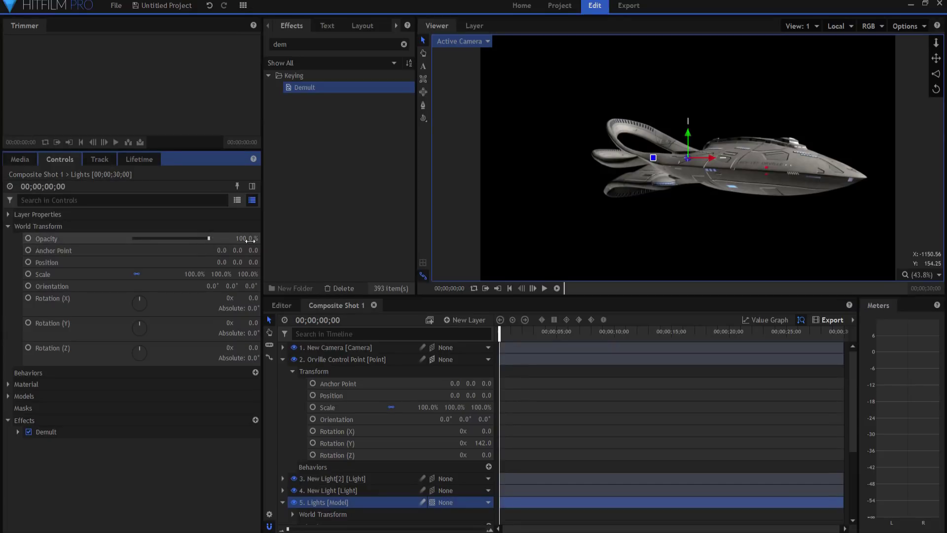
pyautogui.moveTo(250, 241); pyautogui.dragTo(247, 240)
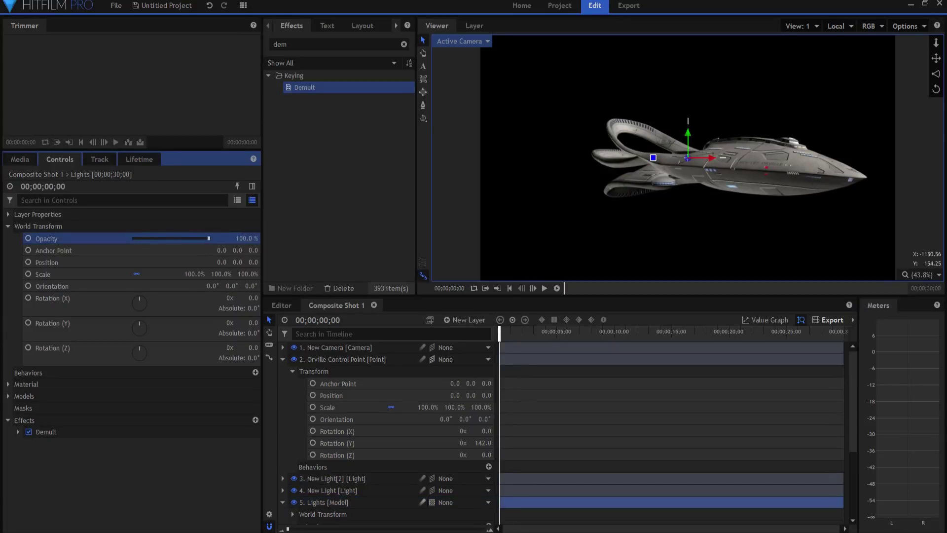
pyautogui.moveTo(247, 239); pyautogui.dragTo(197, 238)
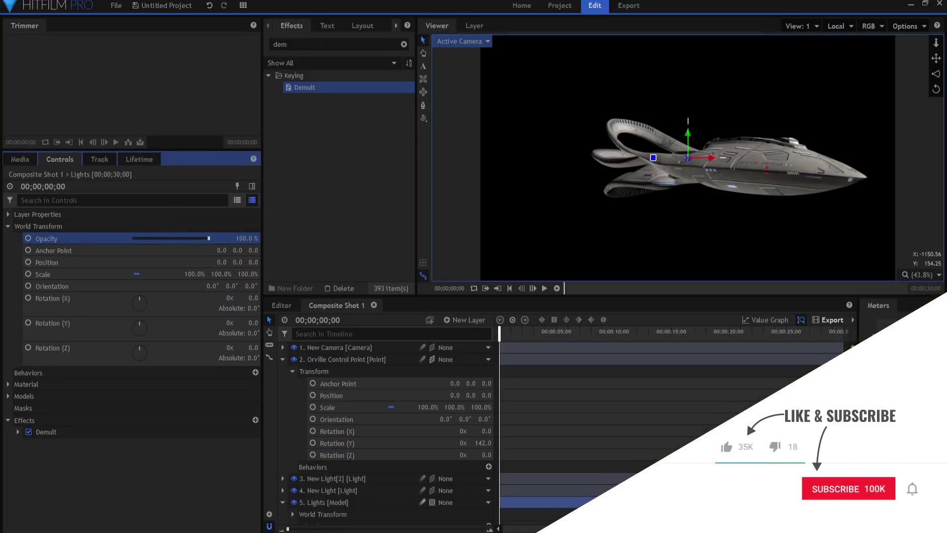
# Add a Glow effect above Demult on the Lights model with intensity 2.9, threshold 2% and radius 44 px
pyautogui.click(296, 45)
pyautogui.write('glow')
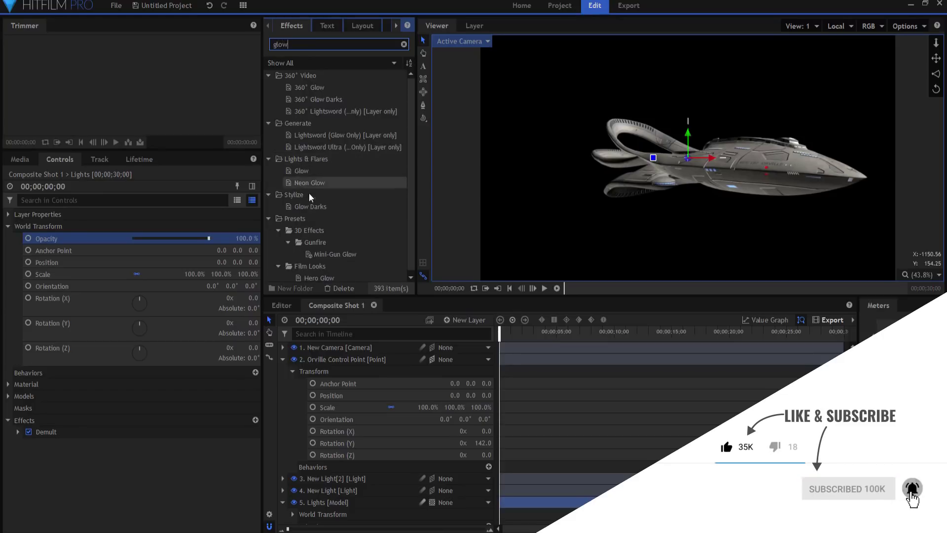
pyautogui.moveTo(306, 174); pyautogui.dragTo(276, 213)
pyautogui.moveTo(68, 433); pyautogui.dragTo(57, 432)
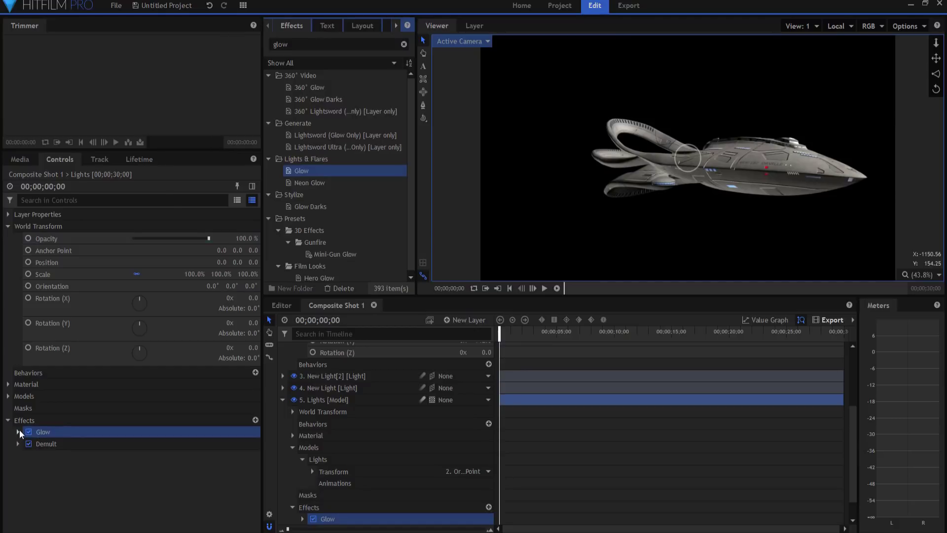
pyautogui.click(18, 431)
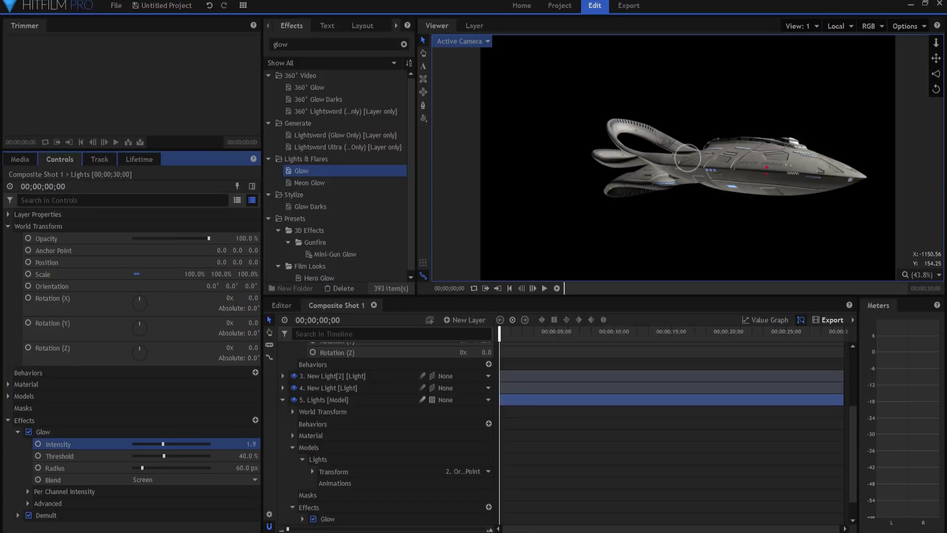
pyautogui.moveTo(245, 459)
pyautogui.mouseDown()
pyautogui.moveTo(217, 456)
pyautogui.moveTo(235, 468)
pyautogui.mouseUp()
# Set the Orville Control Point's Y rotation to 50° and disable Illuminated in the Lights model's material properties
pyautogui.scroll(3, 385, 370)
pyautogui.moveTo(480, 440); pyautogui.dragTo(485, 438)
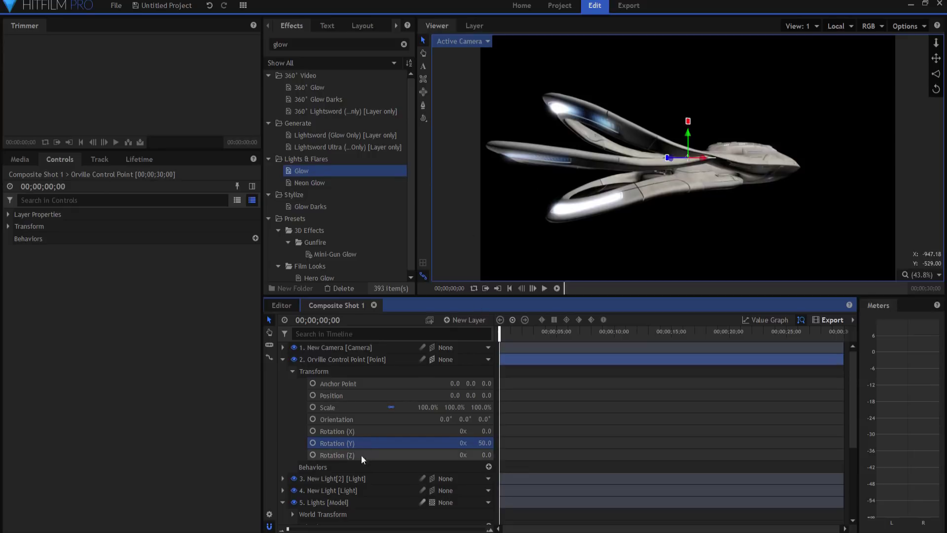
pyautogui.click(330, 502)
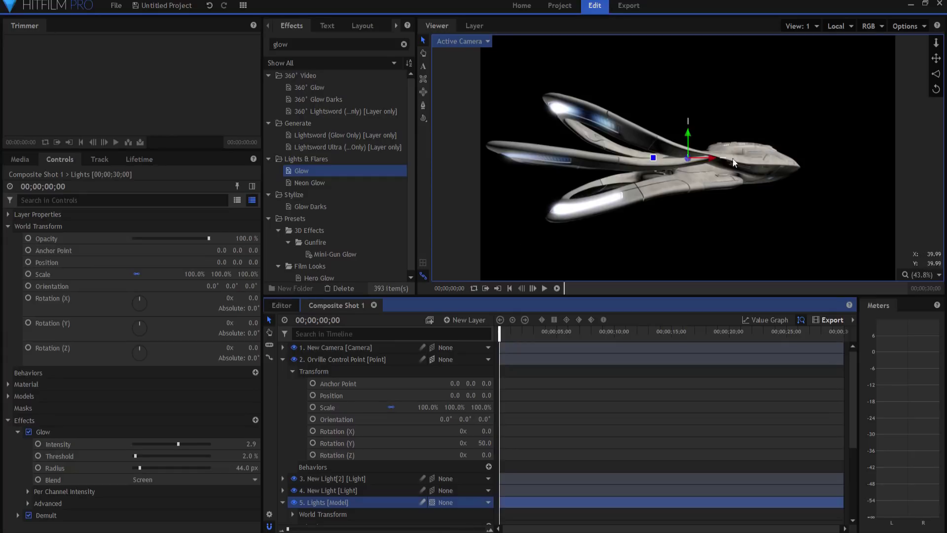
pyautogui.click(8, 384)
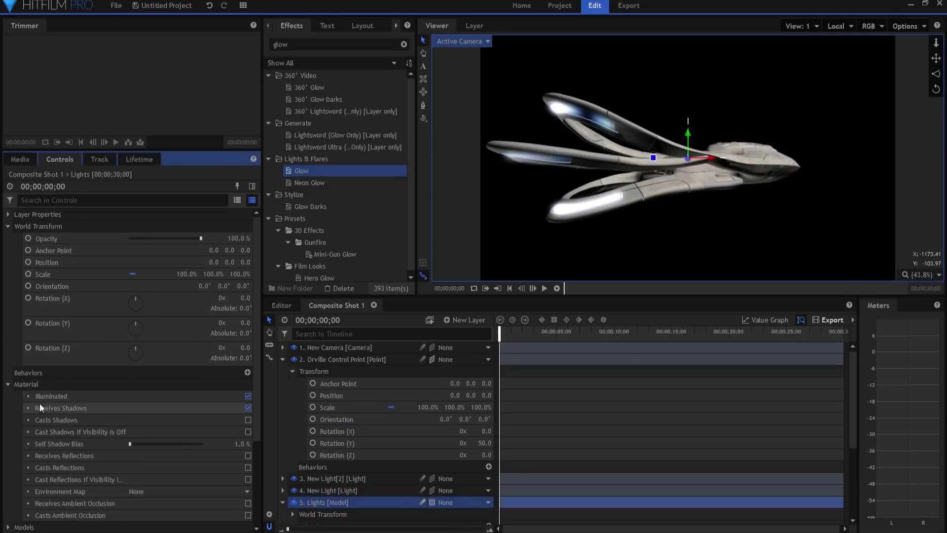
pyautogui.click(248, 396)
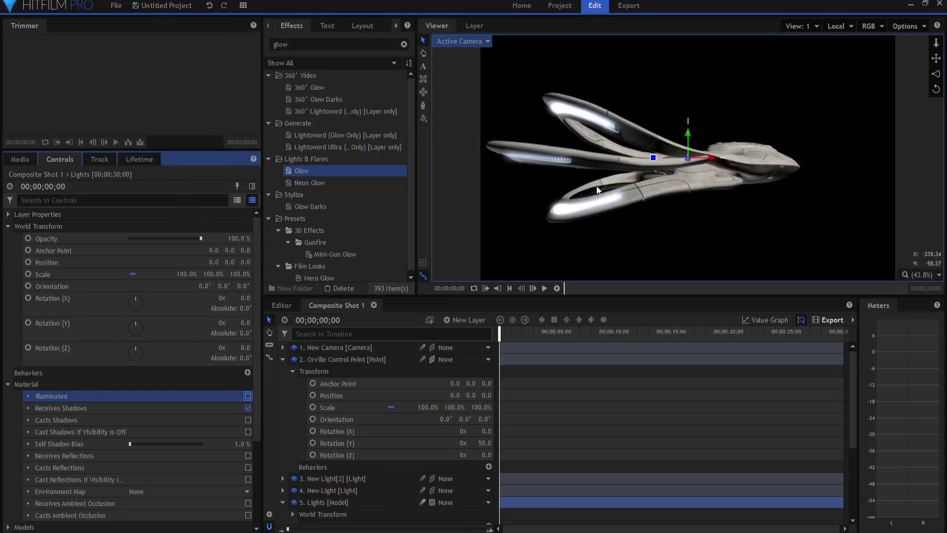
# Set the Orville Control Point's Y rotation to 42° and collapse the expanded layers in Composite Shot 1
pyautogui.moveTo(482, 443); pyautogui.dragTo(487, 442)
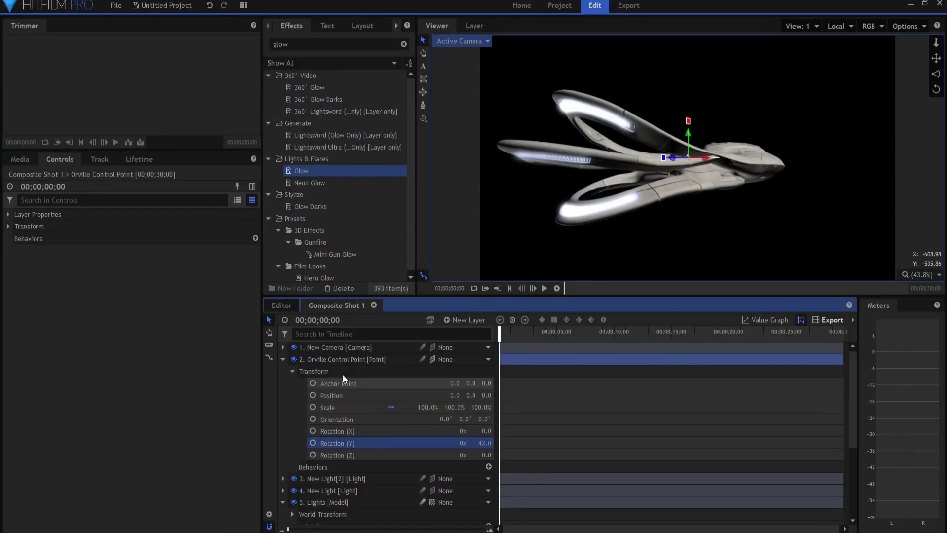
pyautogui.click(280, 359)
pyautogui.click(282, 396)
pyautogui.click(526, 254)
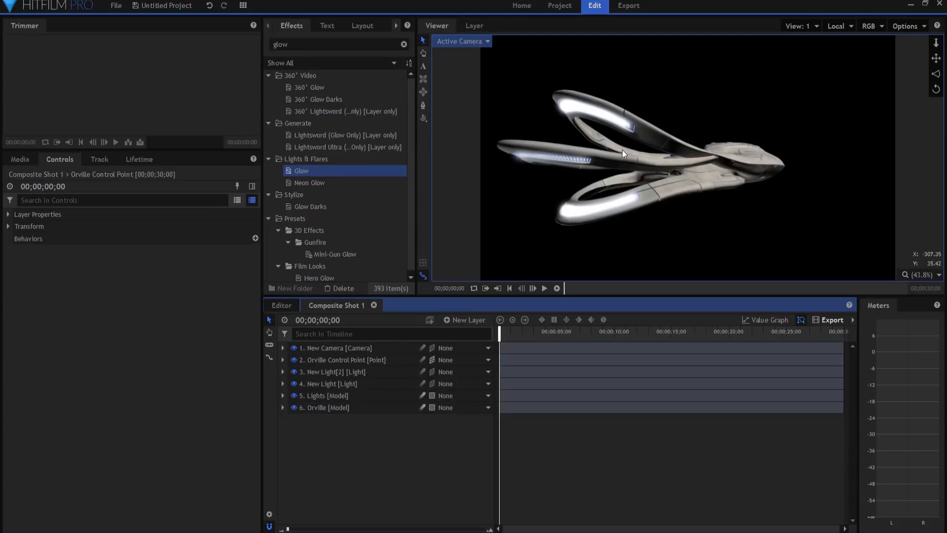
# Test the Lights layer's opacity against the engine glow, restore it to 100% and collapse its Material properties
pyautogui.click(326, 396)
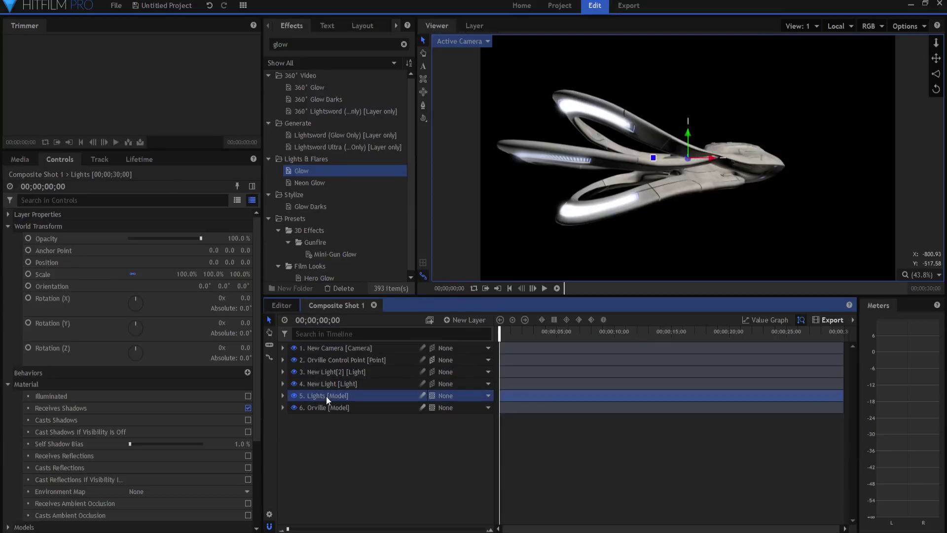
pyautogui.moveTo(201, 238)
pyautogui.mouseDown()
pyautogui.moveTo(130, 238)
pyautogui.moveTo(201, 238)
pyautogui.mouseUp()
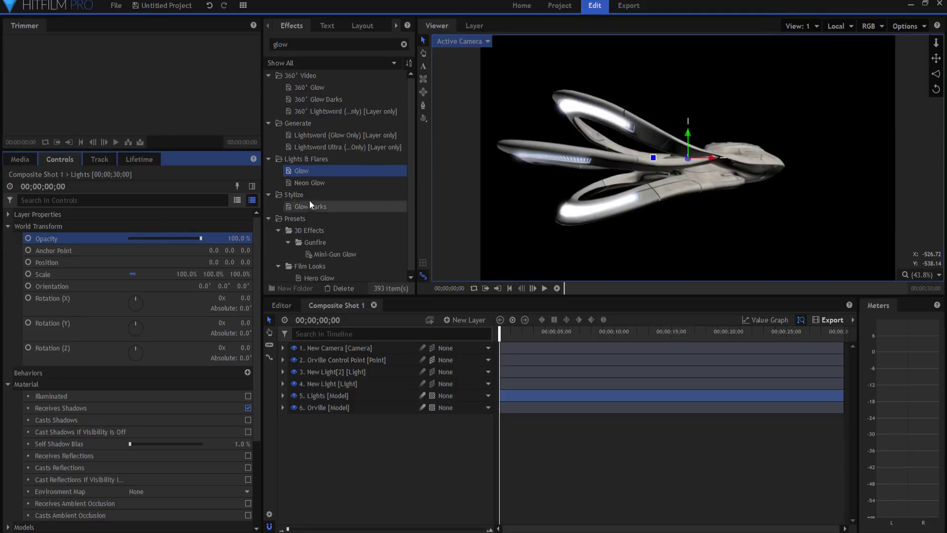
pyautogui.click(9, 226)
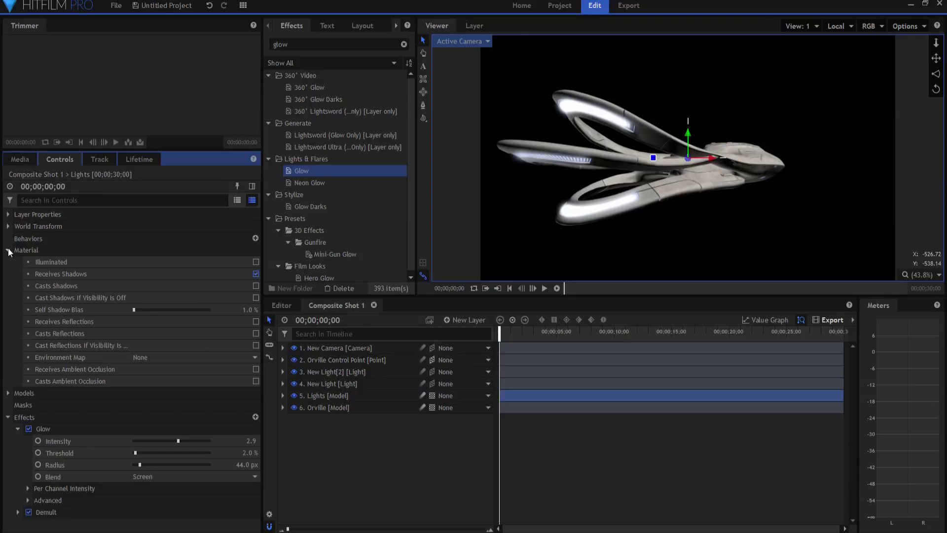
pyautogui.click(8, 250)
pyautogui.click(354, 493)
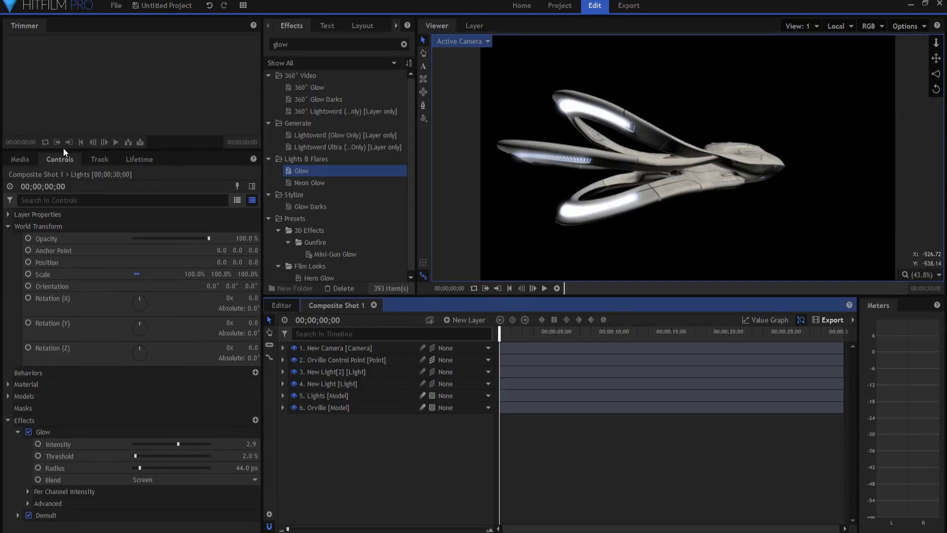
# Import the Material_emissive.jpeg texture from the textures folder into the project media
pyautogui.click(19, 159)
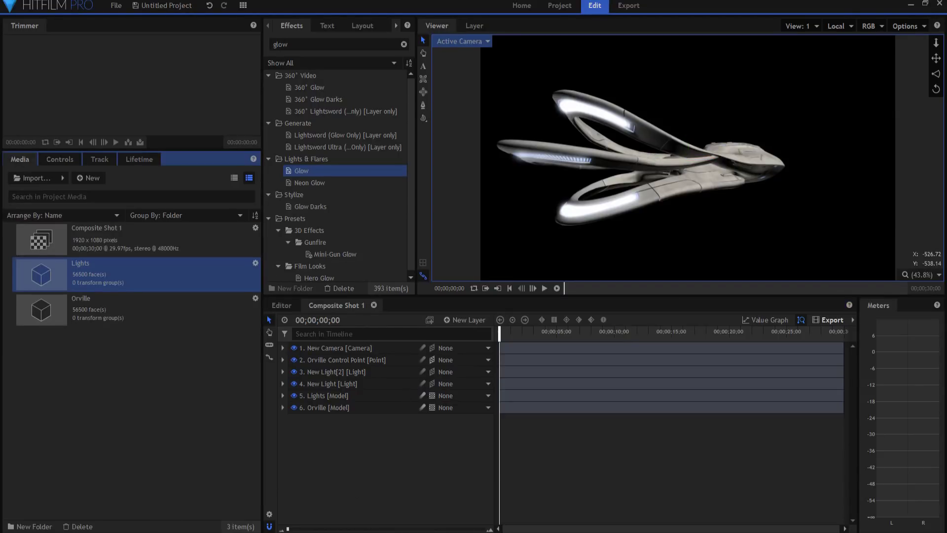
pyautogui.hotkey('alt', 'Tab')
pyautogui.doubleClick(288, 154)
pyautogui.click(294, 138)
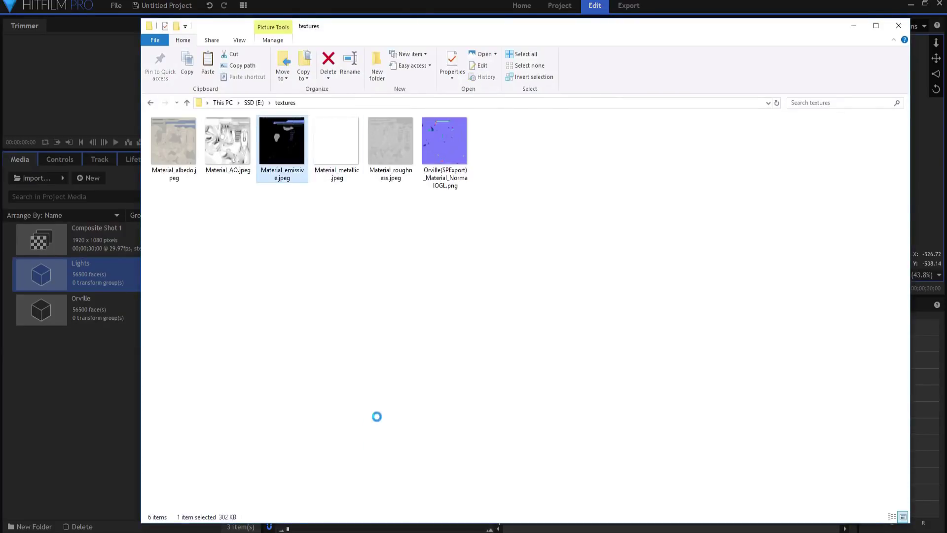
pyautogui.moveTo(283, 143); pyautogui.dragTo(63, 403)
# Make a 4096 x 4096 composite shot from Material_emissive.jpeg with a 30-second duration at 29.97 fps
pyautogui.click(88, 304)
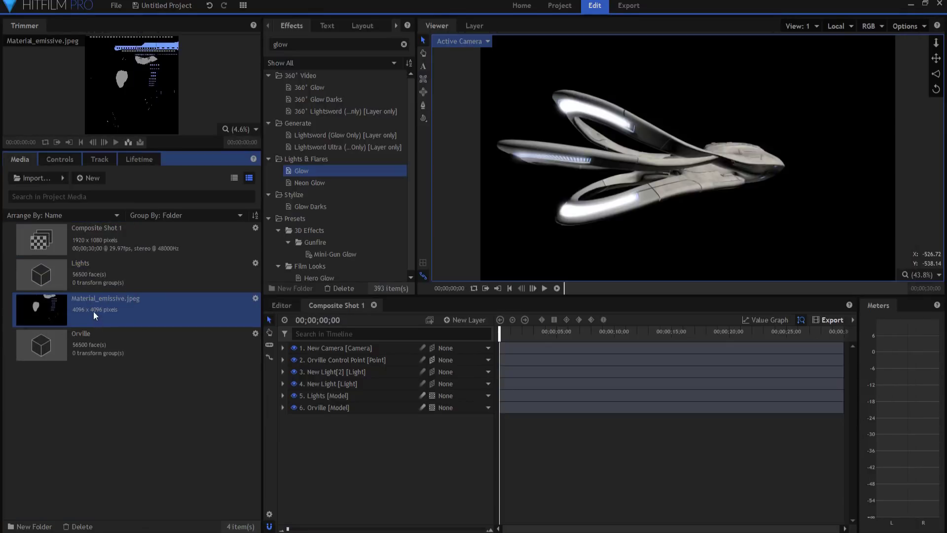
pyautogui.rightClick(93, 311)
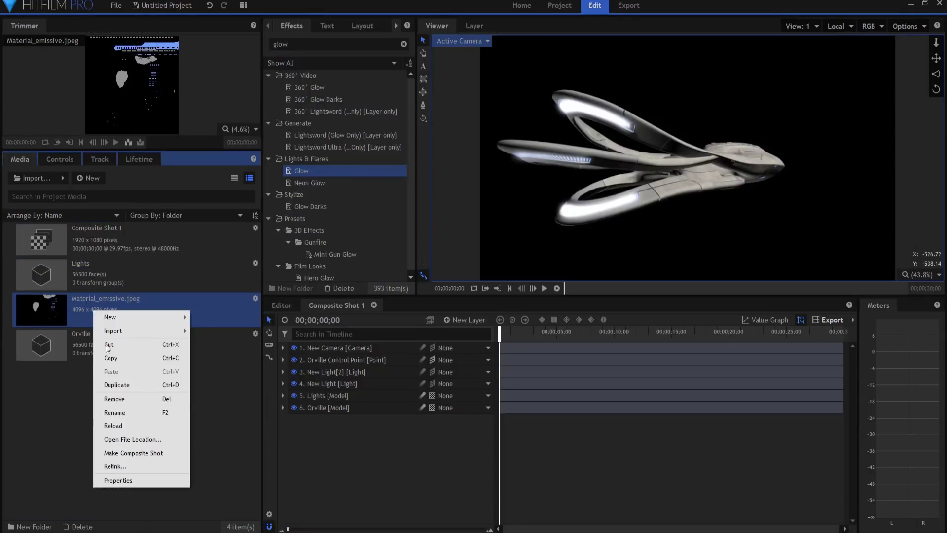
pyautogui.click(126, 453)
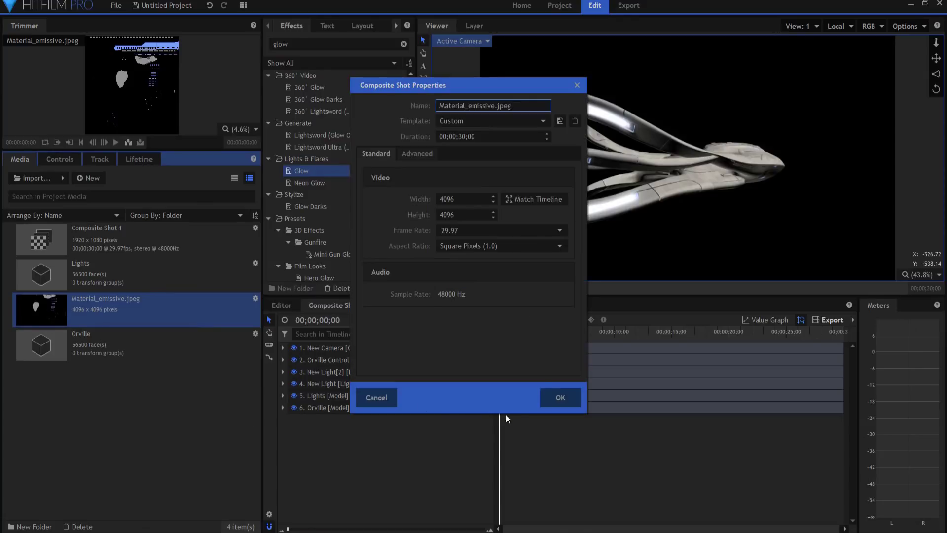
pyautogui.click(563, 399)
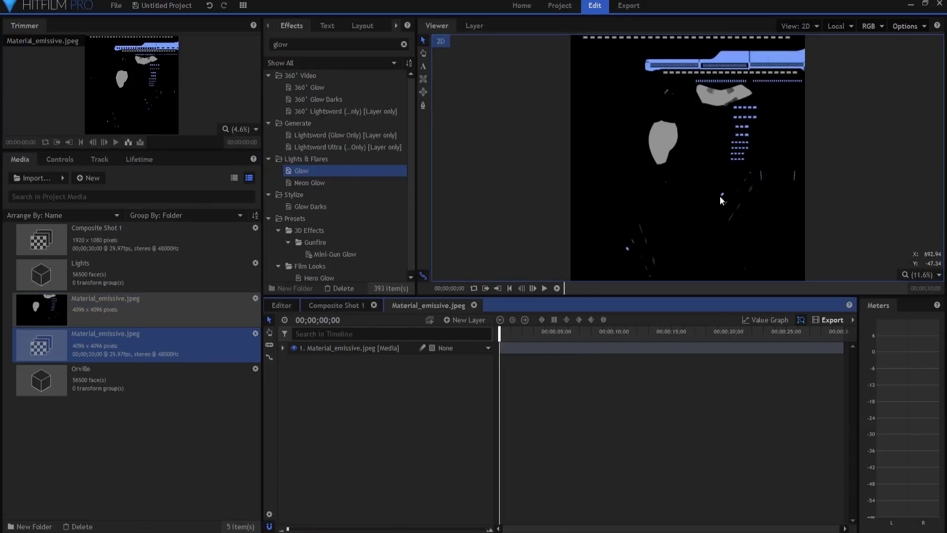
# Enlarge the viewer above the timeline to examine the emissive texture with the playhead at the start
pyautogui.click(706, 294)
pyautogui.moveTo(701, 297); pyautogui.dragTo(692, 376)
pyautogui.moveTo(643, 414); pyautogui.dragTo(500, 414)
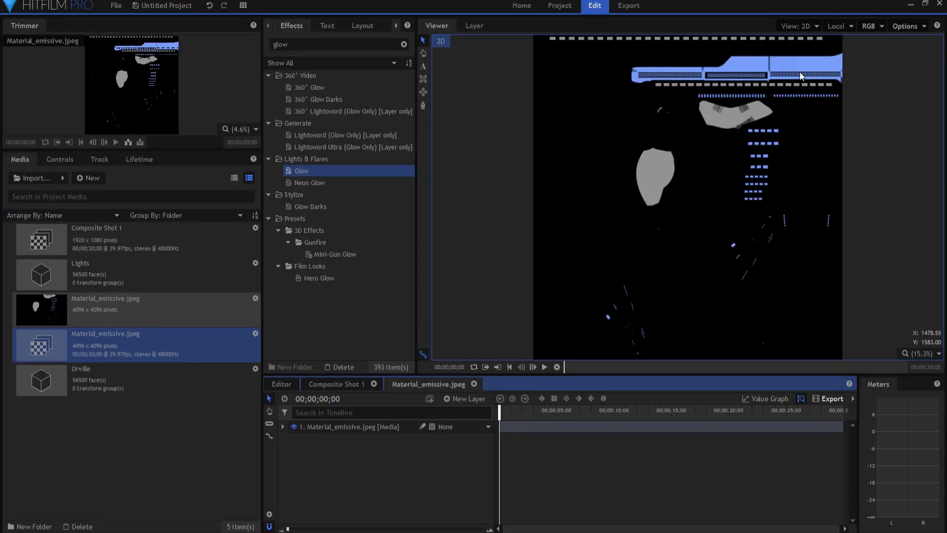
# Start a freehand mask on the Material_emissive.jpeg layer, placing its first points at the lower outer corner of the blue engine strip
pyautogui.click(464, 399)
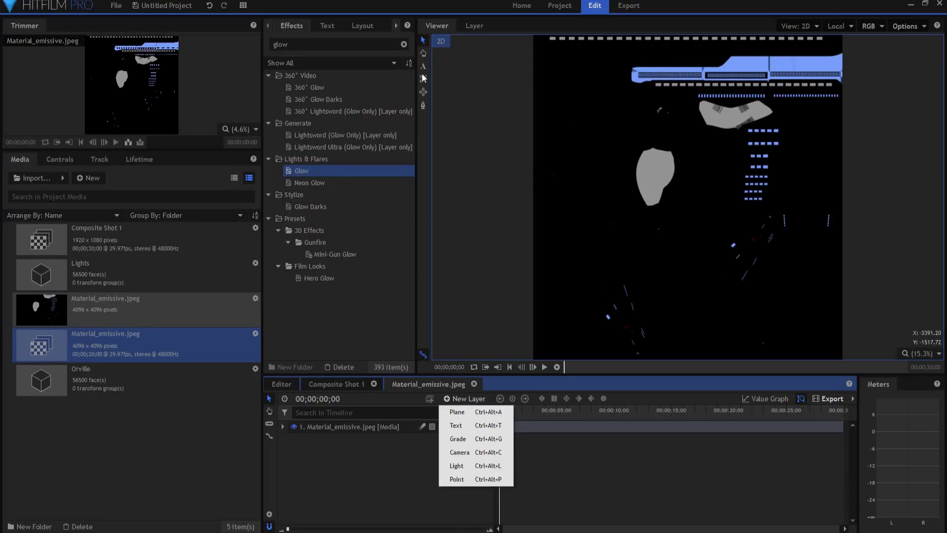
pyautogui.click(423, 105)
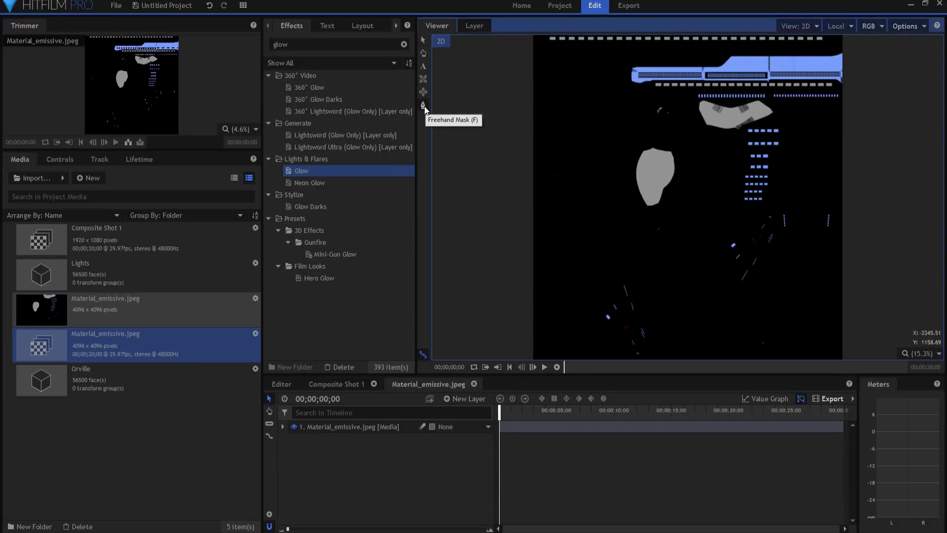
pyautogui.scroll(5, 848, 83)
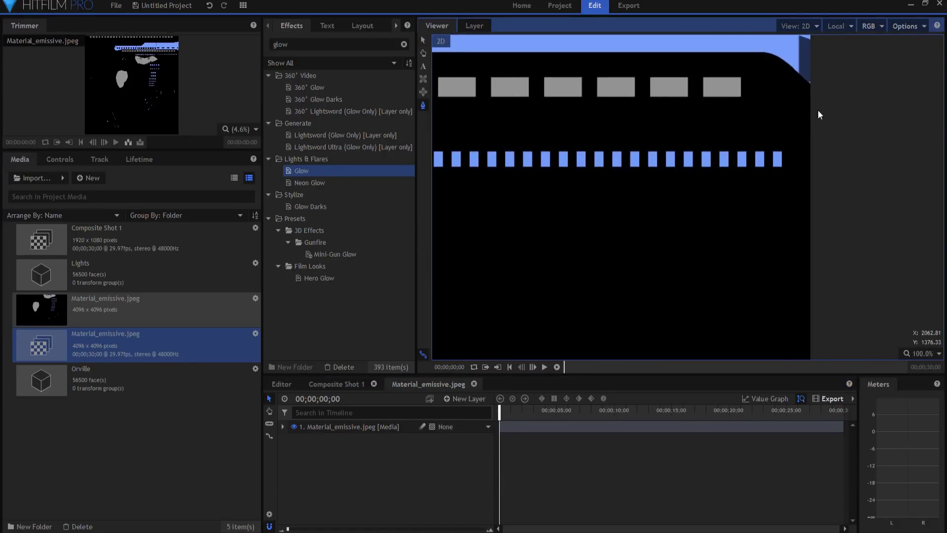
pyautogui.click(379, 427)
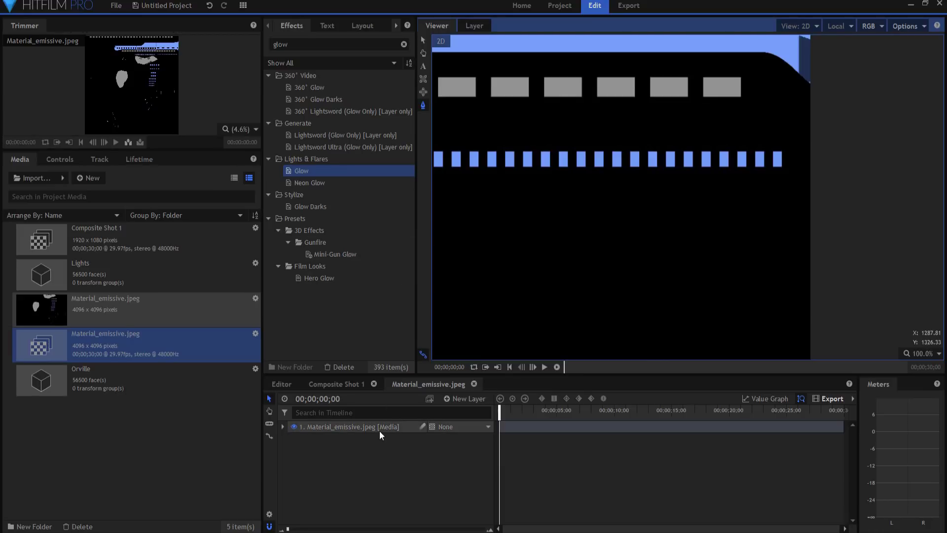
pyautogui.click(815, 101)
pyautogui.click(747, 64)
# Continue the freehand mask along the engine strip's lower edge, around the small notch and past its tapered end
pyautogui.moveTo(455, 94); pyautogui.dragTo(842, 92, button='middle')
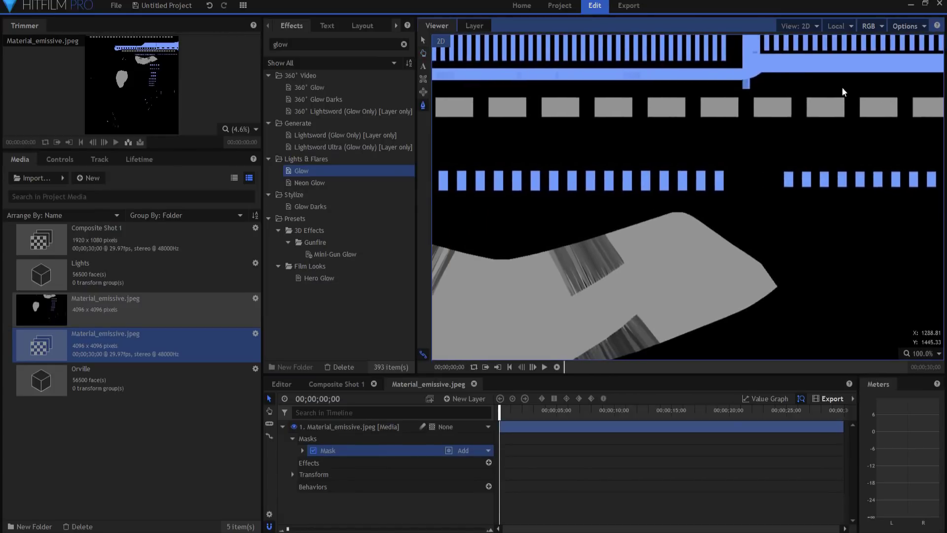
pyautogui.click(760, 84)
pyautogui.click(744, 98)
pyautogui.click(734, 89)
pyautogui.moveTo(543, 110); pyautogui.dragTo(629, 109, button='middle')
pyautogui.click(760, 130)
pyautogui.click(650, 175)
pyautogui.click(584, 141)
# Carry the mask over the engine strip's upper edge, close it at its first point and deselect the layer
pyautogui.scroll(5, 562, 148)
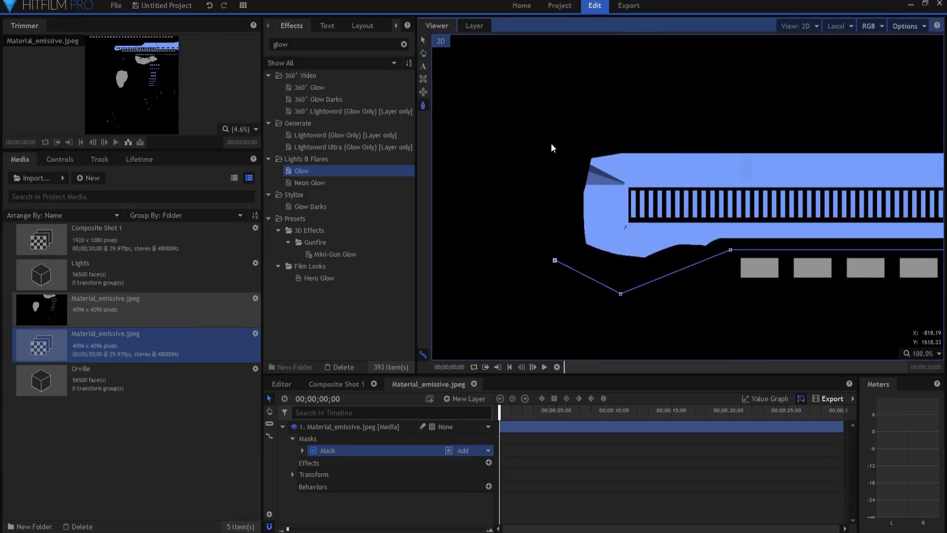
pyautogui.moveTo(563, 140); pyautogui.dragTo(292, 196, button='middle')
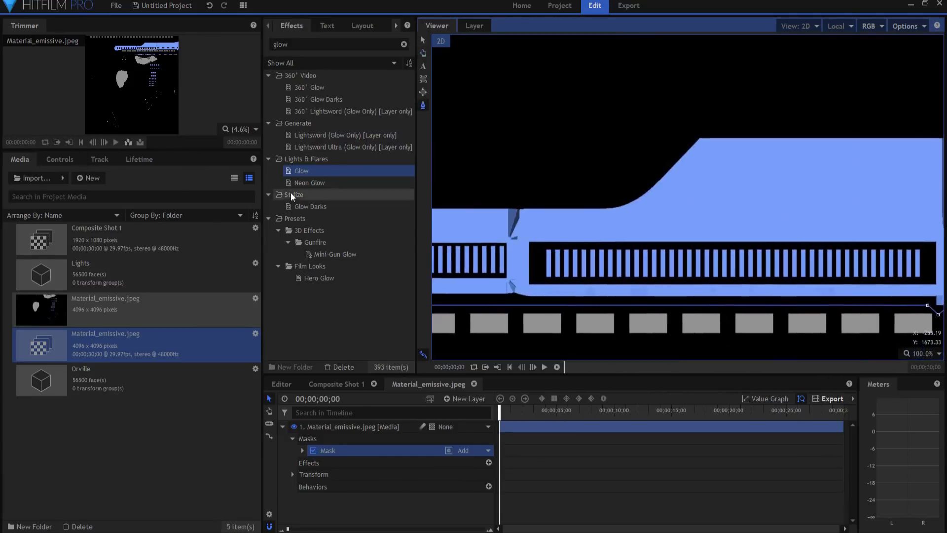
pyautogui.moveTo(821, 146); pyautogui.dragTo(34, 148, button='middle')
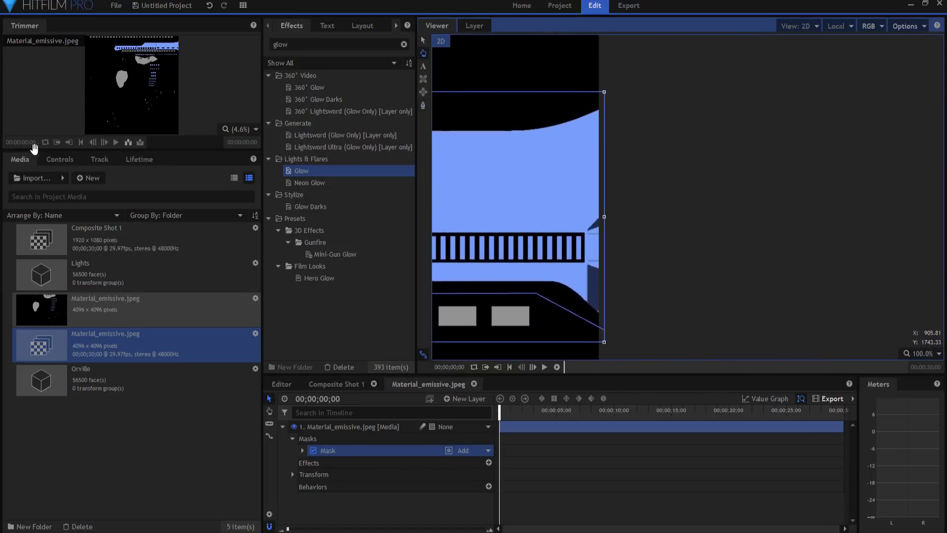
pyautogui.click(422, 105)
pyautogui.click(637, 88)
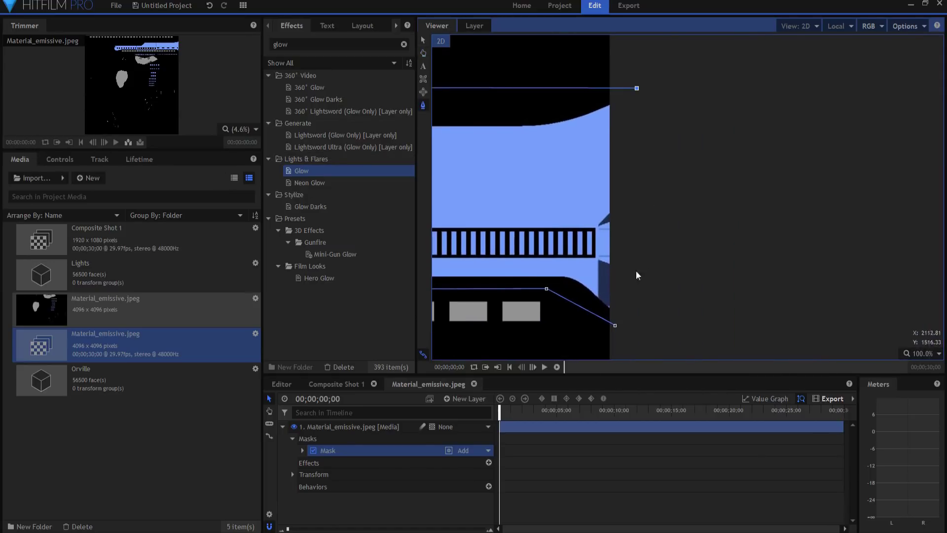
pyautogui.click(615, 326)
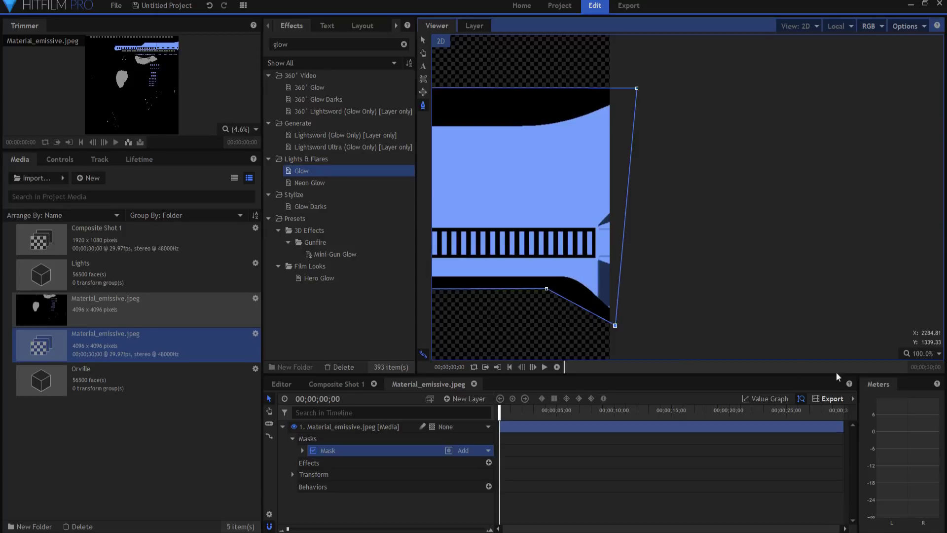
pyautogui.click(922, 353)
pyautogui.click(919, 478)
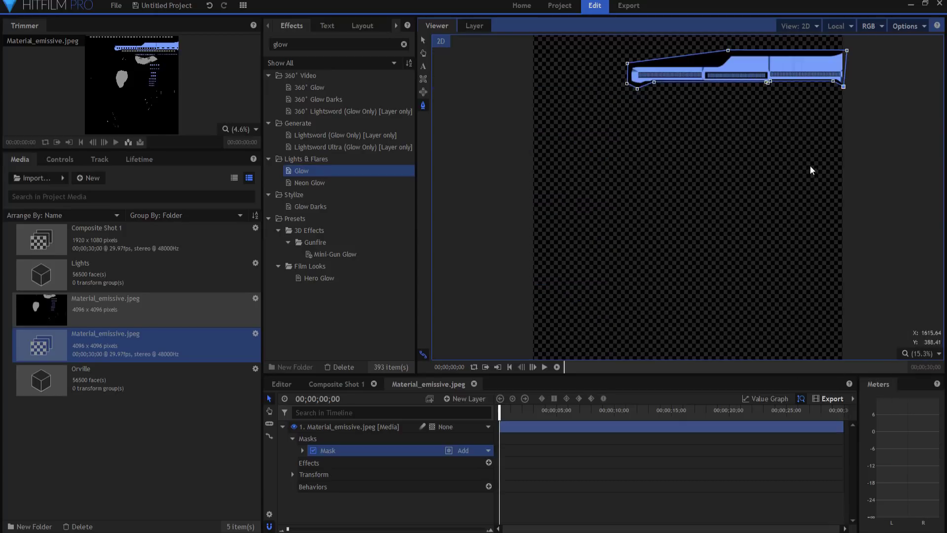
pyautogui.click(423, 40)
pyautogui.click(634, 100)
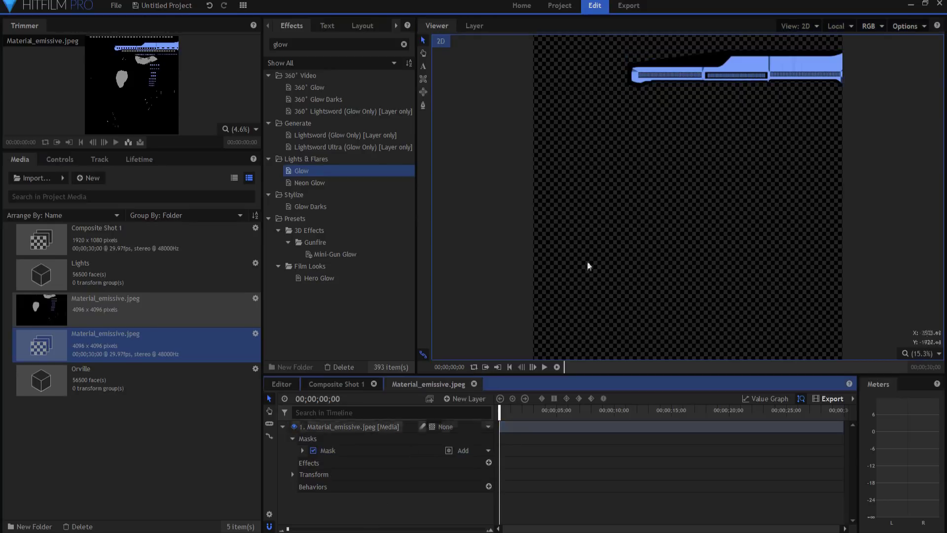
# Create a black 4096 x 4096 plane named New Plane 1 and place it beneath the masked Material_emissive.jpeg layer
pyautogui.click(468, 398)
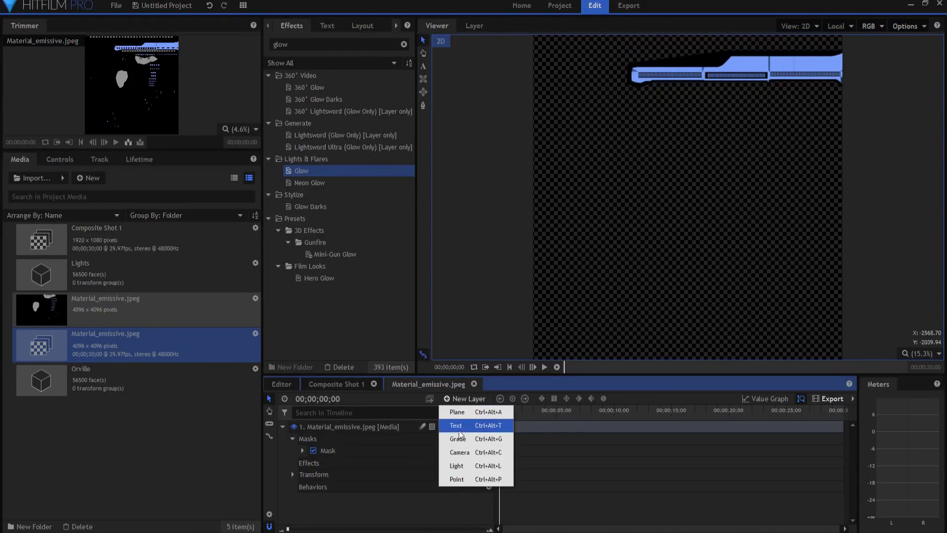
pyautogui.click(458, 413)
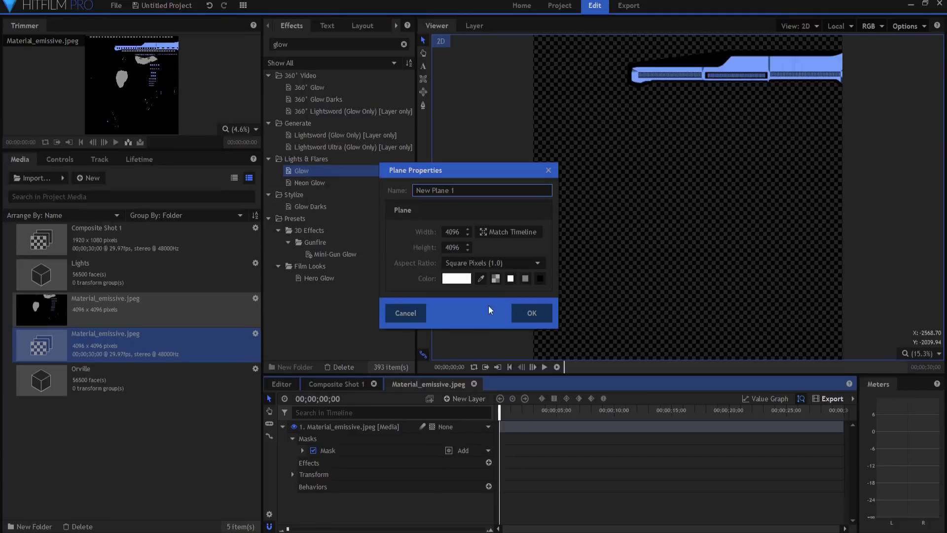
pyautogui.click(540, 278)
pyautogui.click(531, 313)
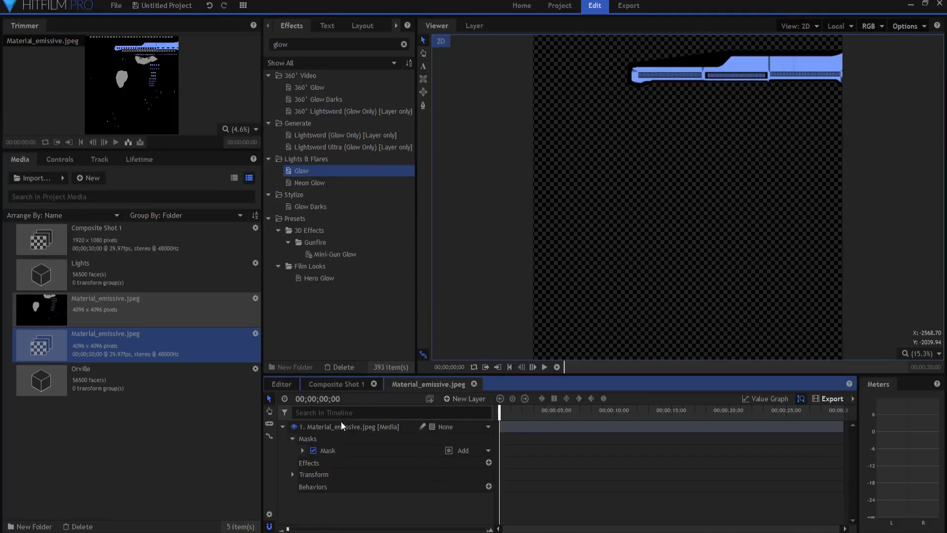
pyautogui.moveTo(343, 492); pyautogui.dragTo(349, 499)
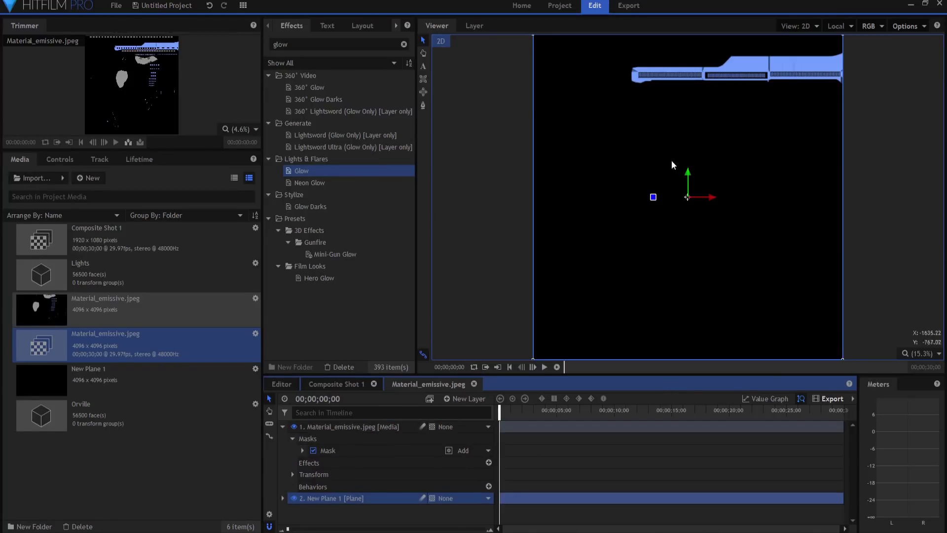
# Export the current frame as a PNG image named Engines into the textures folder
pyautogui.click(910, 26)
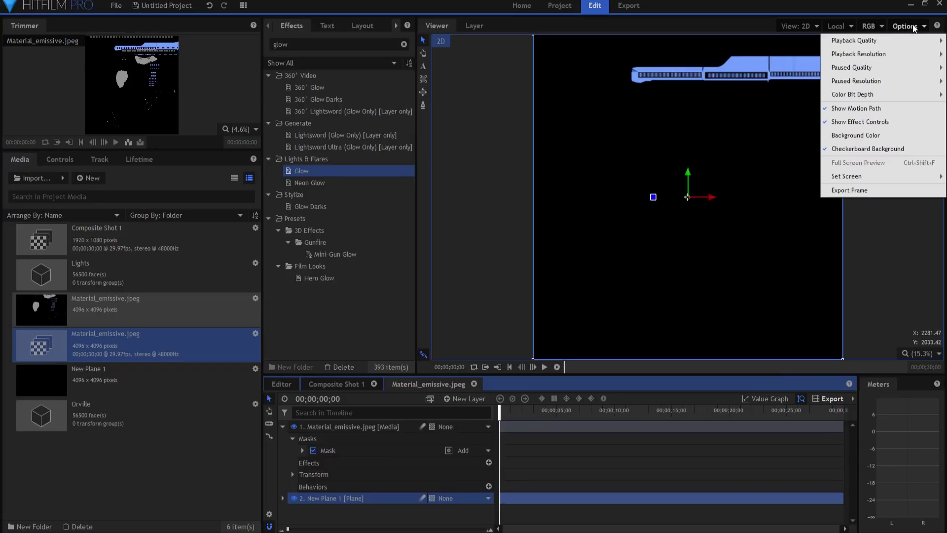
pyautogui.click(846, 191)
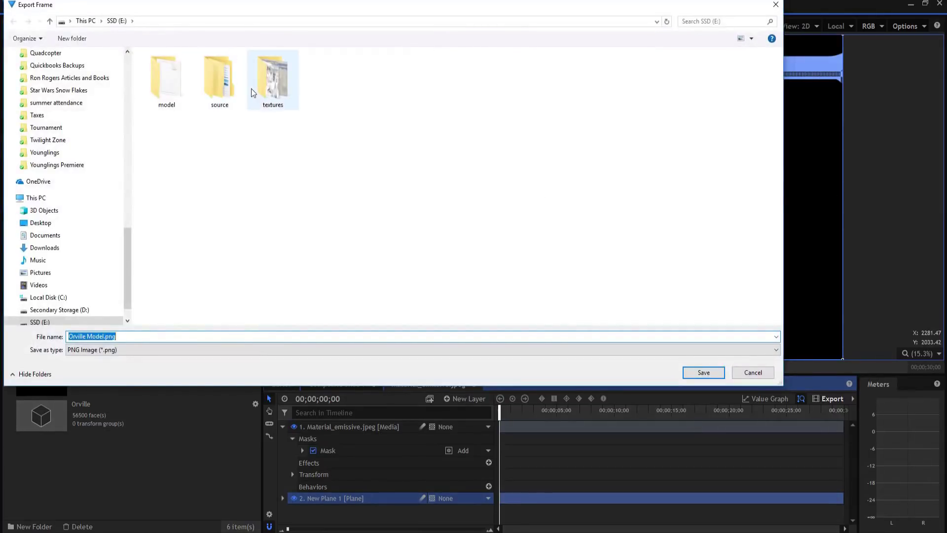
pyautogui.doubleClick(266, 77)
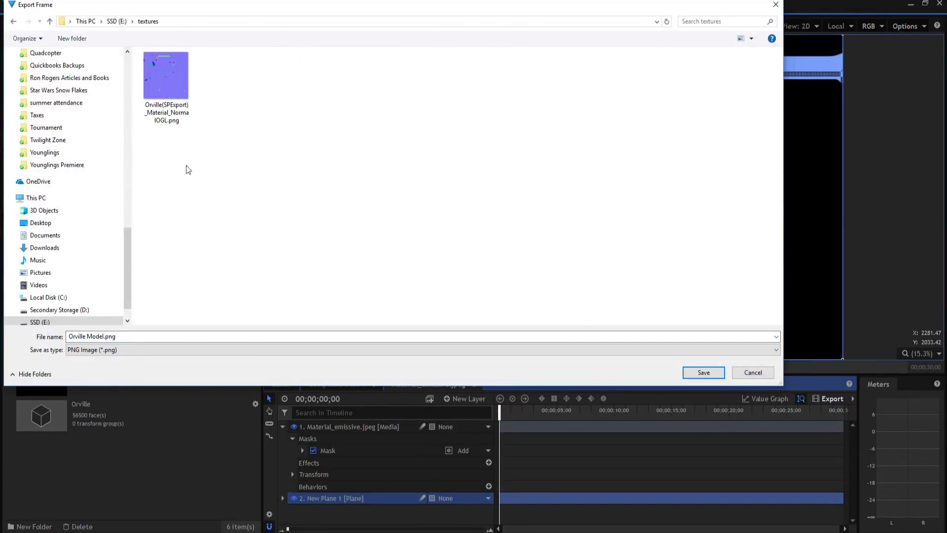
pyautogui.click(132, 336)
pyautogui.hotkey('ctrl', 'a')
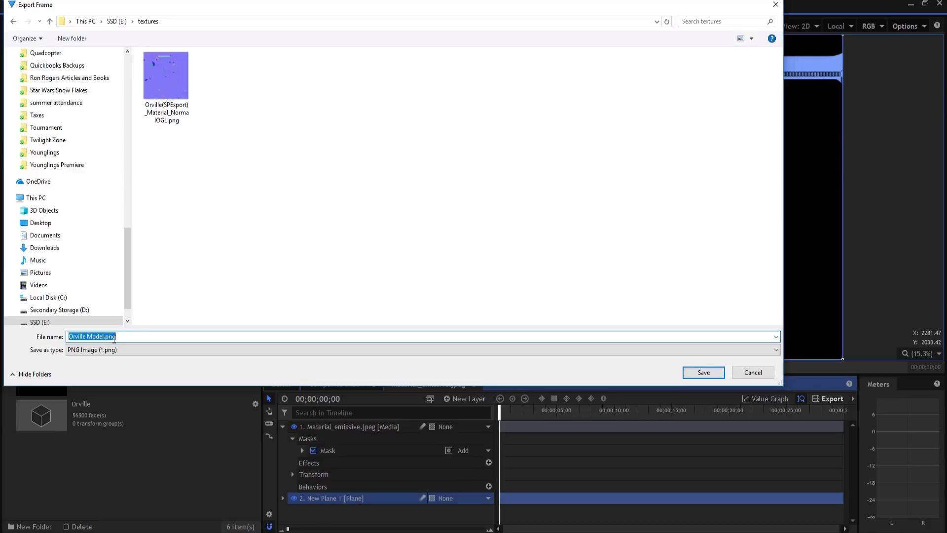
pyautogui.write('Engines')
pyautogui.click(698, 373)
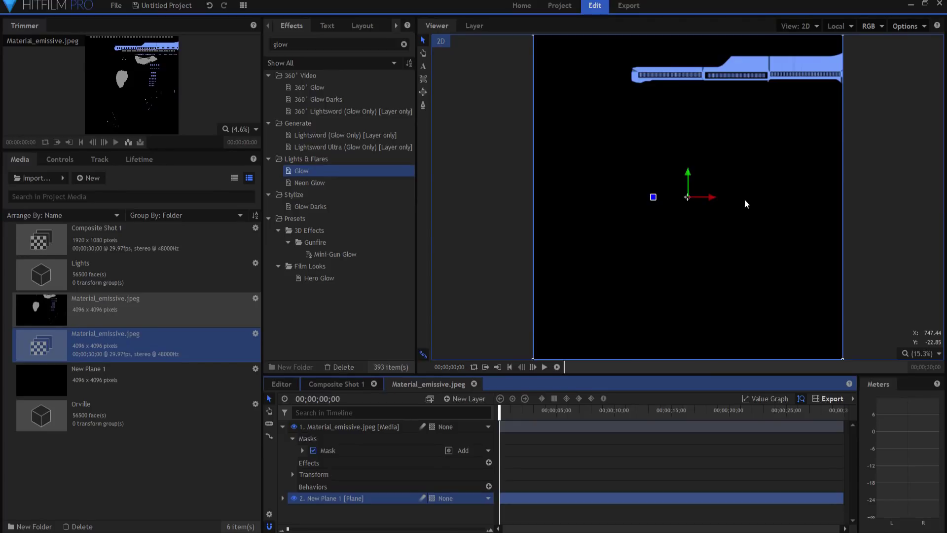
# Return to Composite Shot 1, import Orville.3ds as a 3D model and turn its preview to an angled view
pyautogui.click(341, 384)
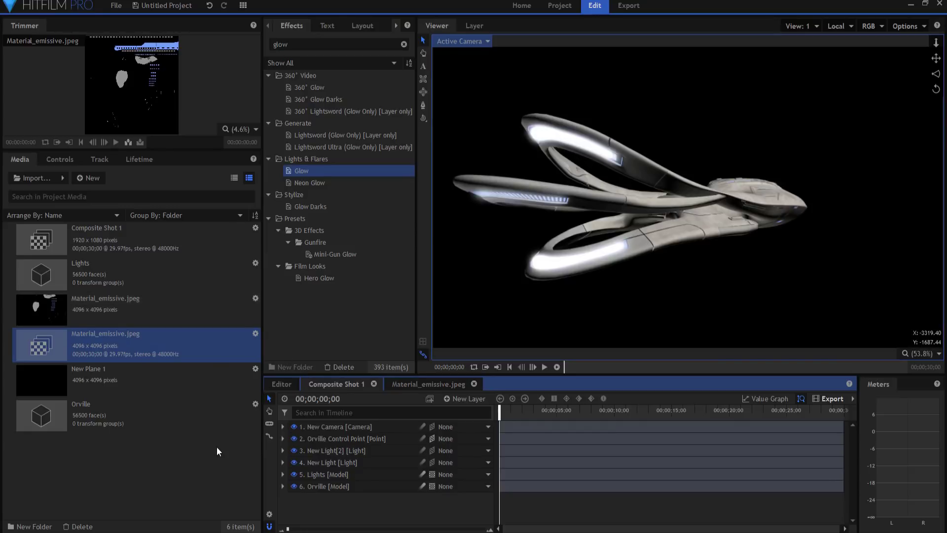
pyautogui.click(63, 179)
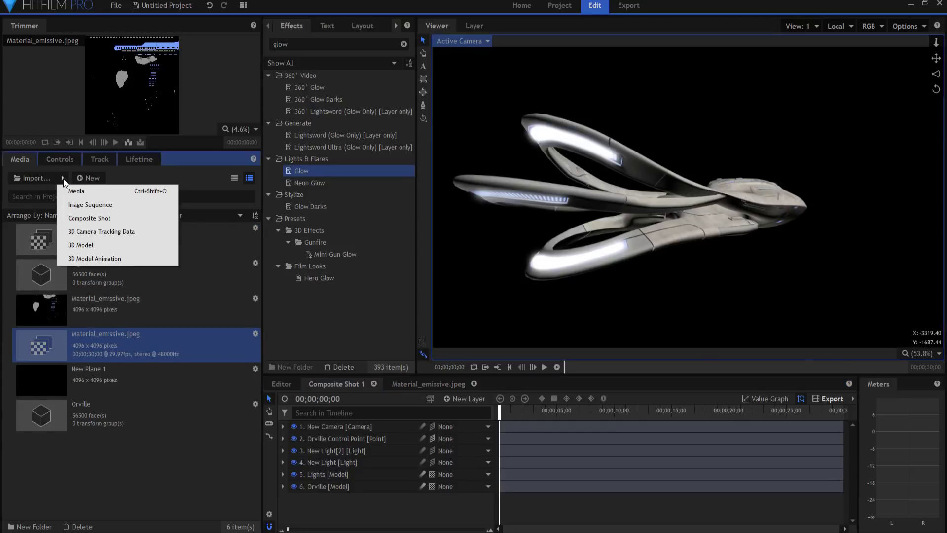
pyautogui.click(82, 246)
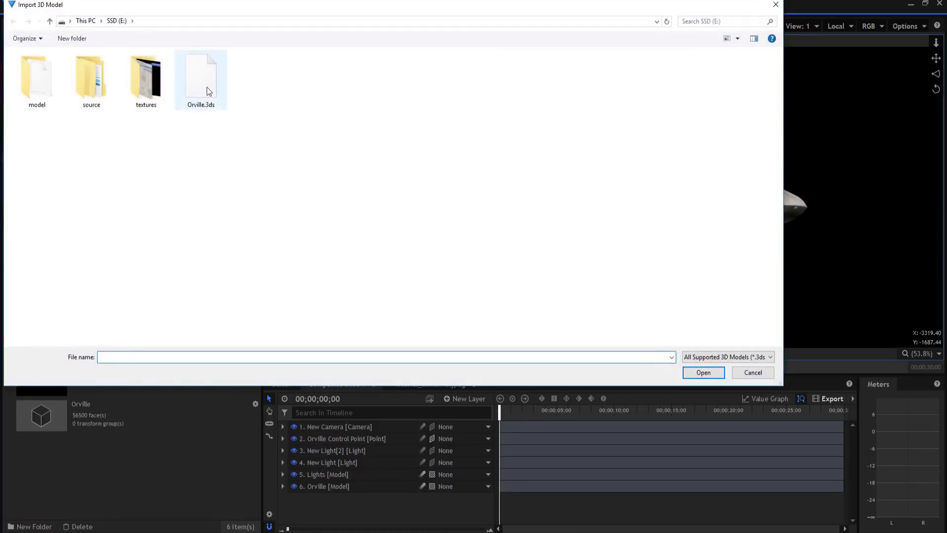
pyautogui.doubleClick(207, 85)
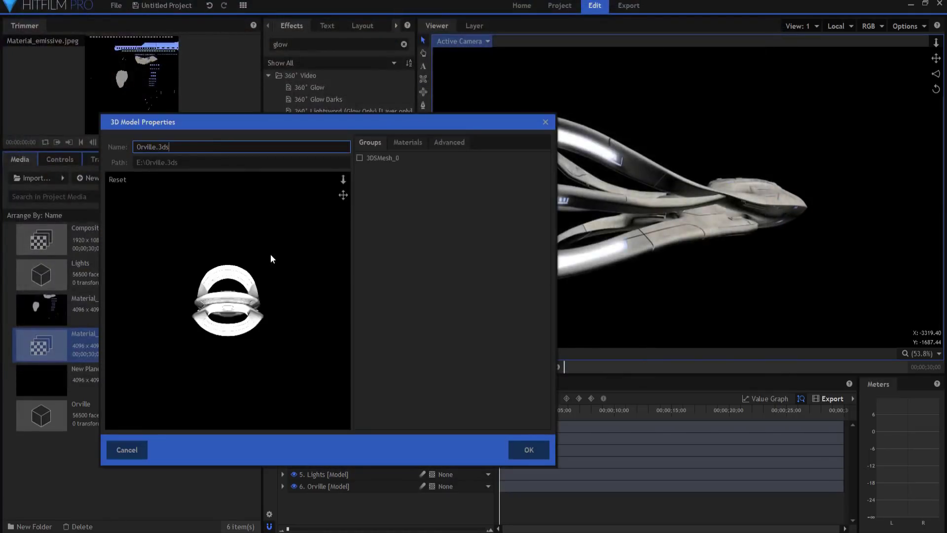
pyautogui.moveTo(270, 254); pyautogui.dragTo(248, 274)
# Assign Engines.png from the textures folder as the diffuse map of Material.002
pyautogui.click(409, 142)
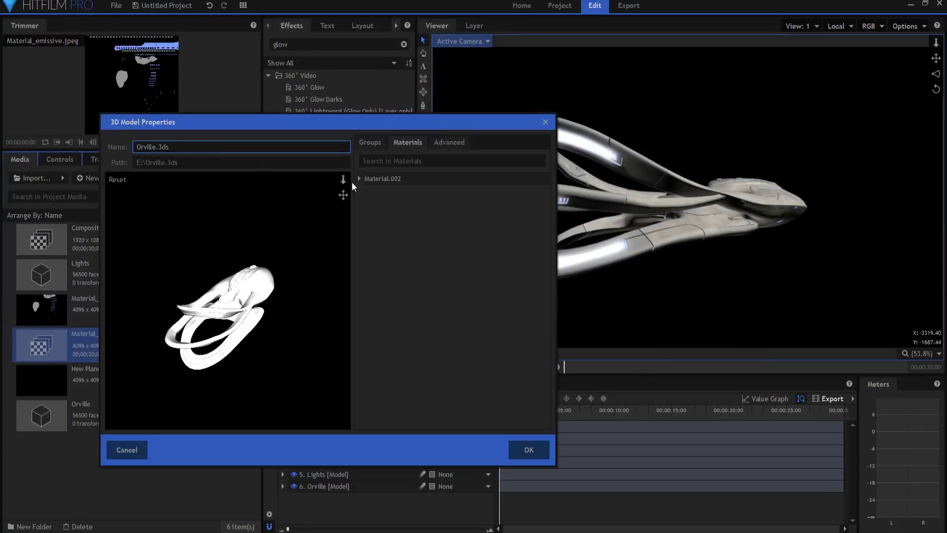
pyautogui.click(358, 179)
pyautogui.click(533, 190)
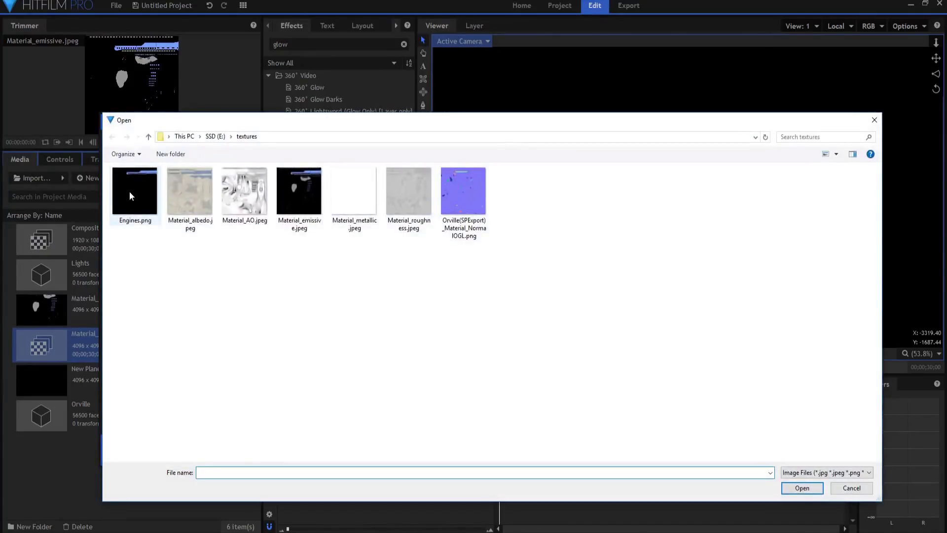
pyautogui.doubleClick(130, 193)
pyautogui.moveTo(274, 306)
pyautogui.mouseDown()
pyautogui.moveTo(147, 321)
pyautogui.moveTo(241, 338)
pyautogui.moveTo(251, 309)
pyautogui.moveTo(267, 313)
pyautogui.moveTo(261, 319)
pyautogui.mouseUp()
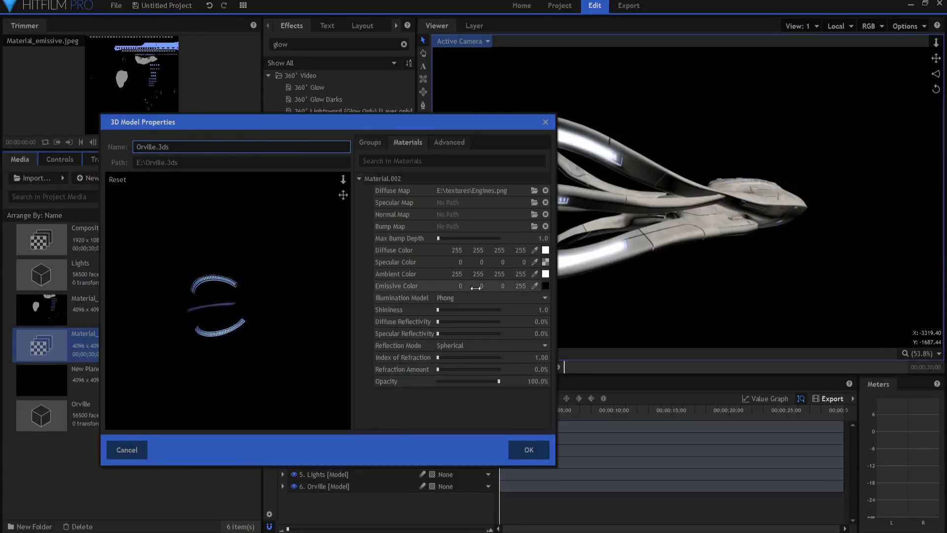
# Set Material.002's ambient and specular colors to black and its diffuse reflectivity to 100%
pyautogui.click(534, 273)
pyautogui.click(535, 262)
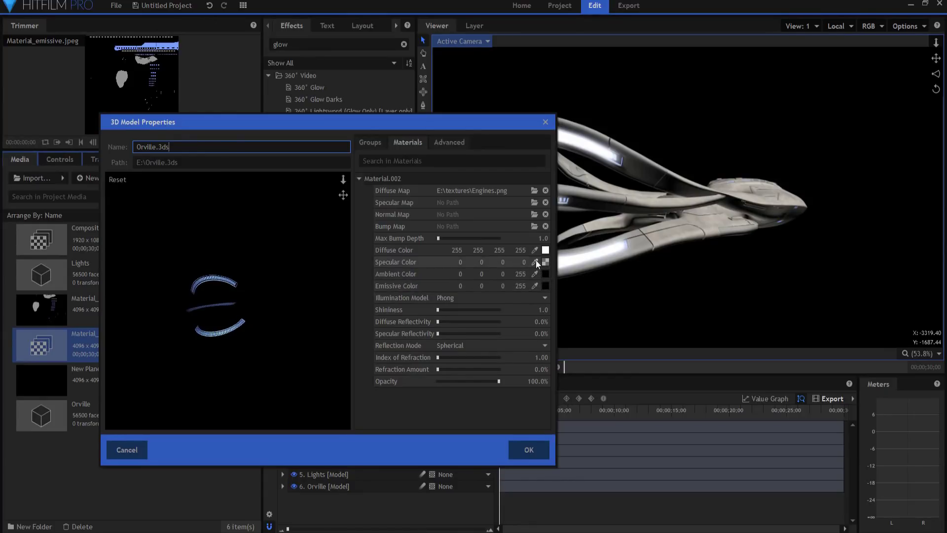
pyautogui.moveTo(439, 321); pyautogui.dragTo(552, 322)
# Name the imported model Engines and accept its 3D model properties
pyautogui.moveTo(197, 147); pyautogui.dragTo(93, 147)
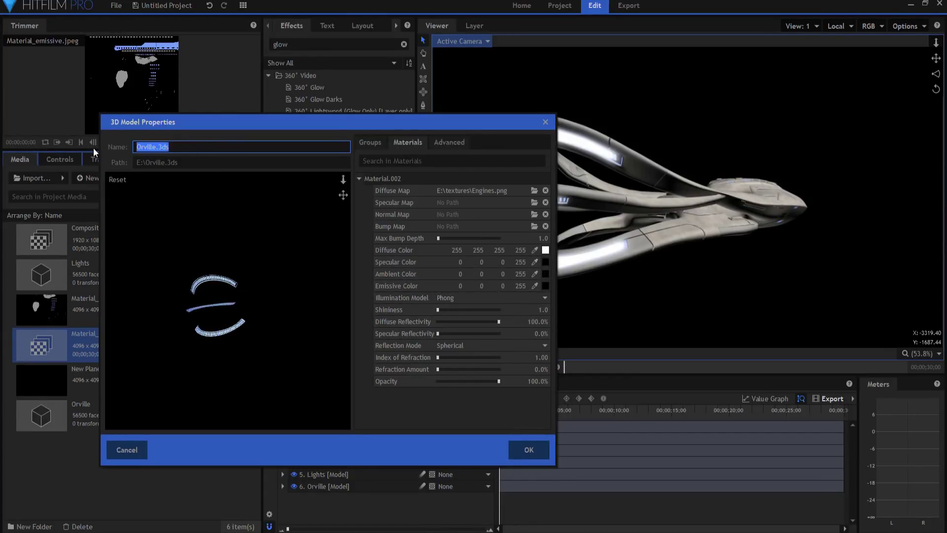
pyautogui.write('Engines')
pyautogui.click(528, 450)
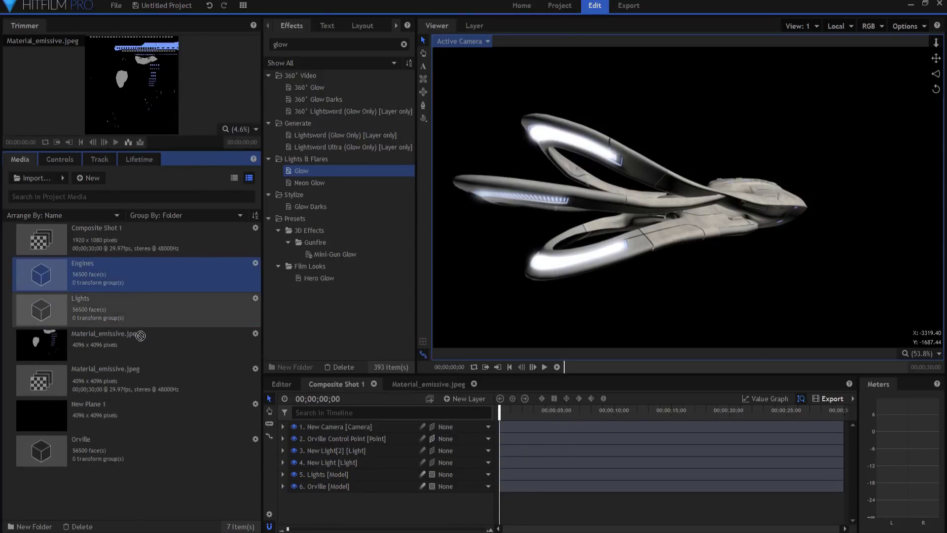
# Set the Orville Control Point's Y rotation to 0 in Composite Shot 1
pyautogui.click(316, 438)
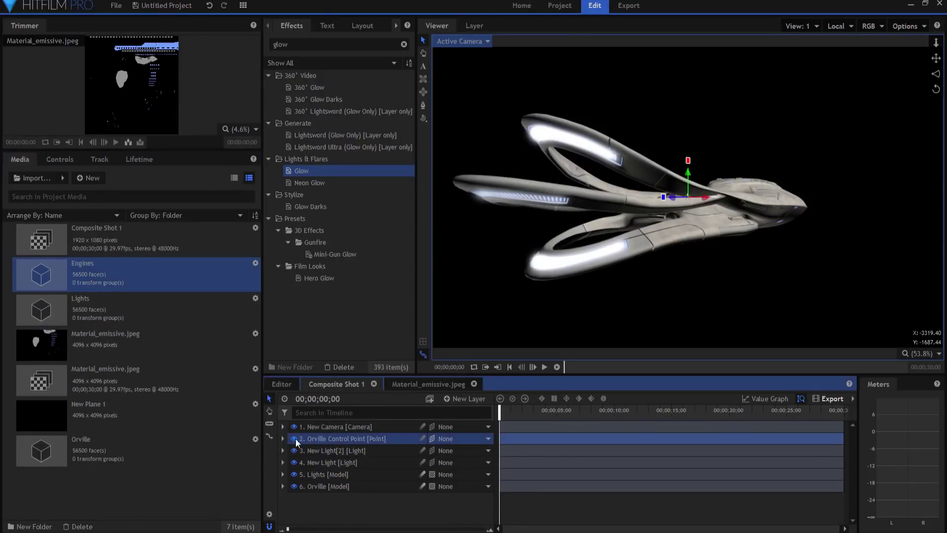
pyautogui.click(282, 439)
pyautogui.scroll(-3, 478, 499)
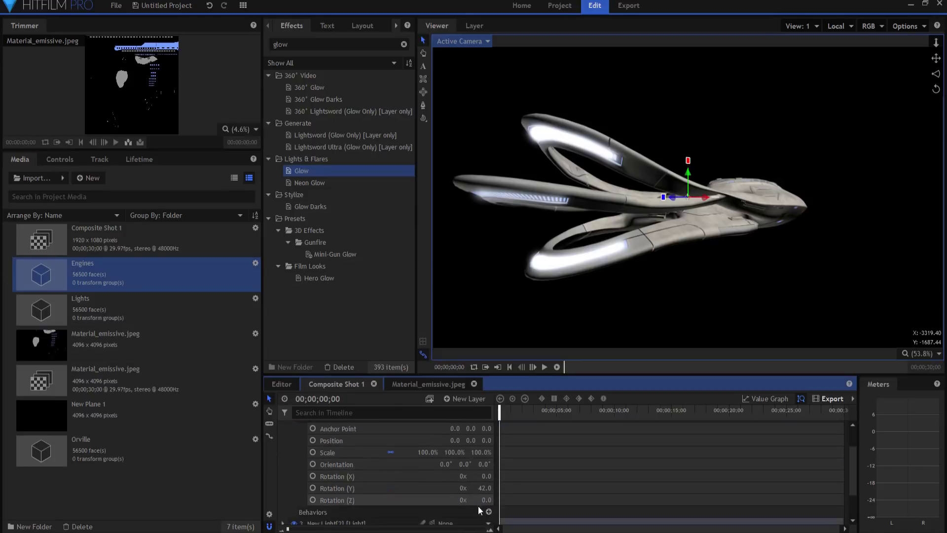
pyautogui.click(486, 487)
pyautogui.write('0')
pyautogui.press('Return')
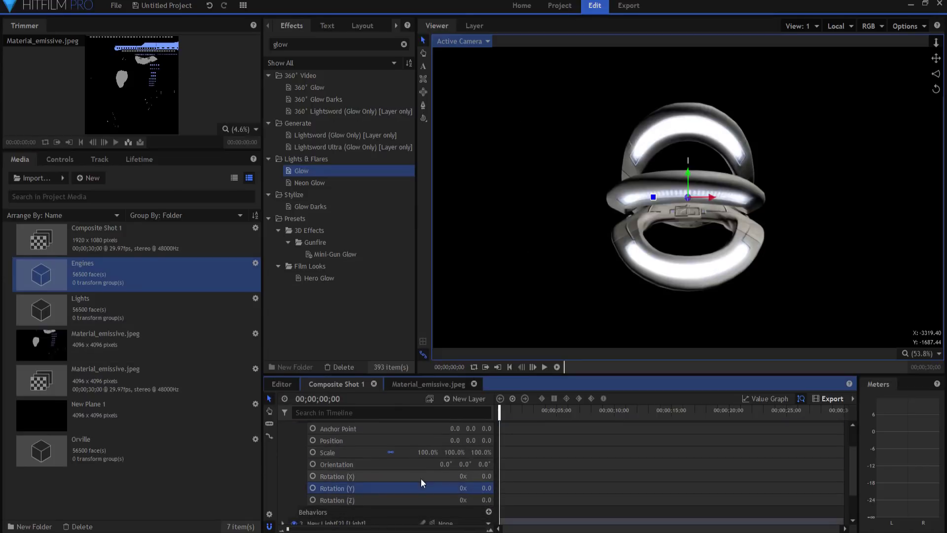
# Add the Engines model to Composite Shot 1 as a layer directly above the Lights model
pyautogui.moveTo(95, 269); pyautogui.dragTo(116, 300)
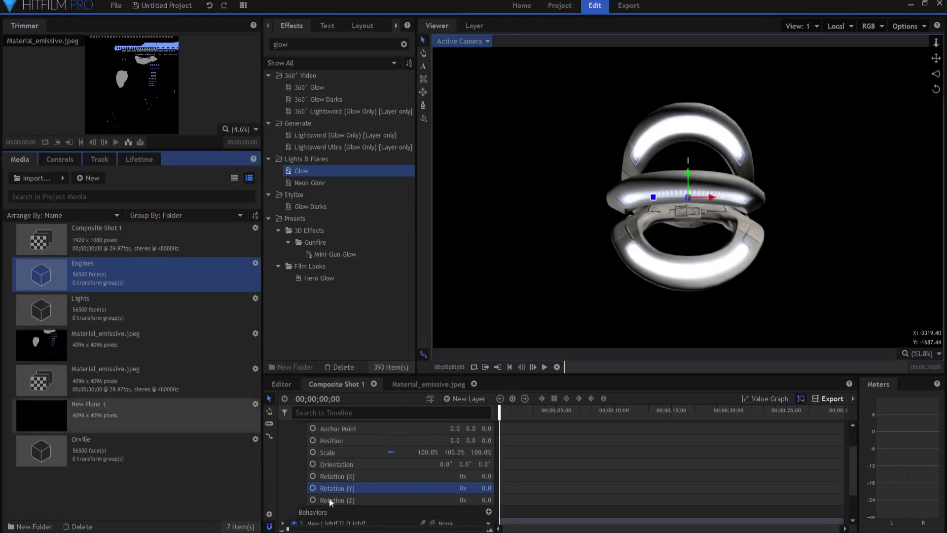
pyautogui.scroll(3, 296, 444)
pyautogui.click(283, 438)
pyautogui.moveTo(120, 276); pyautogui.dragTo(335, 467)
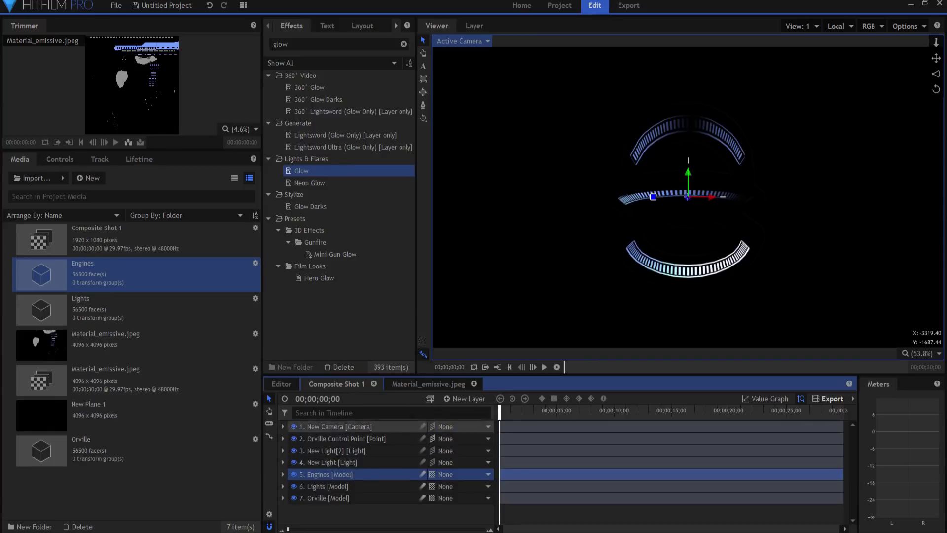
# Parent the Engines model's transform to Orville Control Point
pyautogui.click(283, 474)
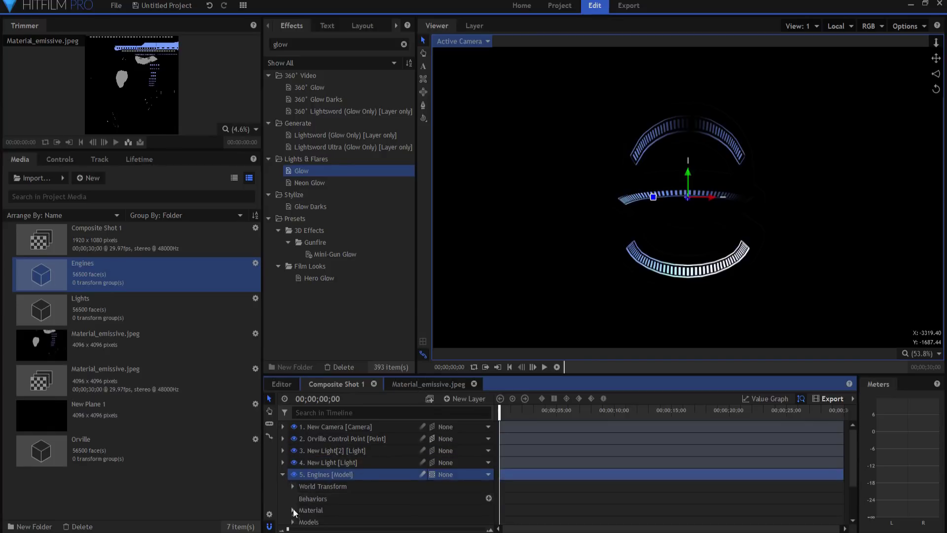
pyautogui.scroll(-2, 293, 517)
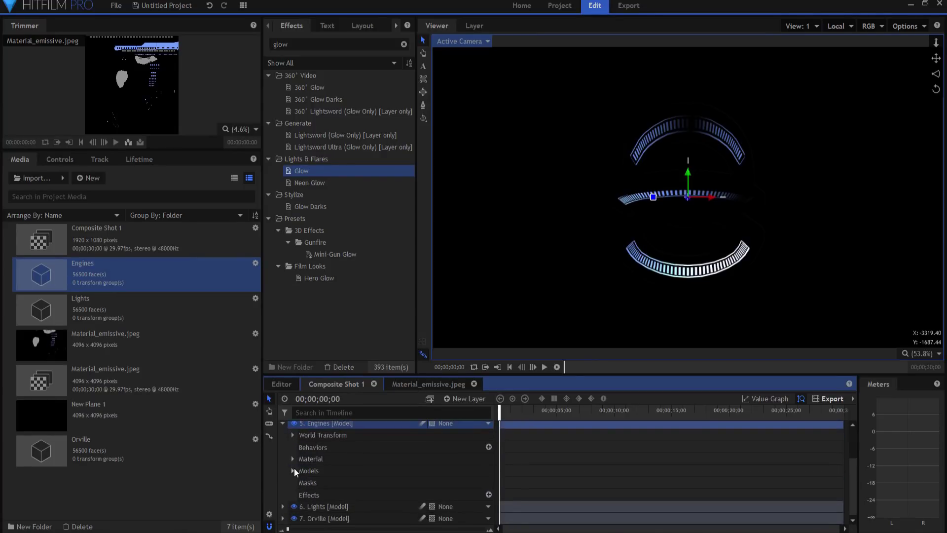
pyautogui.click(292, 471)
pyautogui.click(303, 483)
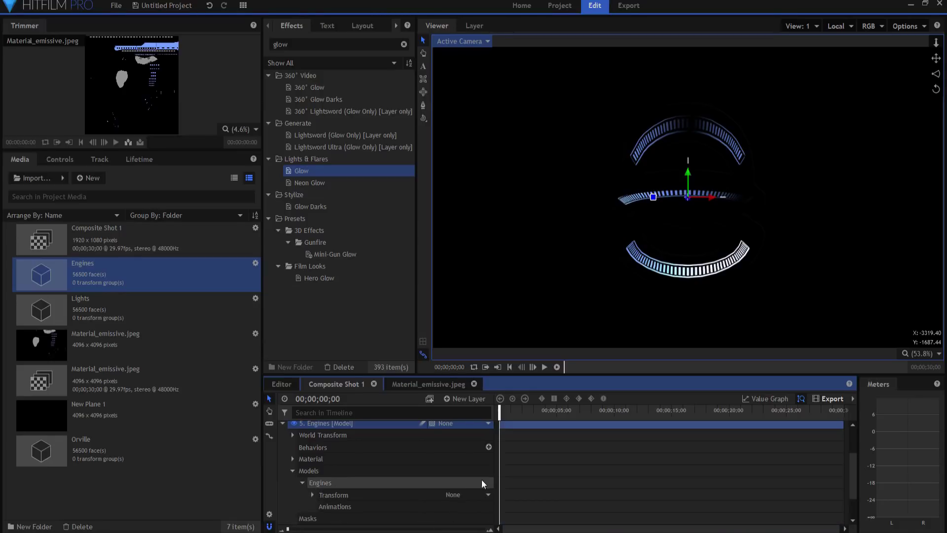
pyautogui.click(462, 494)
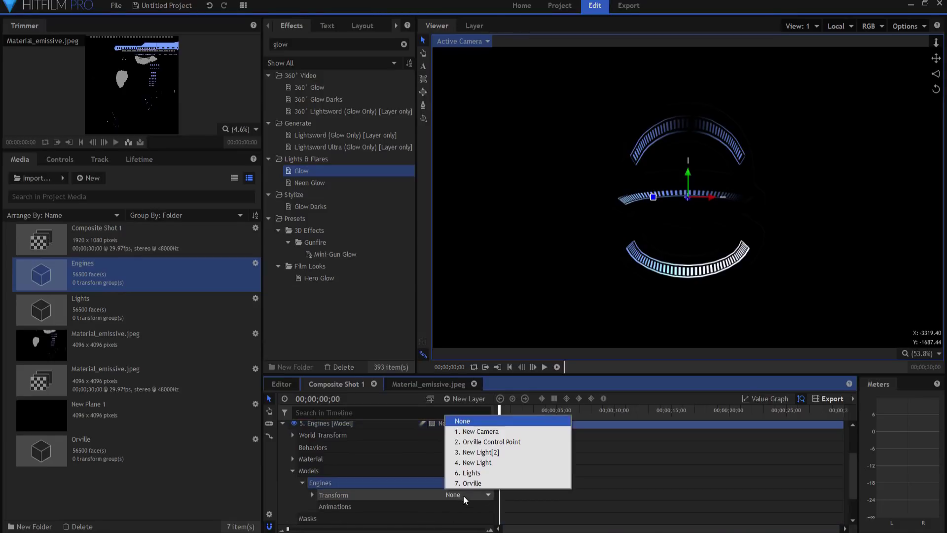
pyautogui.click(483, 440)
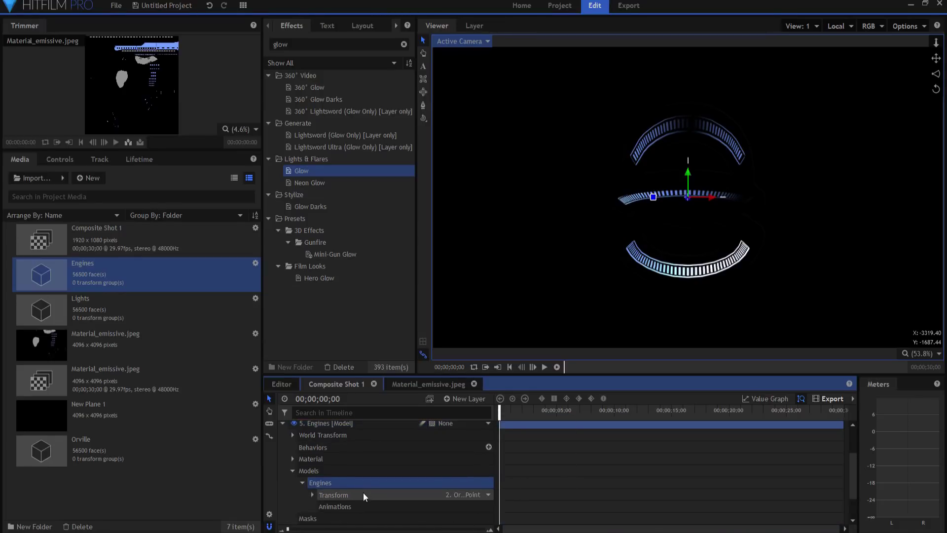
# Turn off Illuminated in the Engines layer's material settings
pyautogui.scroll(1, 363, 492)
pyautogui.click(293, 492)
pyautogui.scroll(-1, 335, 489)
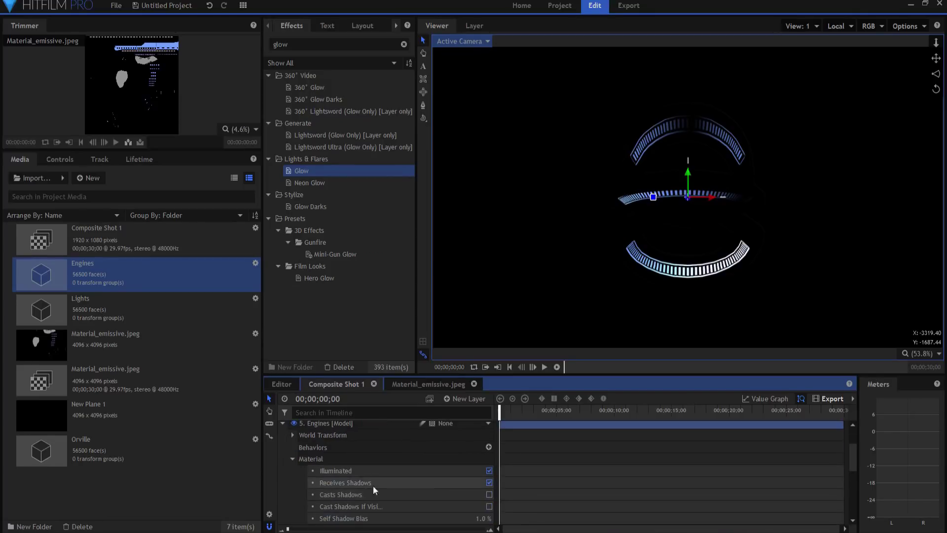
pyautogui.click(487, 471)
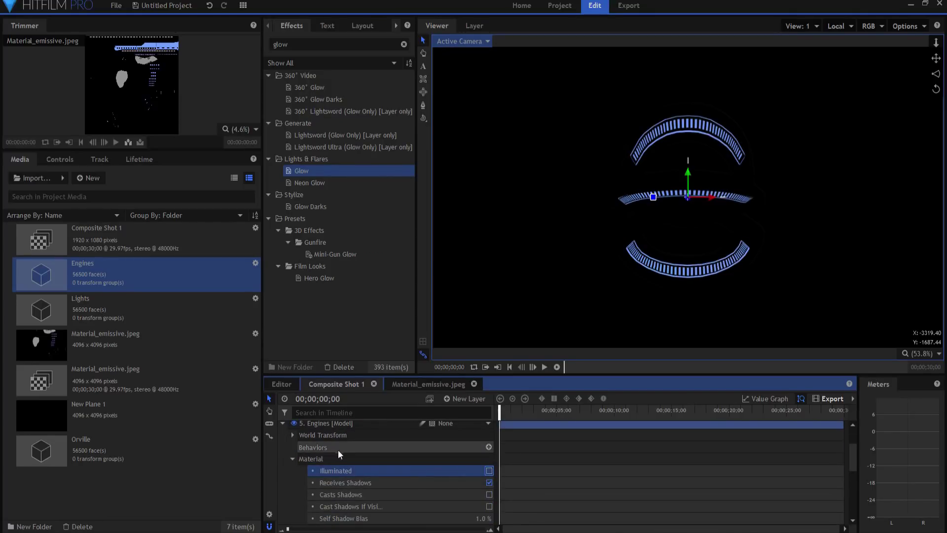
pyautogui.scroll(2, 325, 452)
pyautogui.click(282, 473)
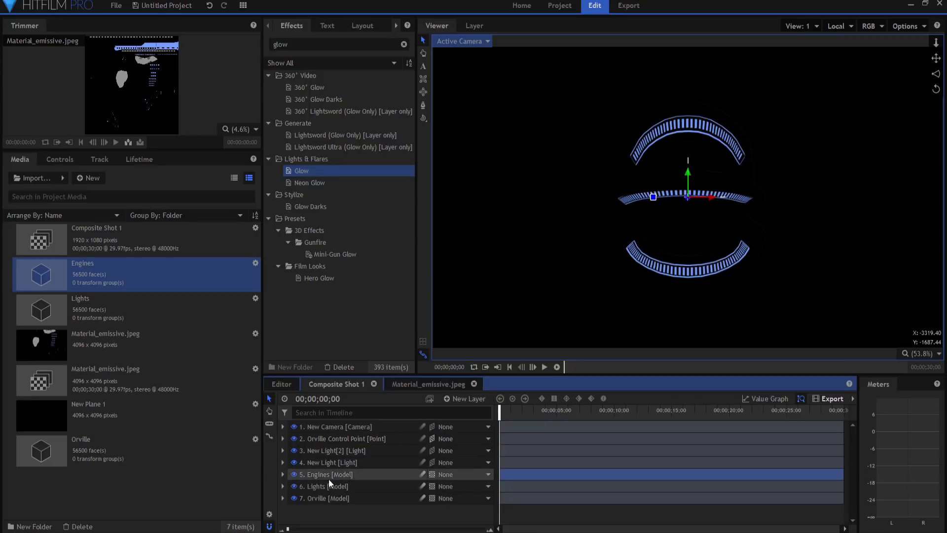
# Find the Demult effect and apply it to the Engines layer
pyautogui.click(321, 44)
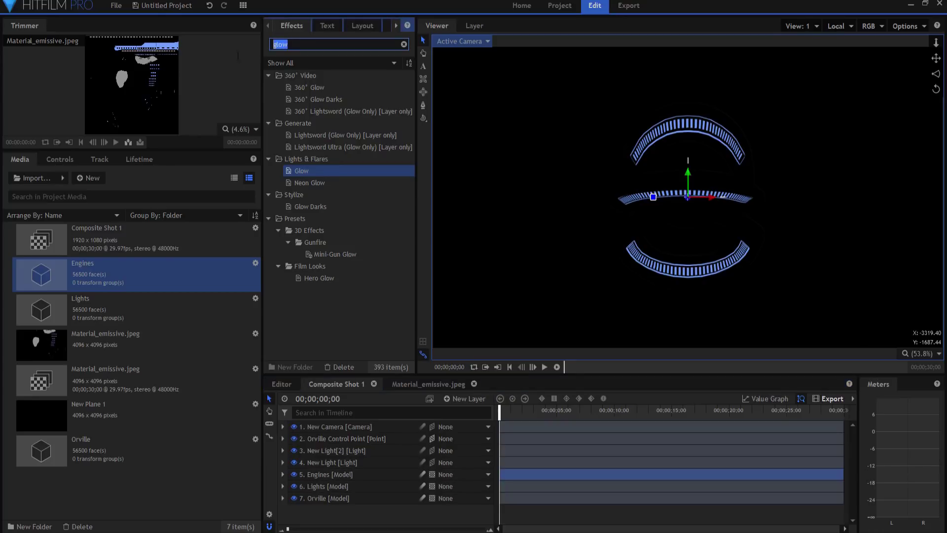
pyautogui.write('dem')
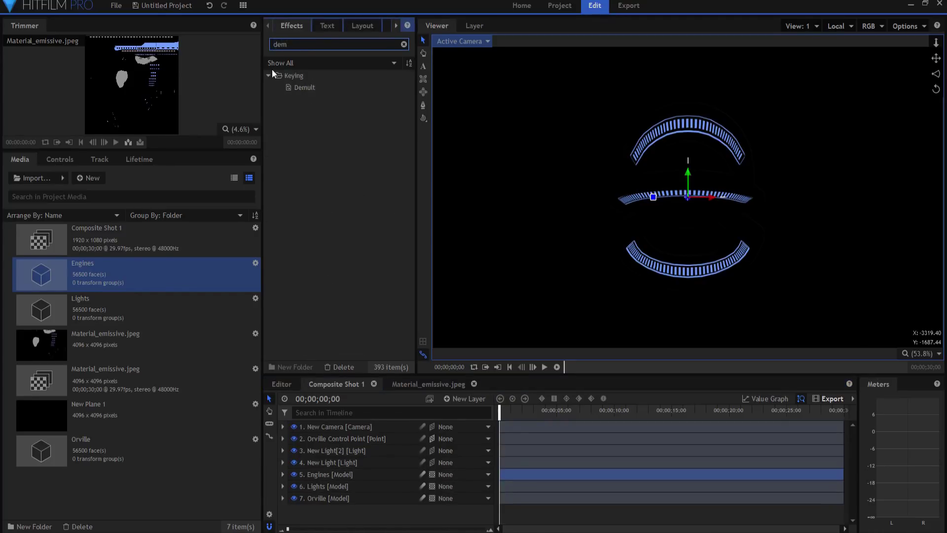
pyautogui.click(316, 87)
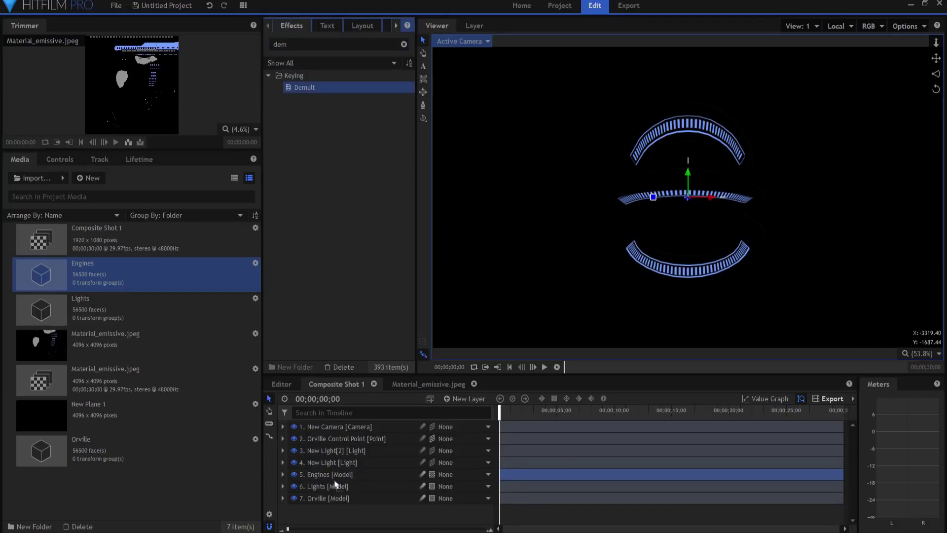
pyautogui.moveTo(340, 473); pyautogui.dragTo(337, 472)
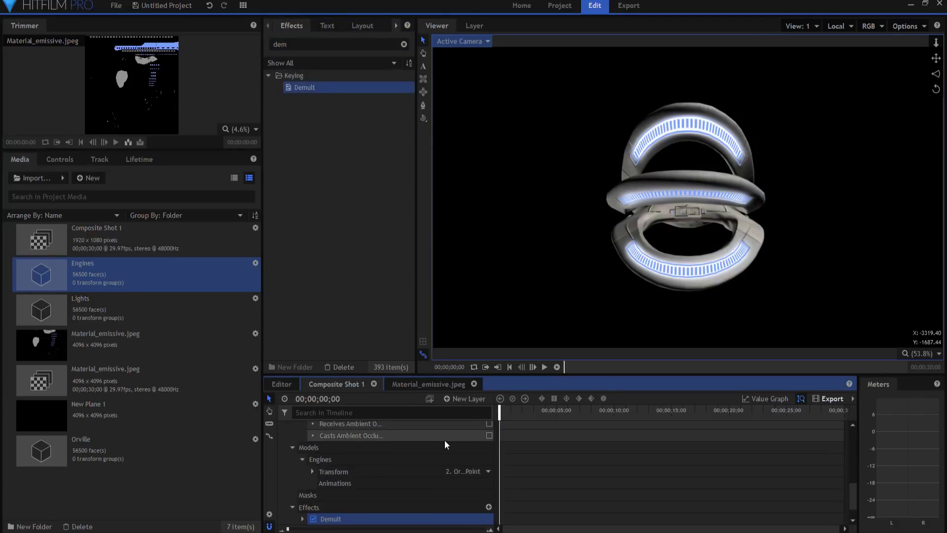
pyautogui.scroll(-1, 359, 472)
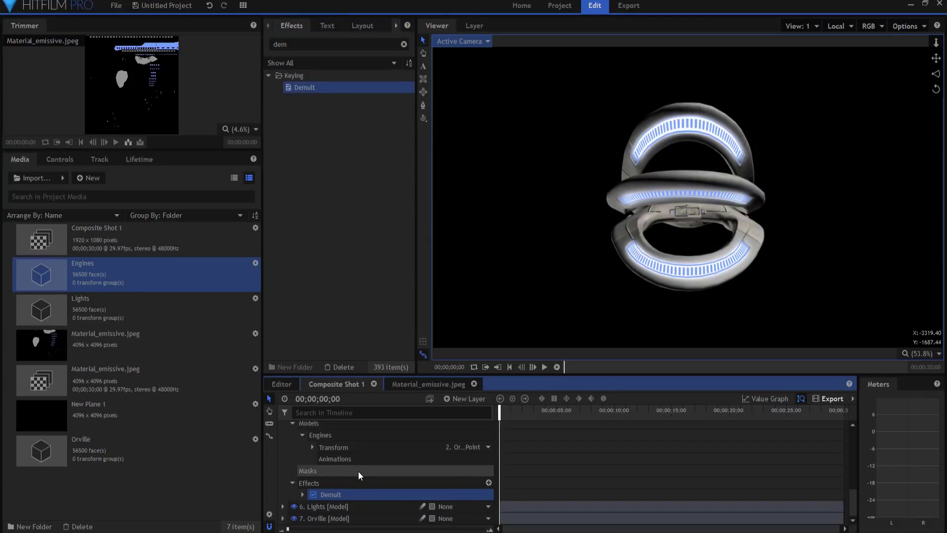
# Enlarge the timeline area, collapse the Engines layer and toggle its visibility to compare the ship with and without it
pyautogui.scroll(1, 358, 472)
pyautogui.moveTo(577, 376); pyautogui.dragTo(587, 290)
pyautogui.scroll(3, 375, 424)
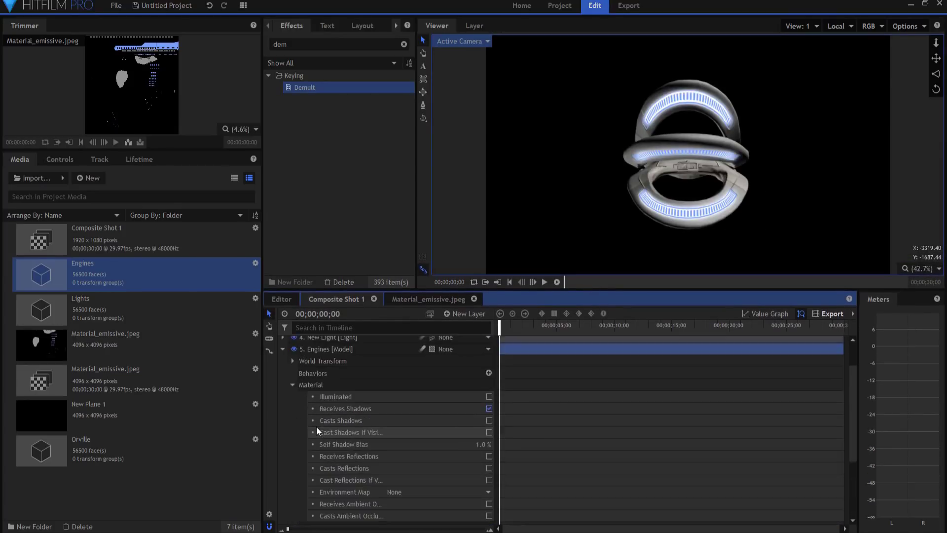
pyautogui.click(283, 349)
pyautogui.click(294, 390)
pyautogui.click(293, 390)
pyautogui.click(294, 390)
pyautogui.click(294, 389)
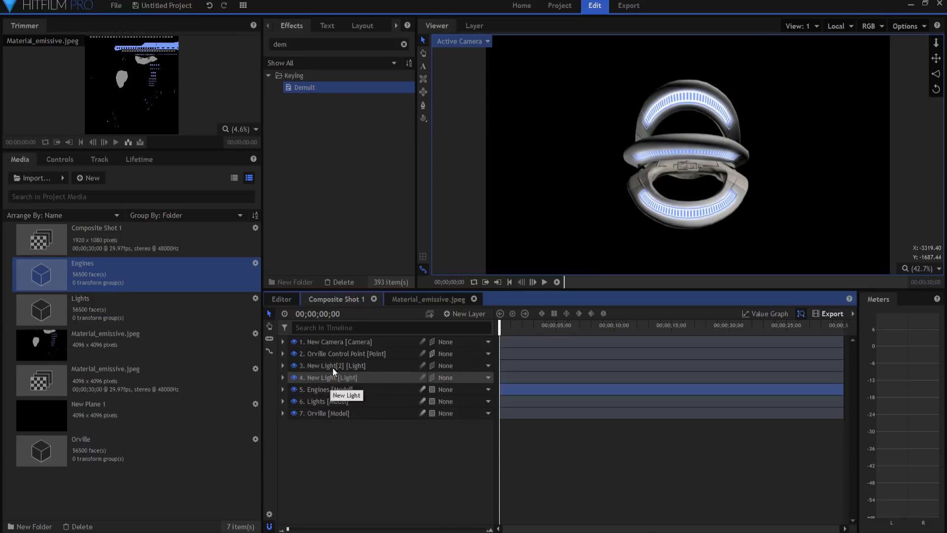
# Set the Orville Control Point's Y rotation to -40
pyautogui.click(283, 354)
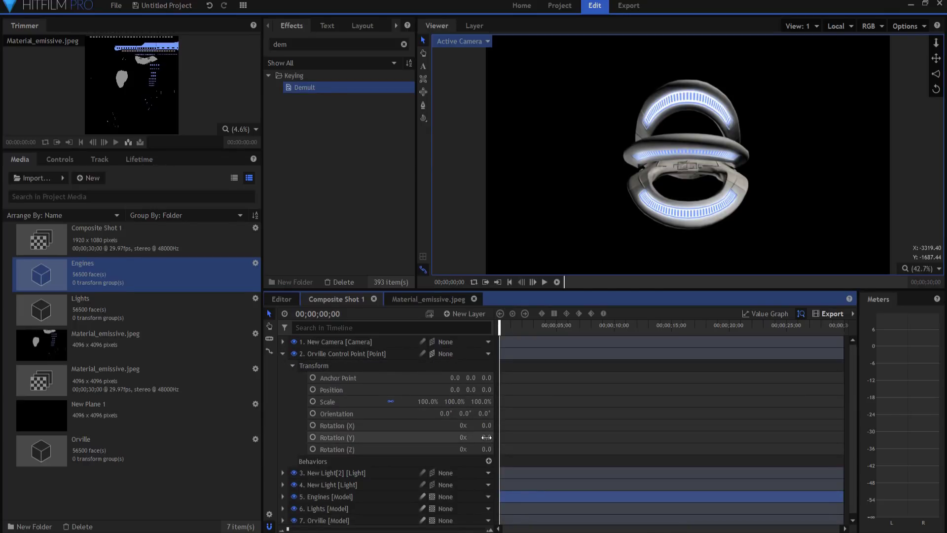
pyautogui.moveTo(486, 437); pyautogui.dragTo(474, 303)
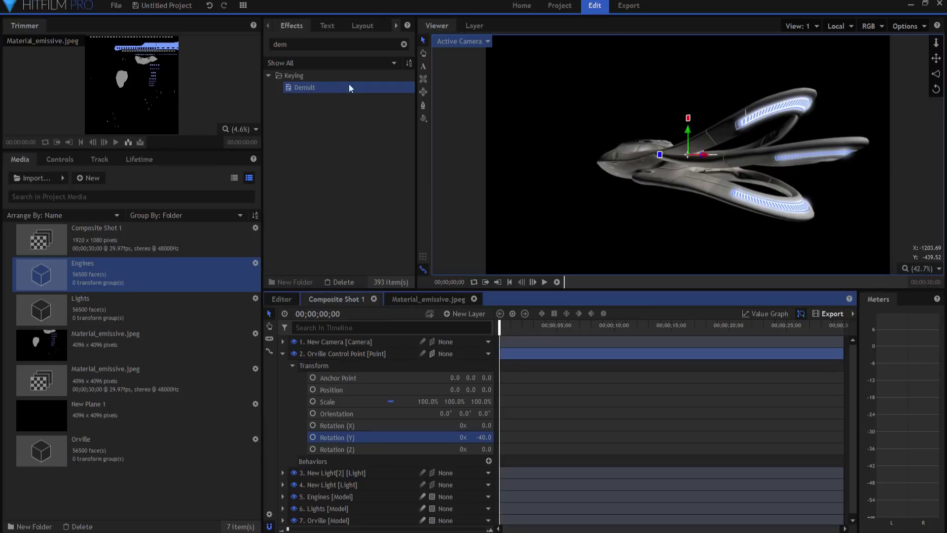
# Apply the Gleam effect to the Engines layer and place it above Demult in the effect order
pyautogui.click(318, 44)
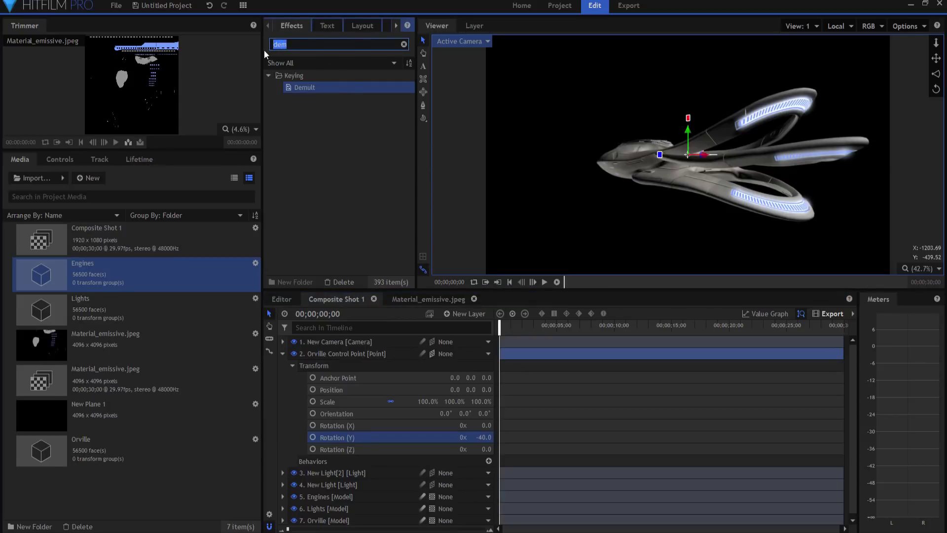
pyautogui.write('gleam')
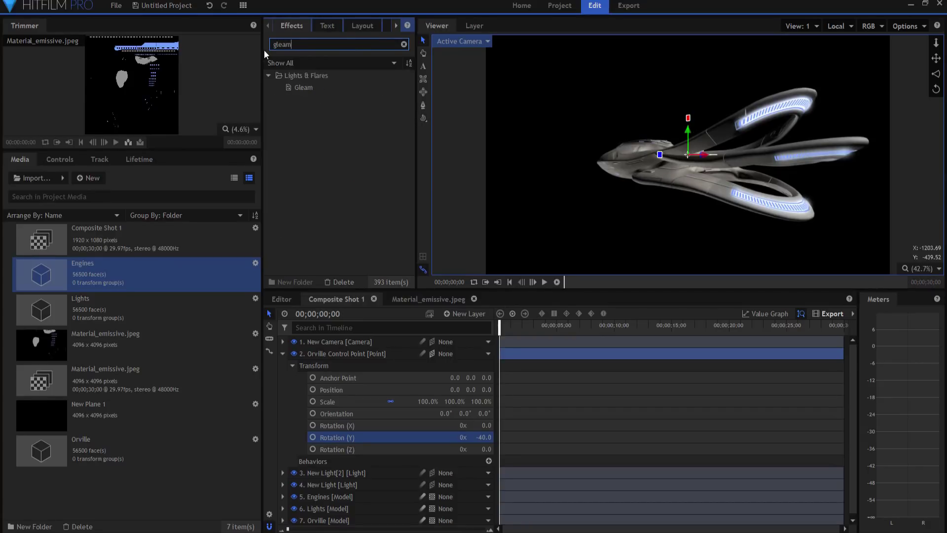
pyautogui.moveTo(304, 87); pyautogui.dragTo(327, 497)
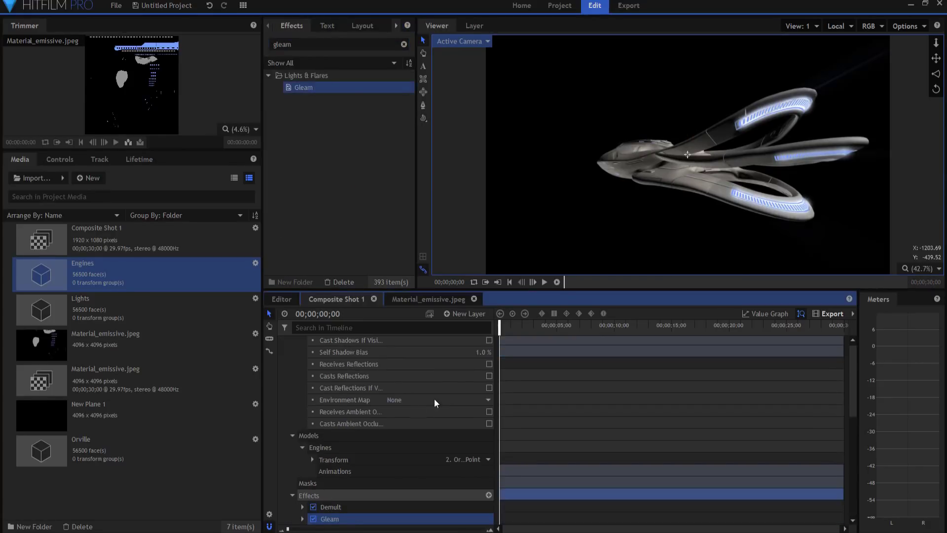
pyautogui.scroll(-2, 348, 489)
pyautogui.moveTo(334, 493); pyautogui.dragTo(328, 481)
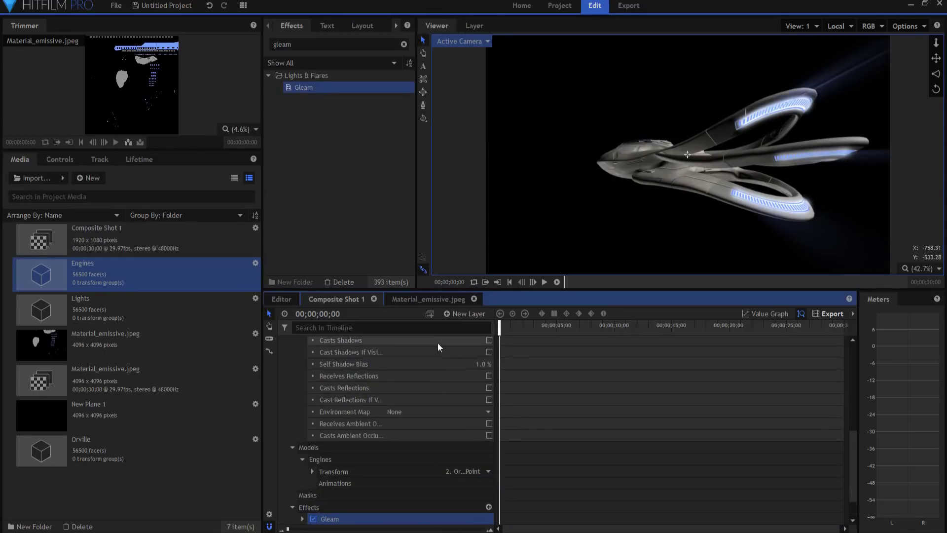
# Rotate the Orville Control Point about its Y axis until the ship's nose faces right and its engines face left
pyautogui.scroll(10, 394, 365)
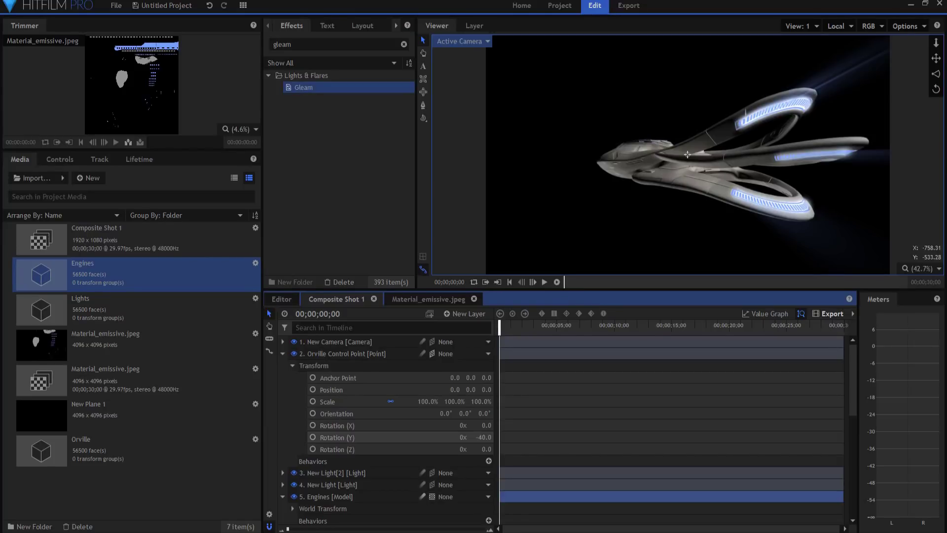
pyautogui.click(688, 154)
pyautogui.moveTo(687, 155); pyautogui.dragTo(685, 155)
# Apply the Glow effect to the Engines layer and place it above Gleam in the effect order
pyautogui.scroll(-3, 360, 441)
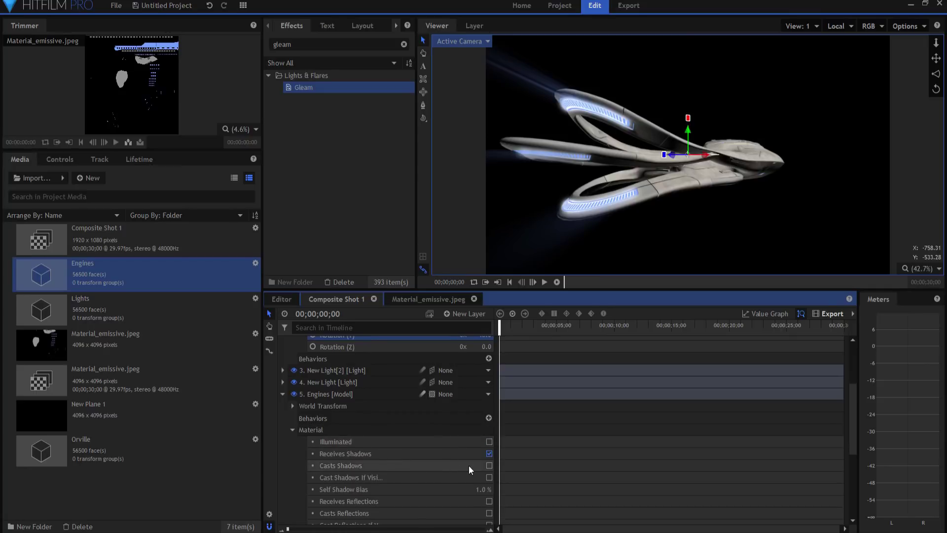
pyautogui.doubleClick(284, 44)
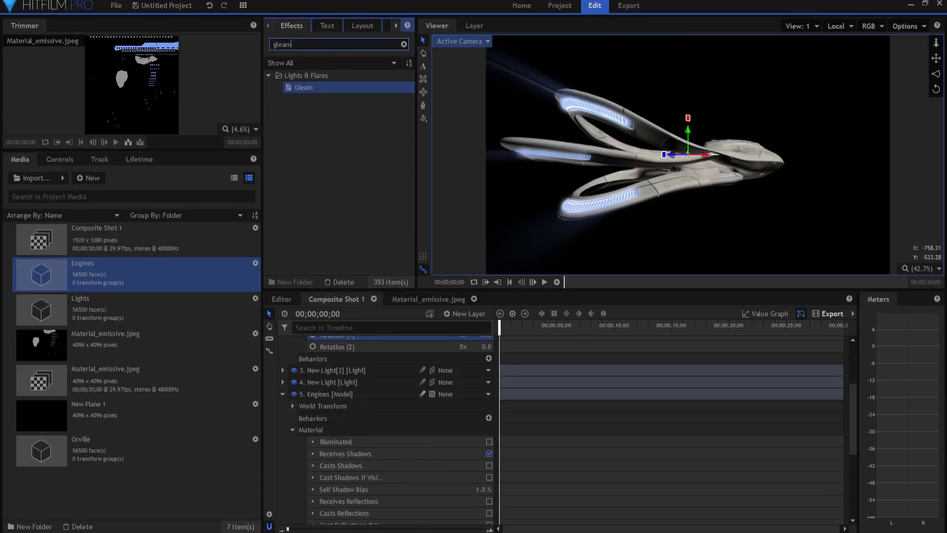
pyautogui.write('glow')
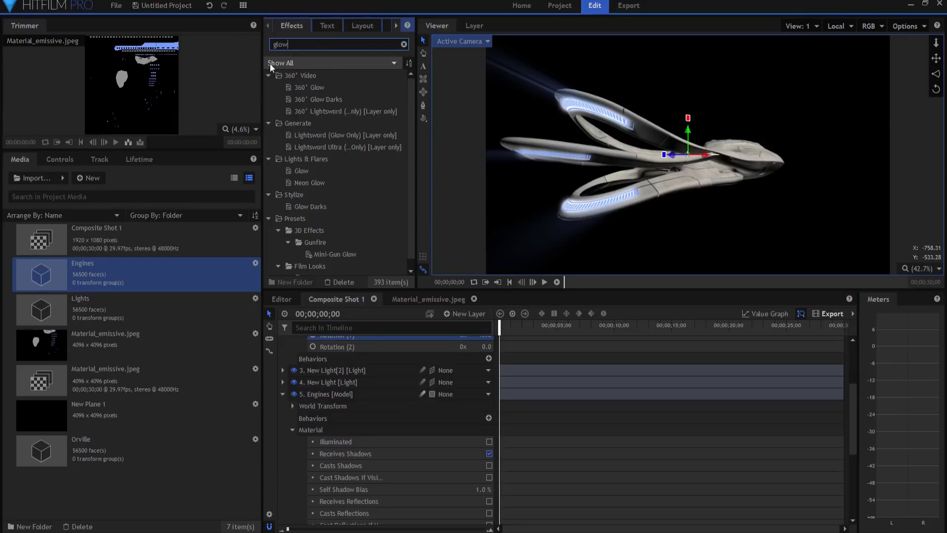
pyautogui.click(301, 169)
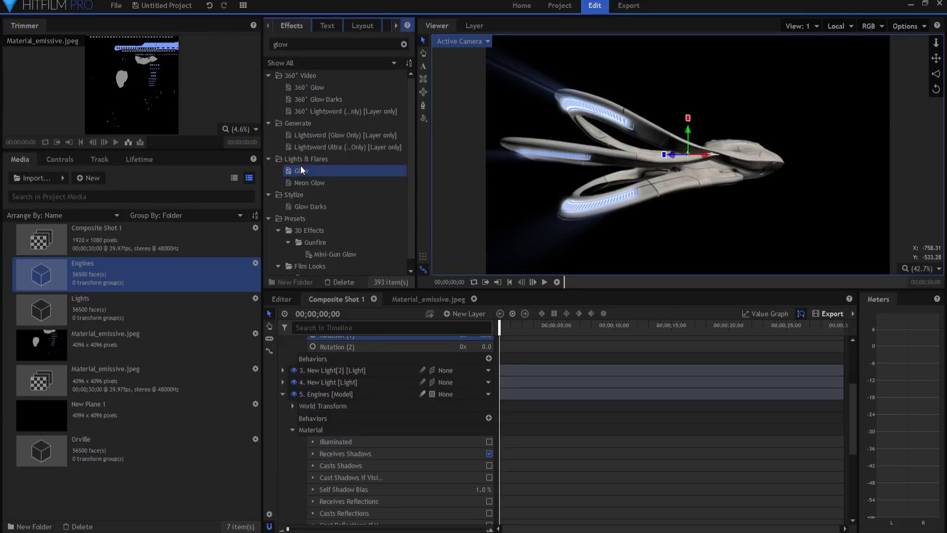
pyautogui.moveTo(300, 164); pyautogui.dragTo(351, 400)
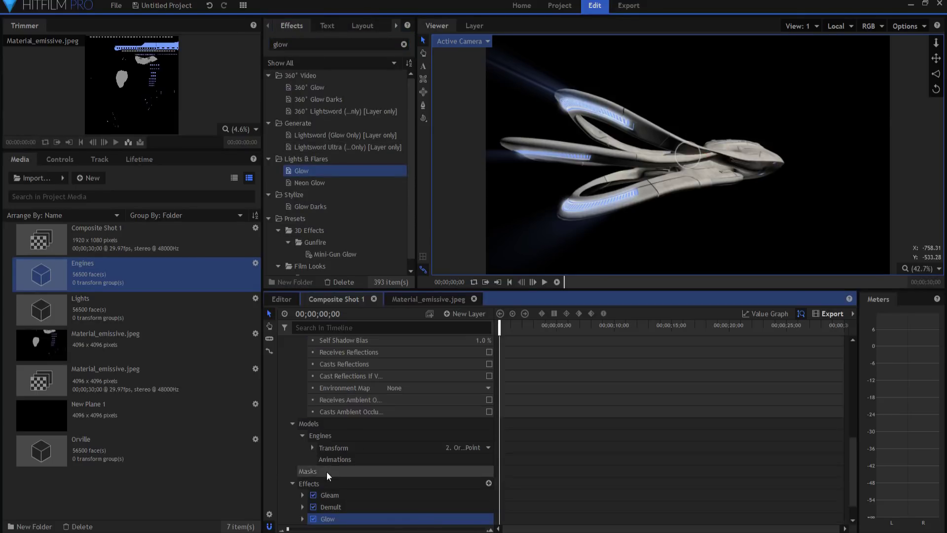
pyautogui.moveTo(331, 495); pyautogui.dragTo(334, 467)
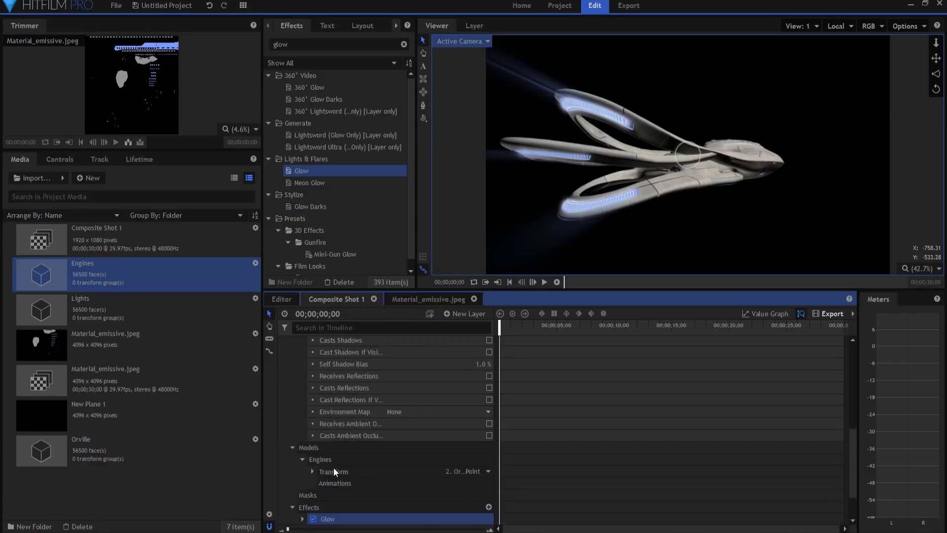
# Set the intensity of the Engines layer's Glow effect to 3
pyautogui.click(303, 518)
pyautogui.click(482, 411)
pyautogui.write('3')
pyautogui.press('Return')
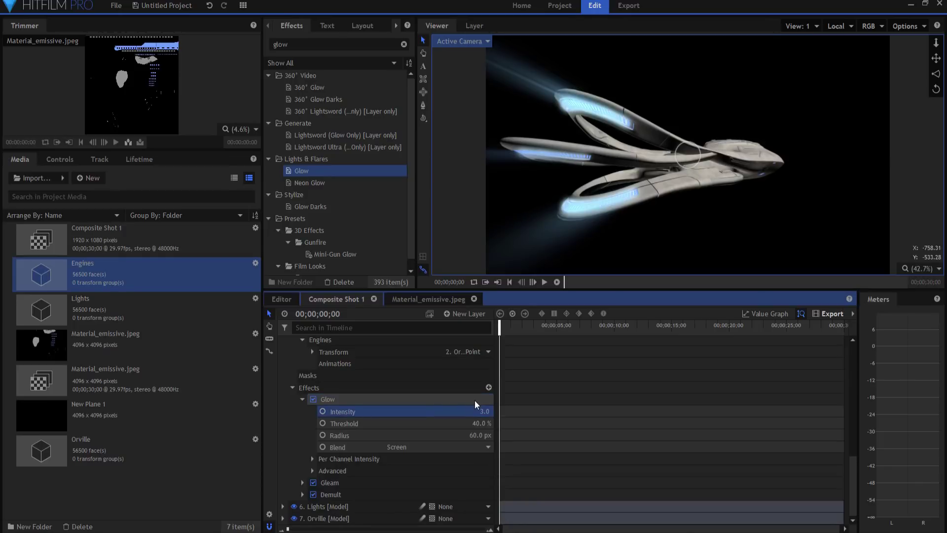
# Try a Glow threshold of 20% on the Engines layer, and return it to 40%
pyautogui.click(468, 423)
pyautogui.write('2')
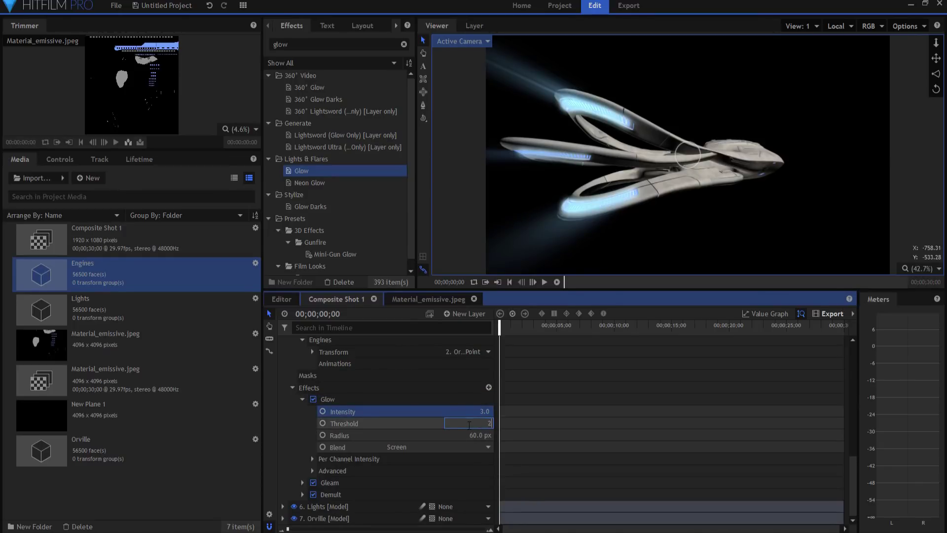
pyautogui.write('0')
pyautogui.press('Return')
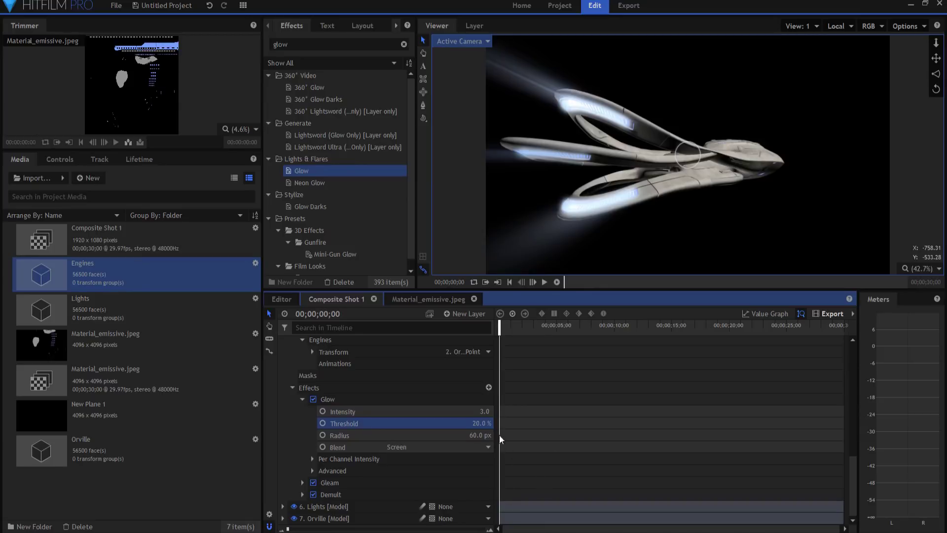
pyautogui.click(482, 423)
pyautogui.write('40')
pyautogui.press('Return')
# Set the intensity of the Engines layer's Glow effect to 3.5
pyautogui.click(483, 411)
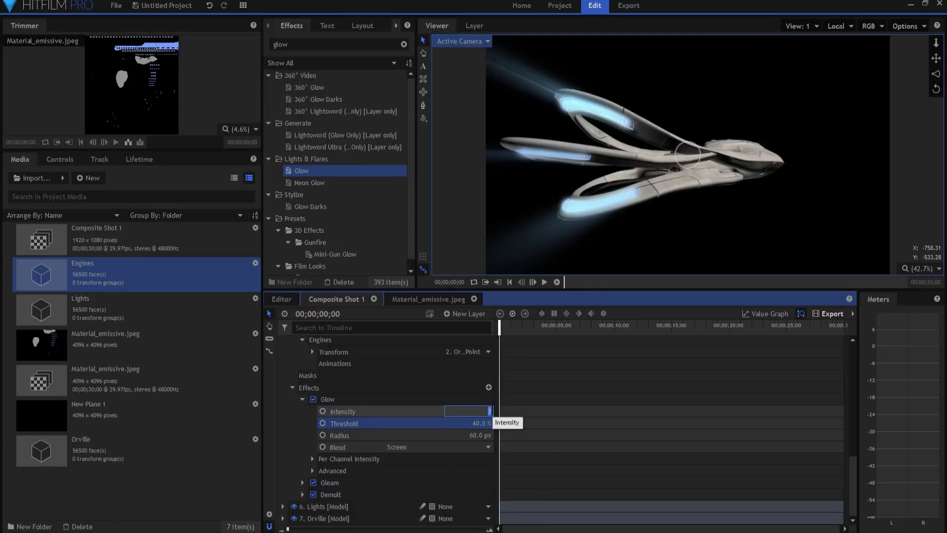
pyautogui.write('3.5')
pyautogui.press('Return')
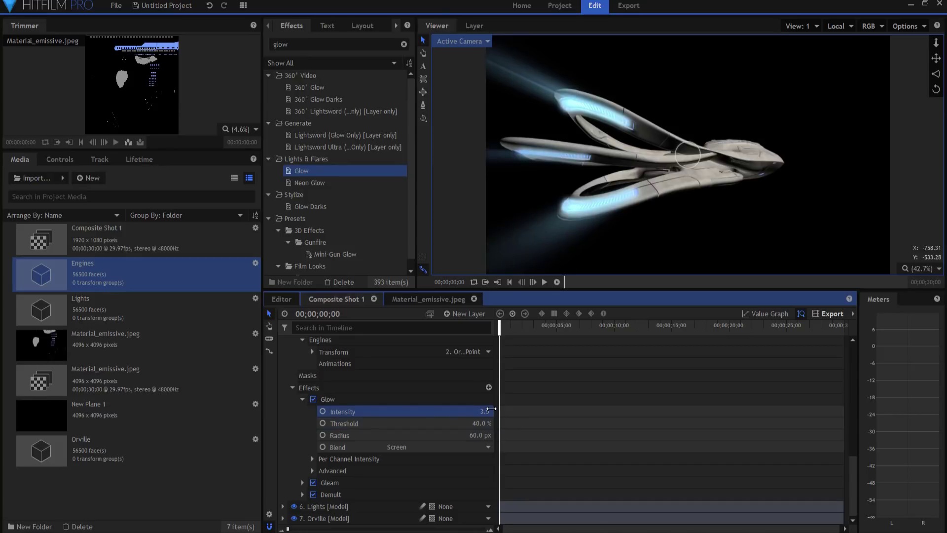
# Rotate the Orville Control Point around its Y axis to turn the ship's glowing rear engines toward the camera
pyautogui.scroll(5, 309, 371)
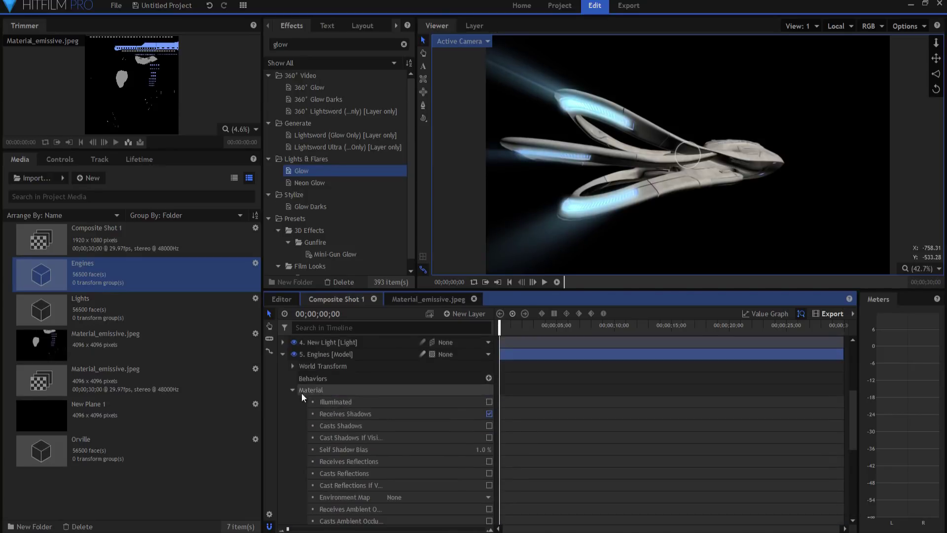
pyautogui.click(282, 351)
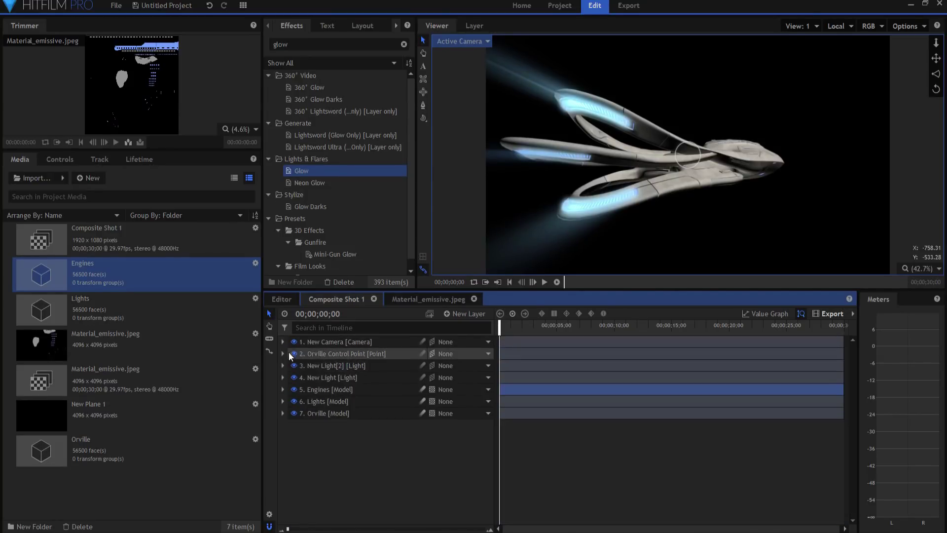
pyautogui.click(283, 352)
pyautogui.moveTo(484, 437); pyautogui.dragTo(267, 437)
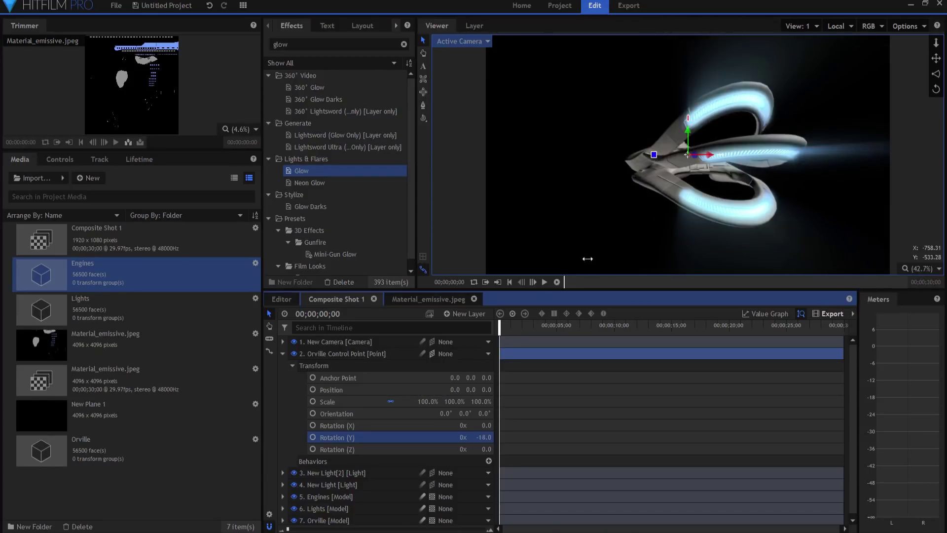
pyautogui.moveTo(587, 259); pyautogui.dragTo(582, 259)
pyautogui.click(283, 354)
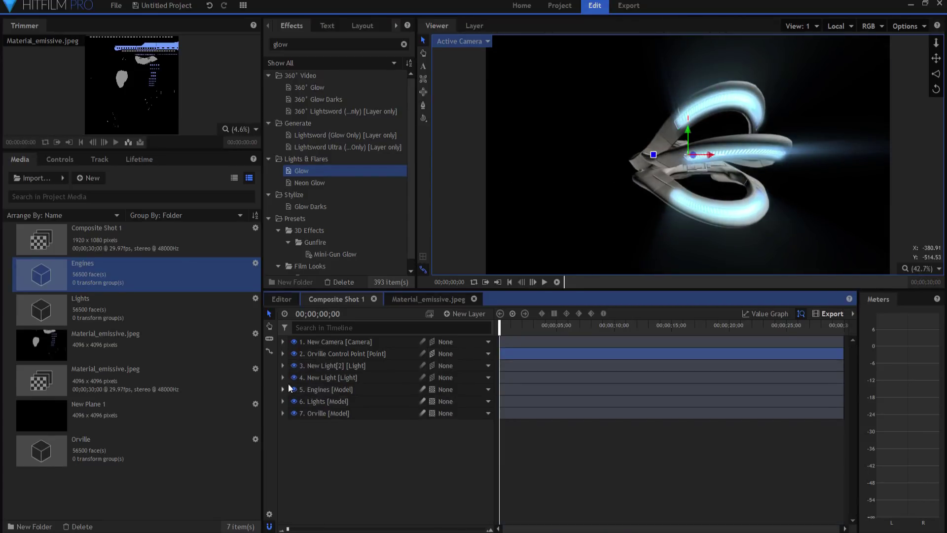
# Lower the opacity of the Engines model layer in its world transform to dim the engine glow
pyautogui.click(330, 390)
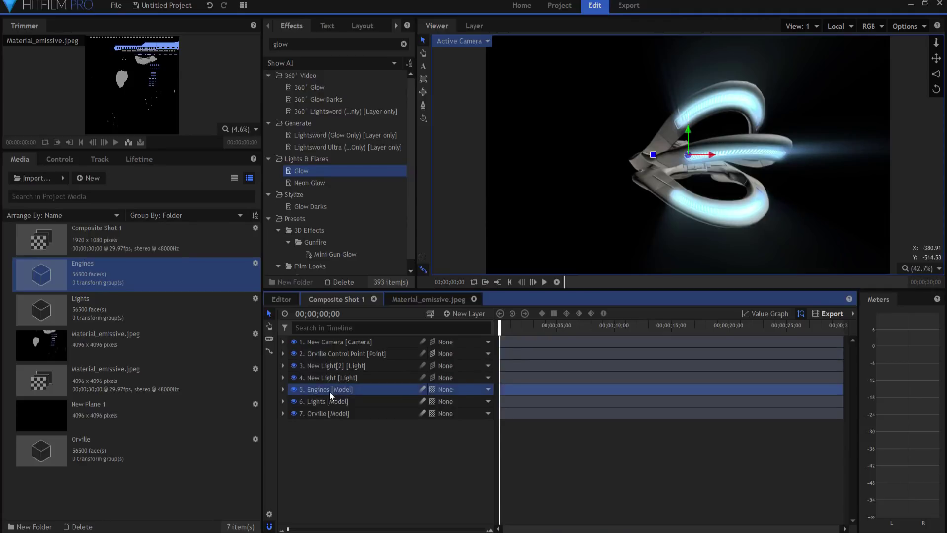
pyautogui.click(283, 389)
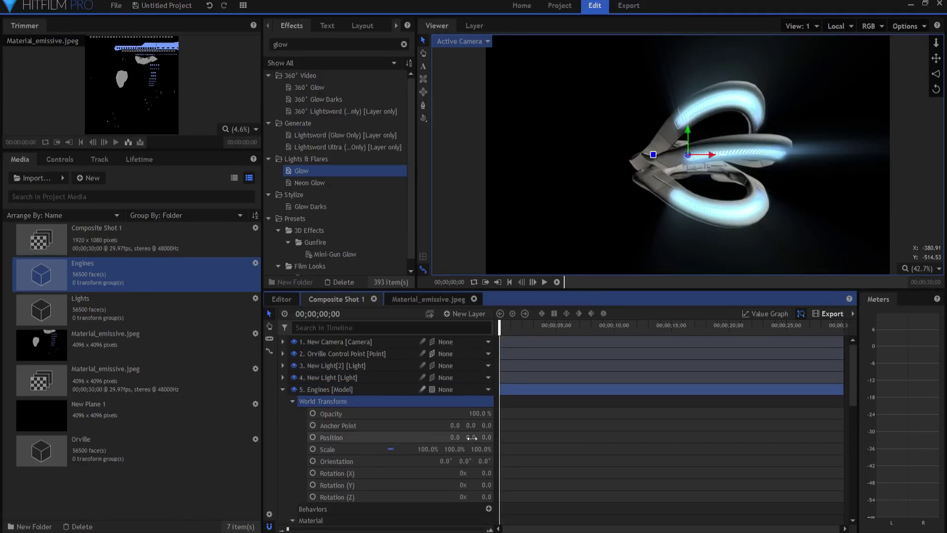
pyautogui.moveTo(478, 414); pyautogui.dragTo(451, 414)
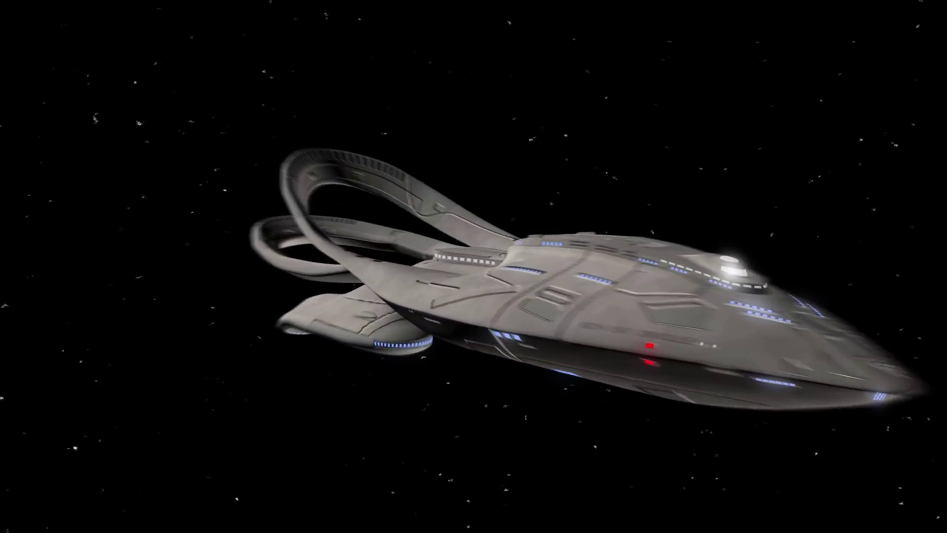